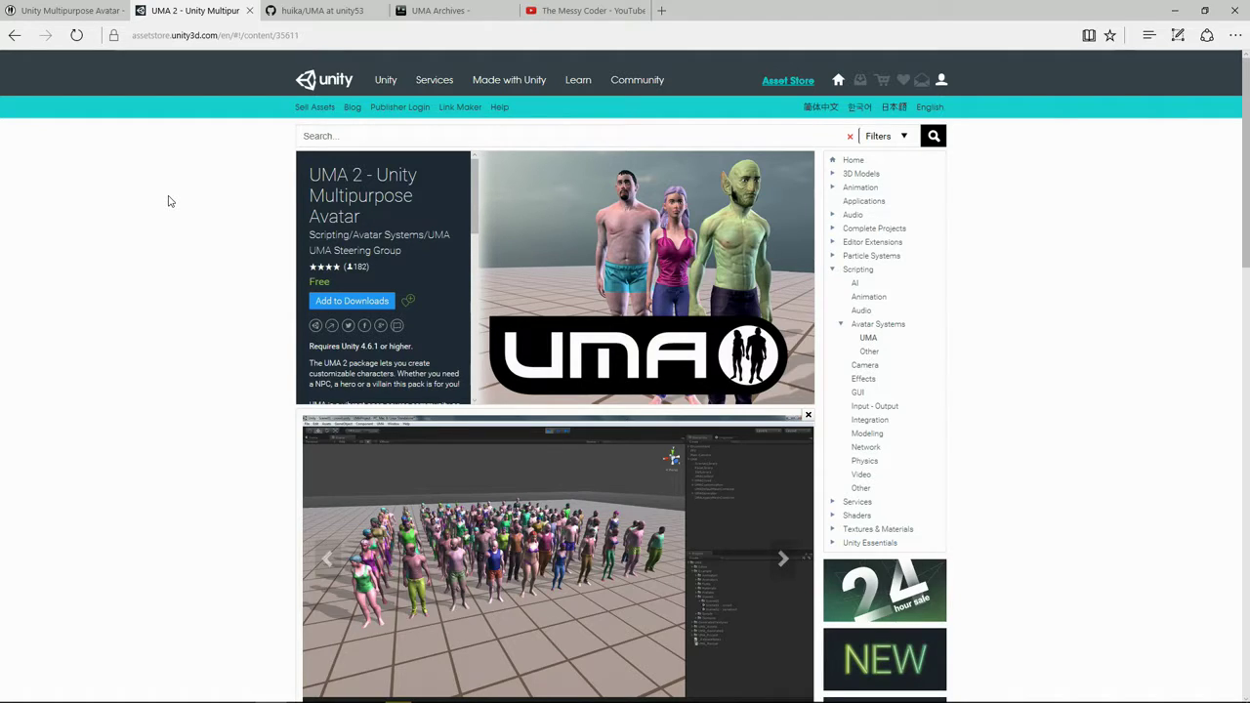
Switch to the UMA Archives tab to show the willgameart UMA listing sorted by price.
click(435, 11)
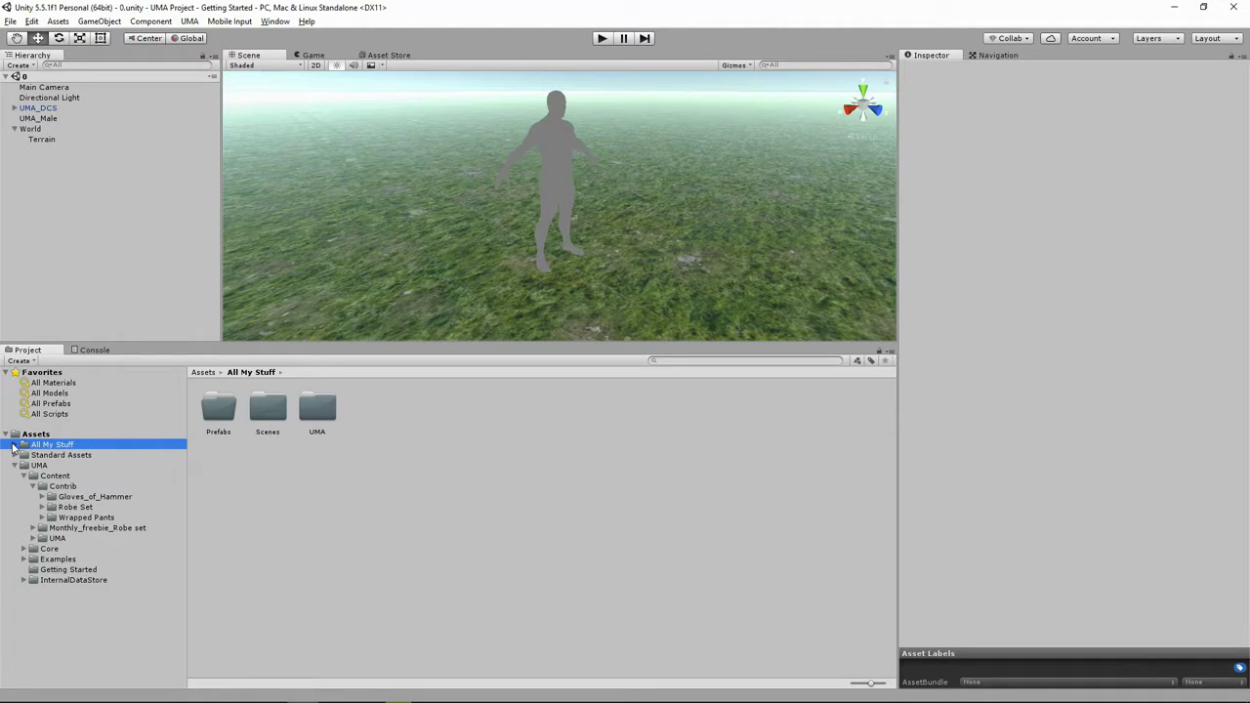
Expand All My Stuff and open the empty UMA Wardrobes folder.
click(14, 447)
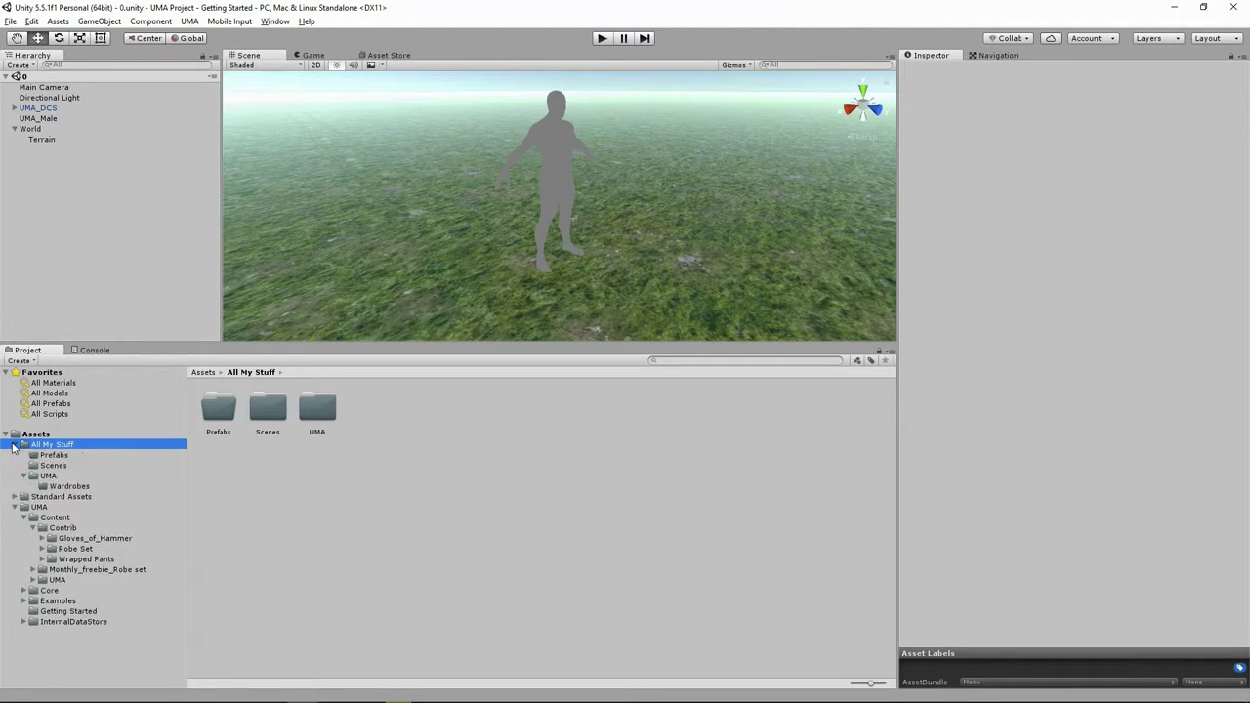
click(61, 488)
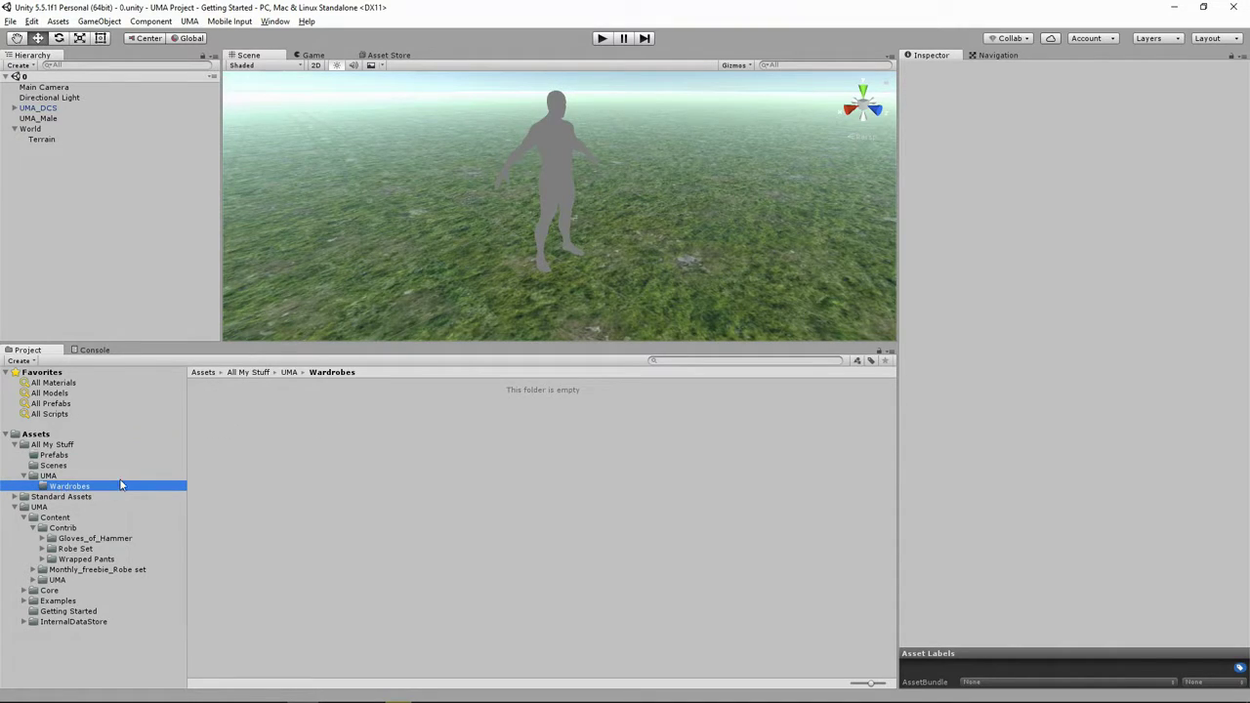
Create a UMA Wardrobe Recipe in the Wardrobes folder and name it Robe.
right_click(288, 440)
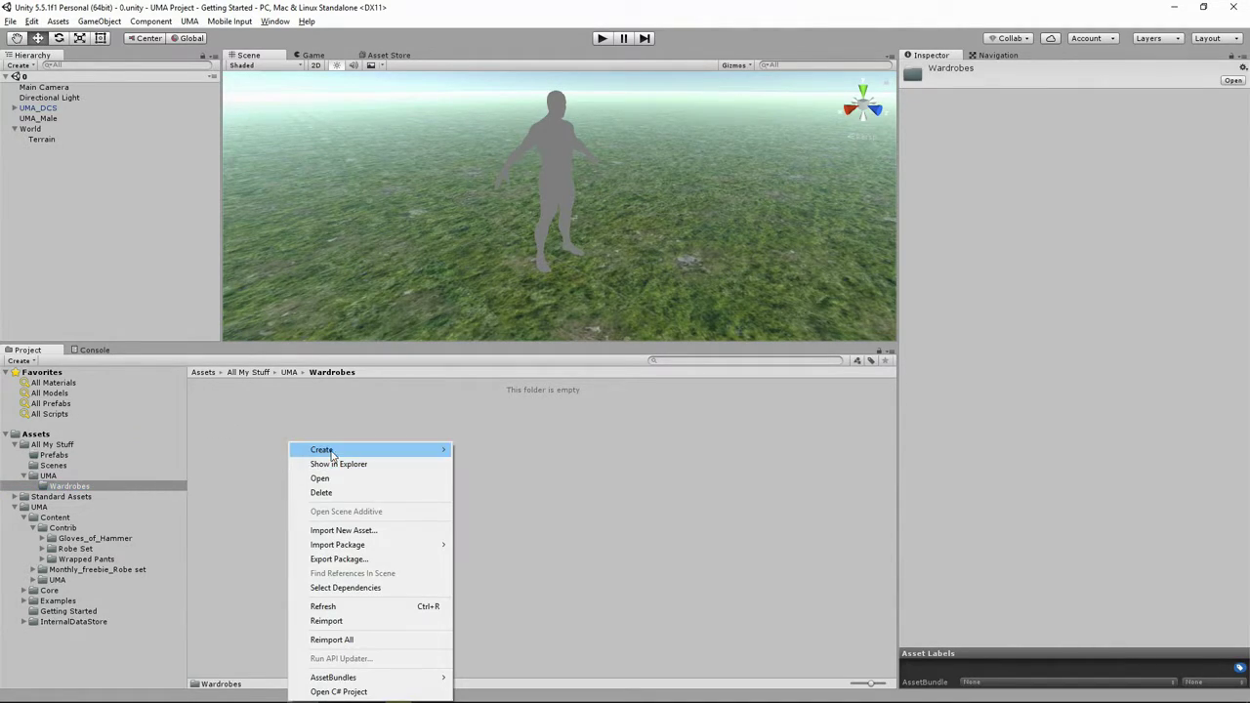
mouse_move(332, 455)
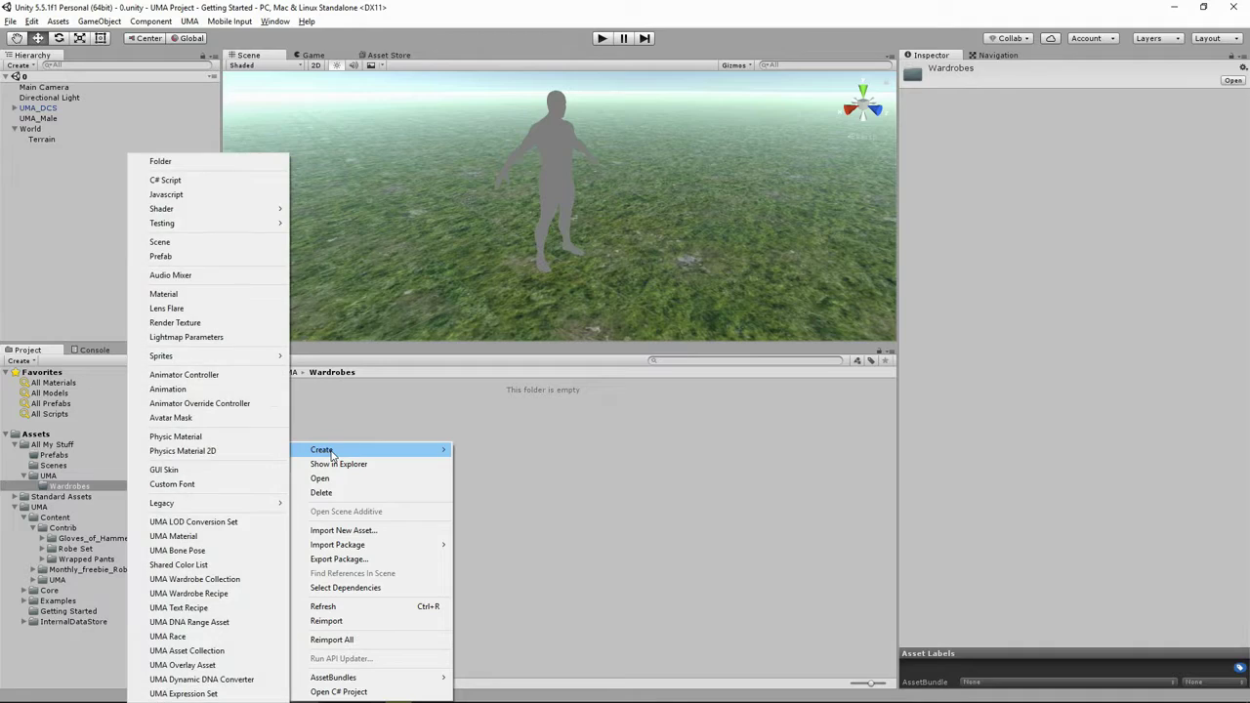
click(220, 595)
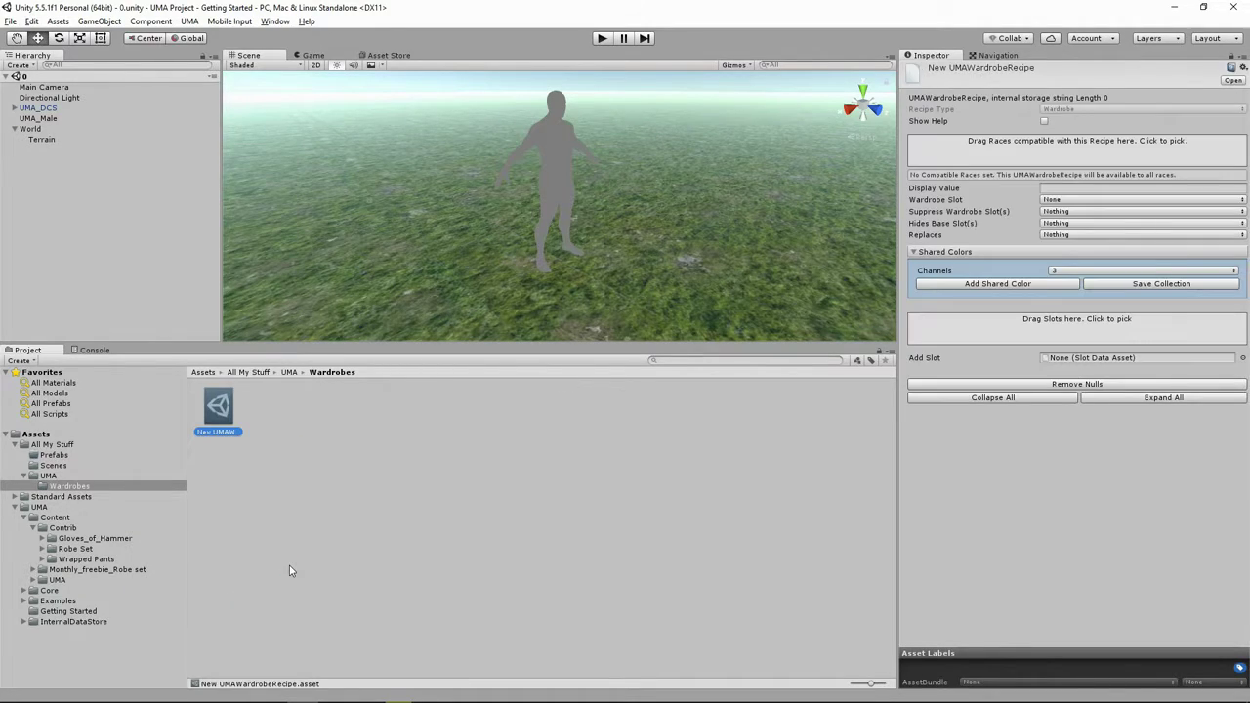
click(218, 431)
click(219, 432)
text(Robe)
key(Return)
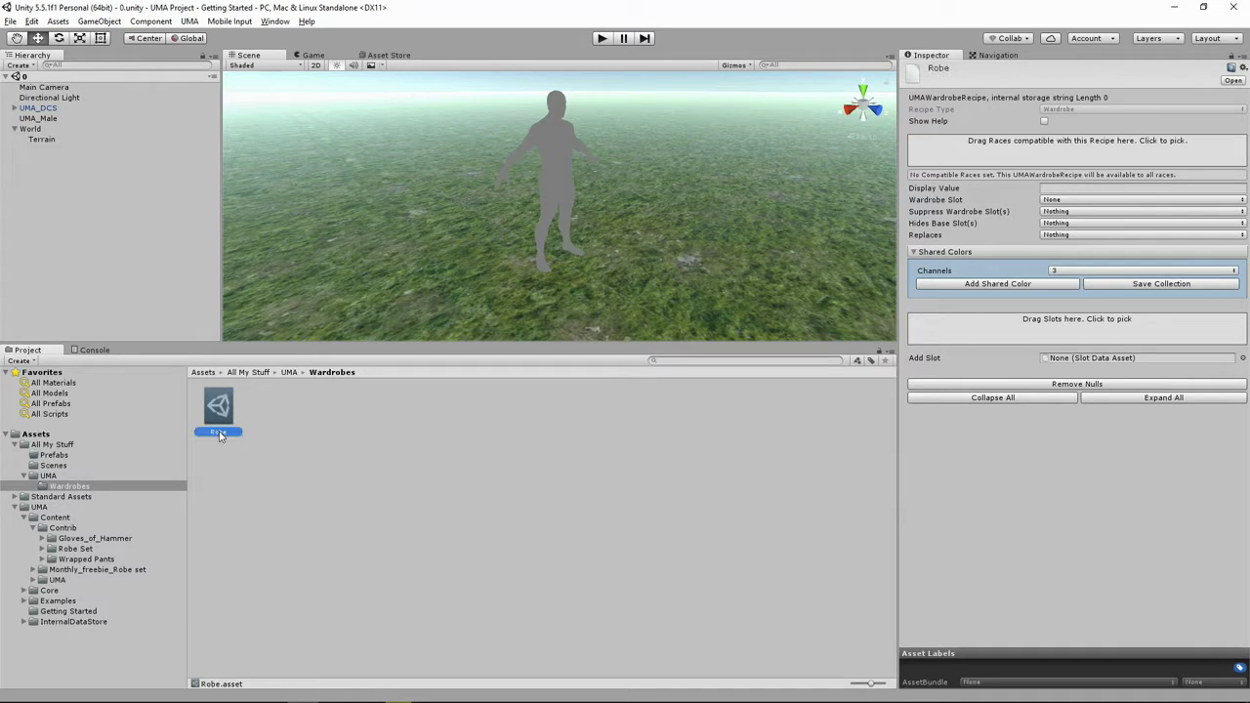
Add HumanMale and HumanMaleDCS as compatible races, then expand the Robe Set folder.
click(1136, 154)
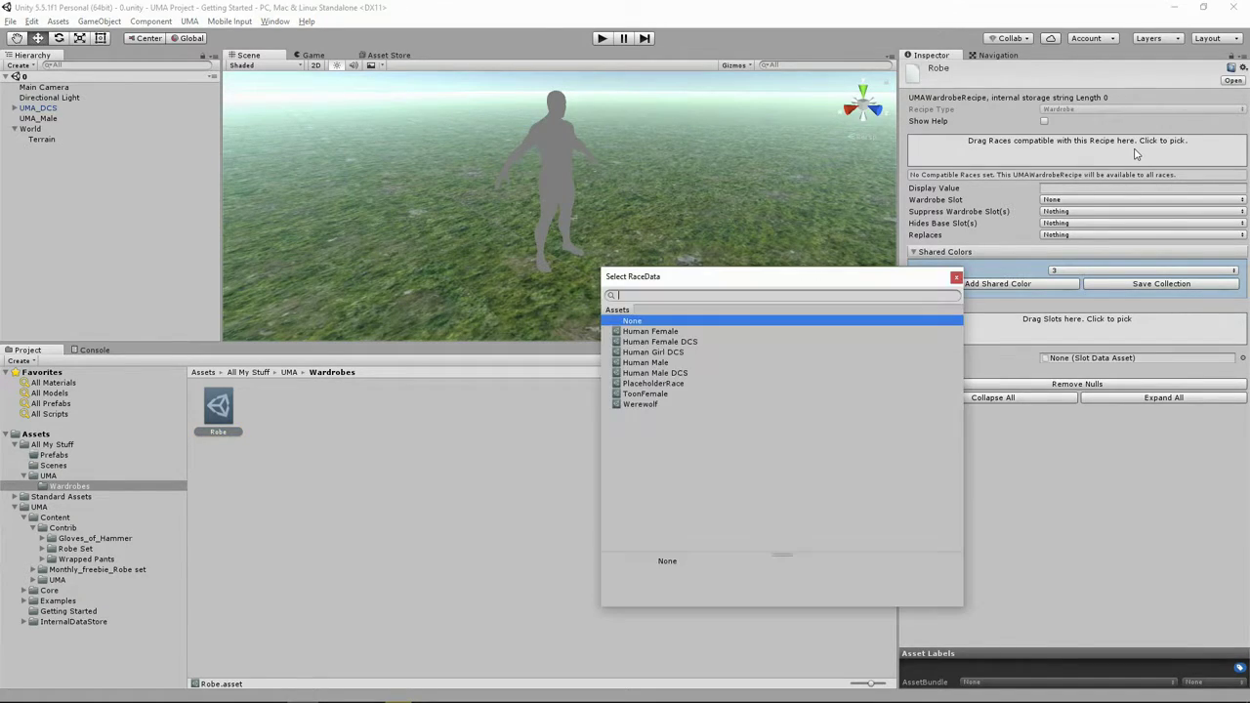
click(641, 364)
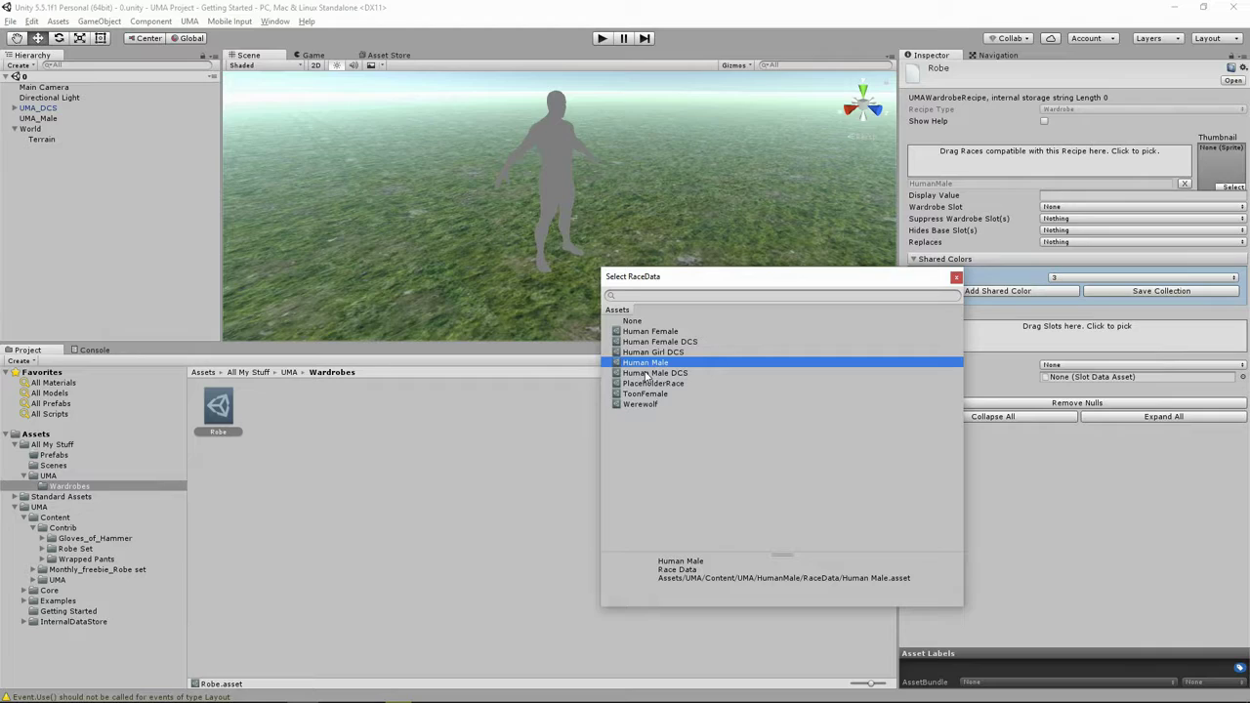
double_click(645, 373)
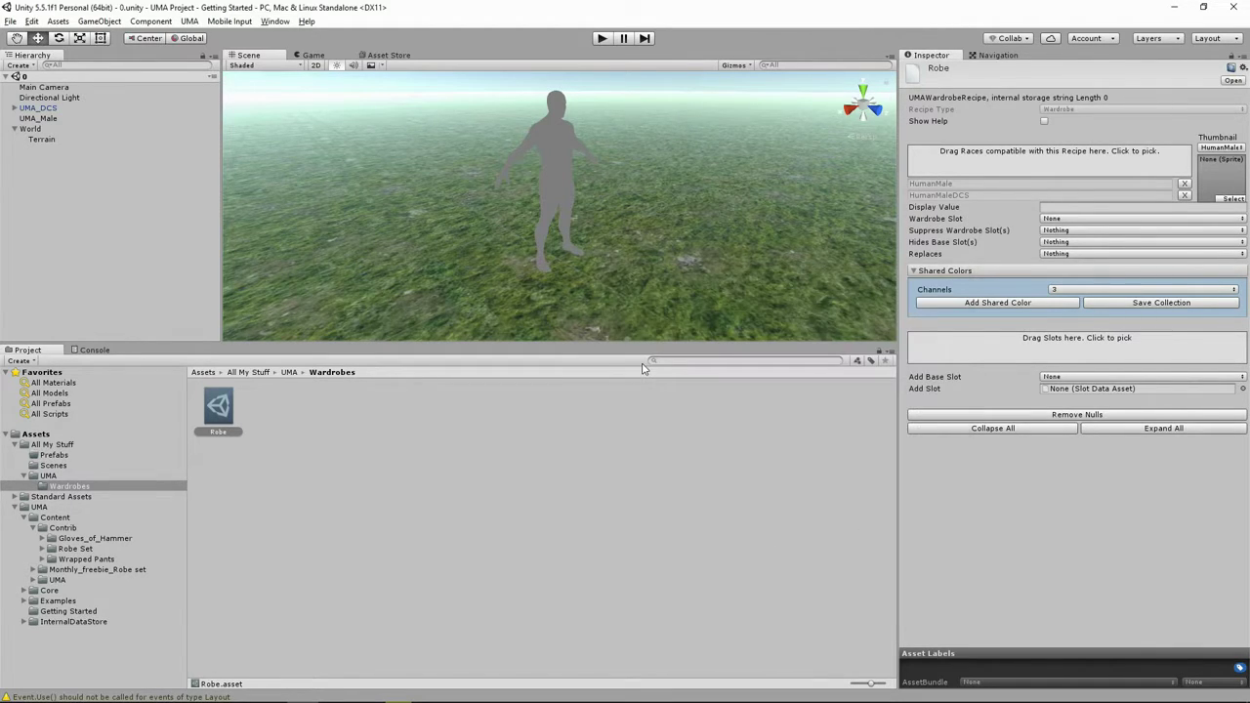
click(77, 550)
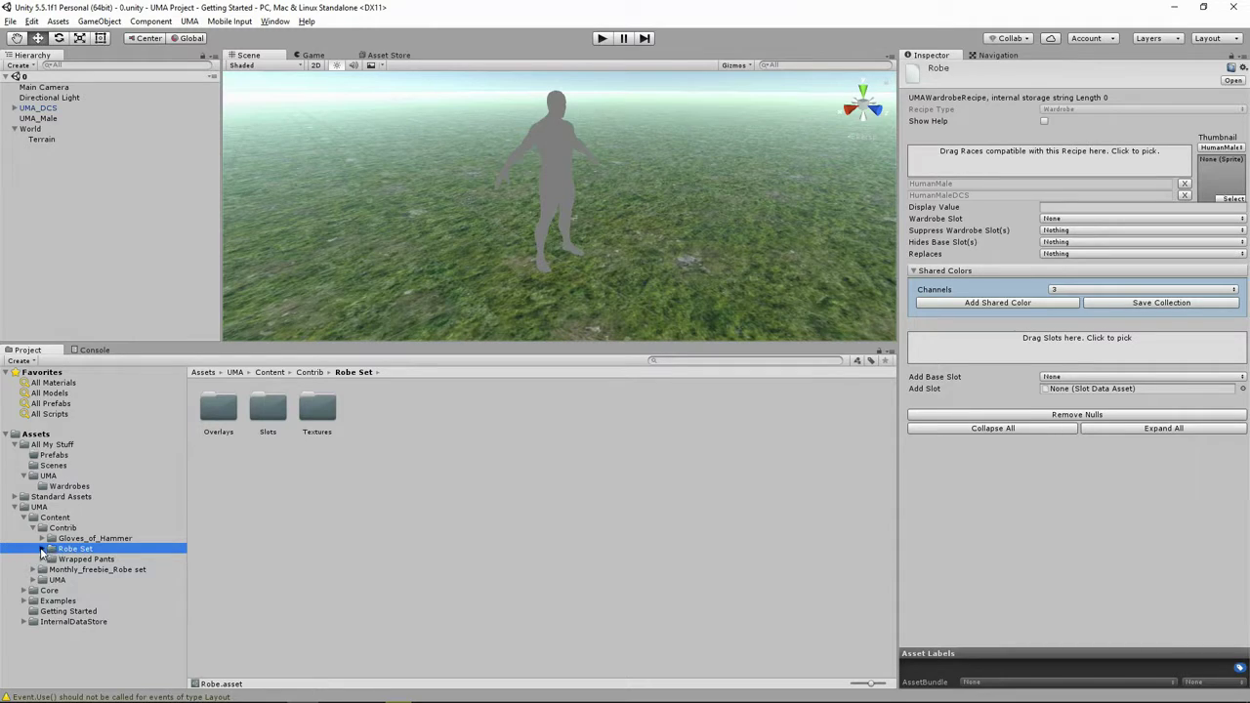
click(42, 550)
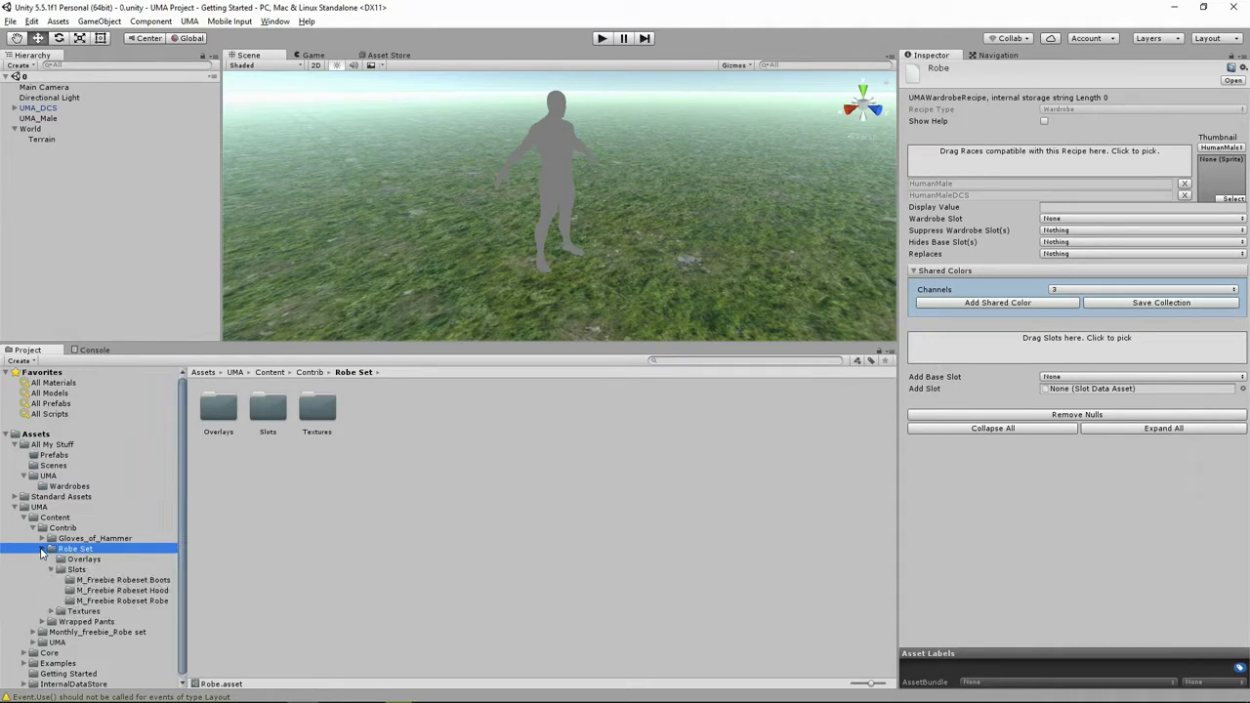
Add the M_Freebie Robeset Robe_Slot asset from the Robe Set slots folder to the recipe.
click(98, 601)
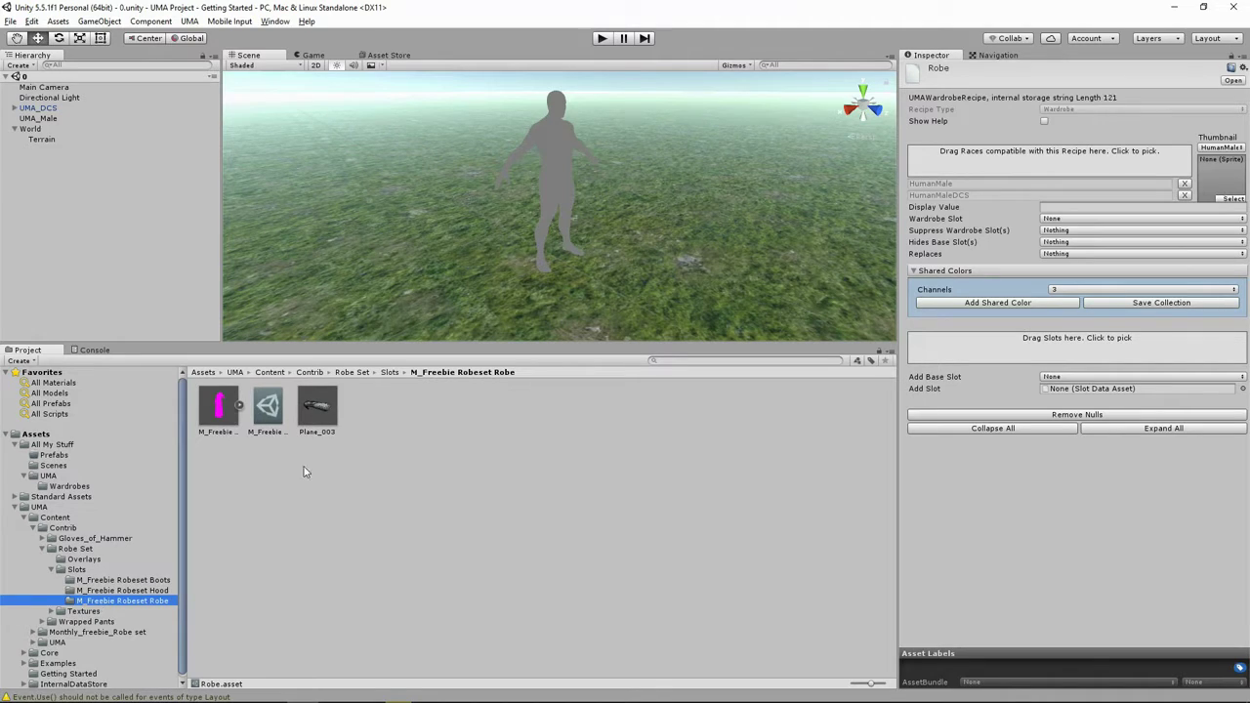
click(1230, 66)
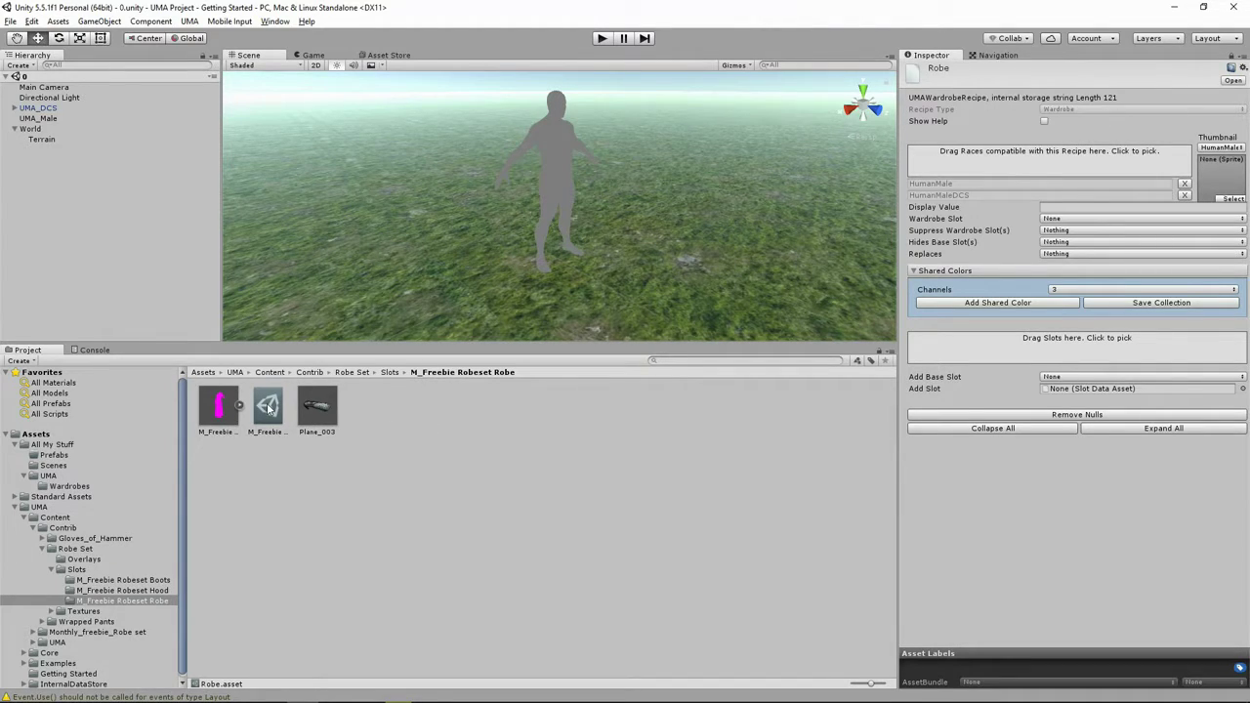
drag(269, 409, 999, 347)
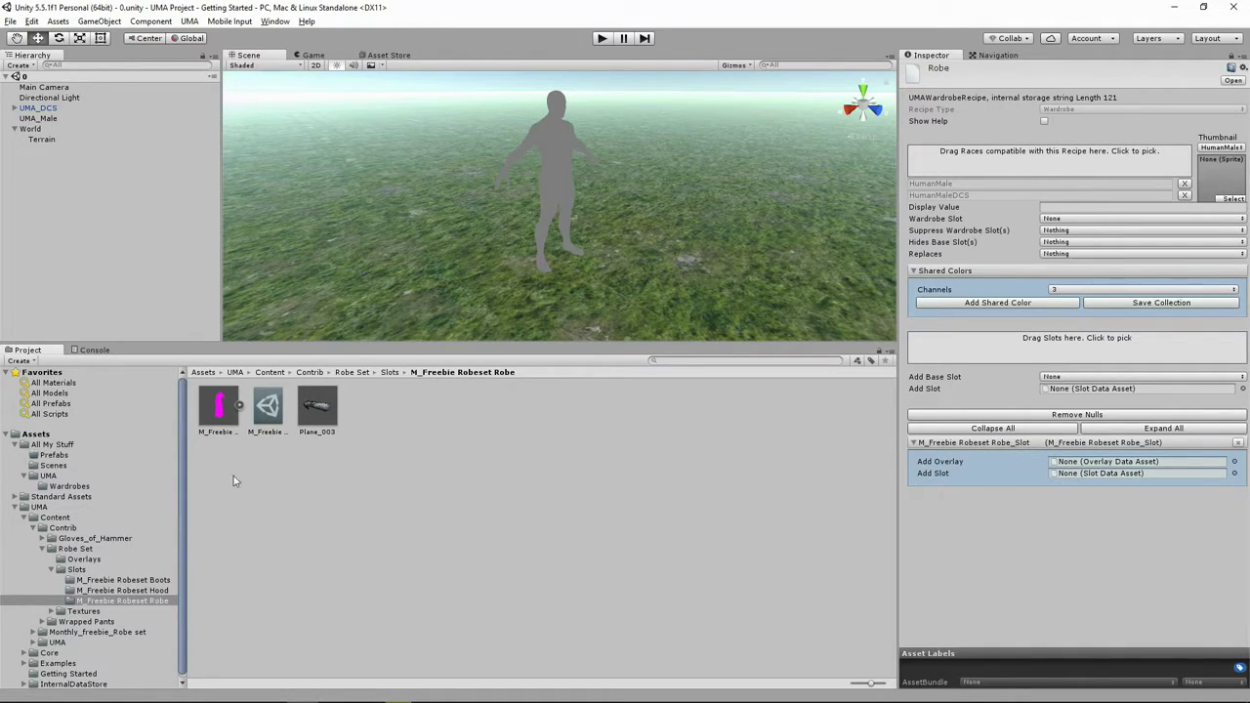
Compare the Robe Set overlays and attach the M_Freebie Robeset Robe overlay to the robe slot.
click(82, 560)
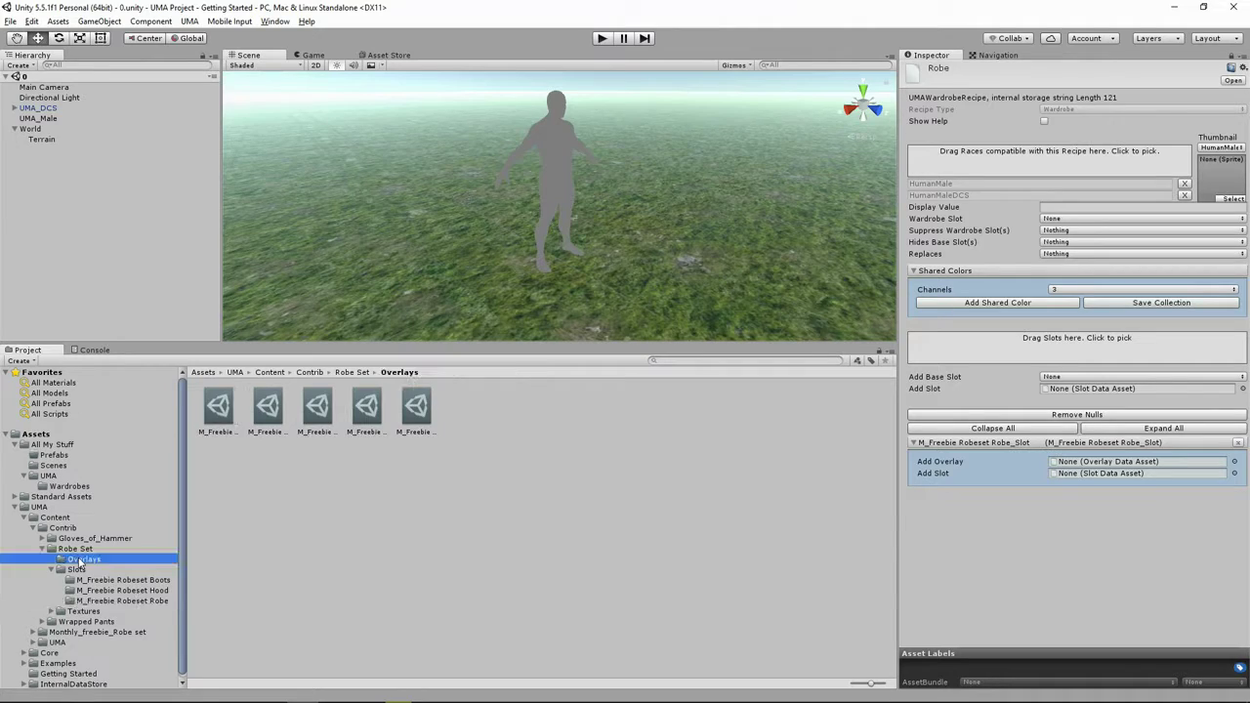
click(316, 410)
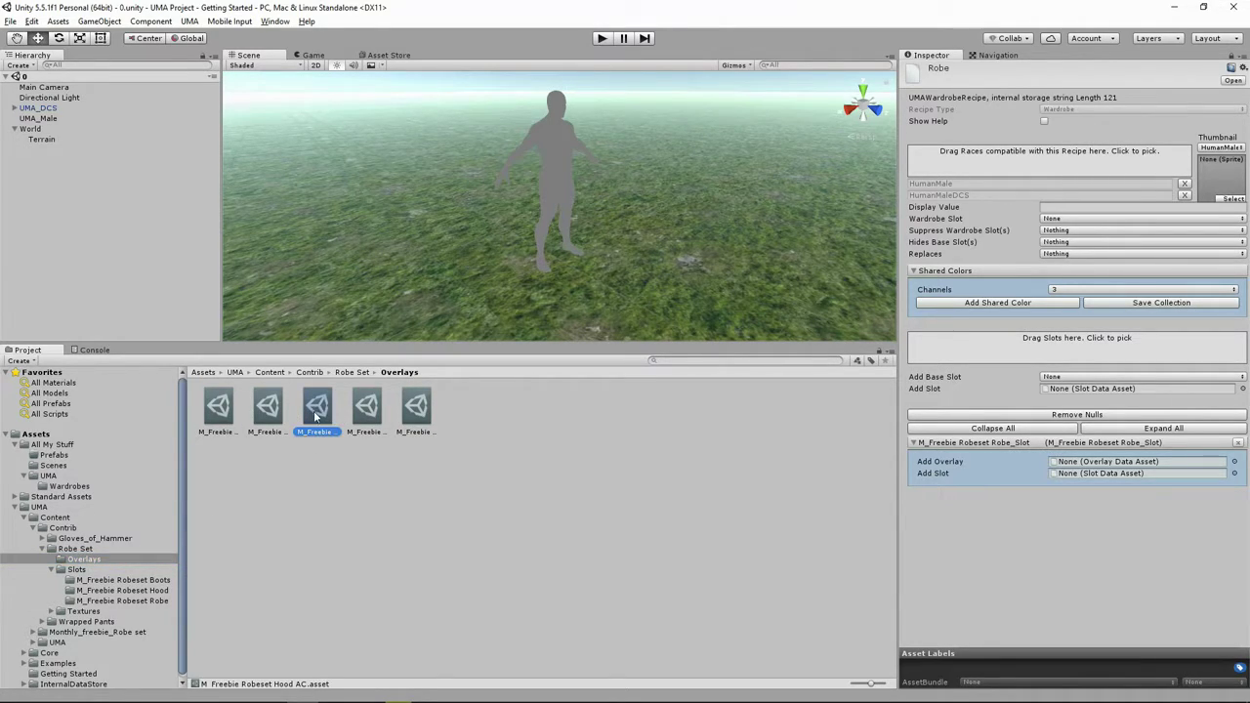
click(383, 417)
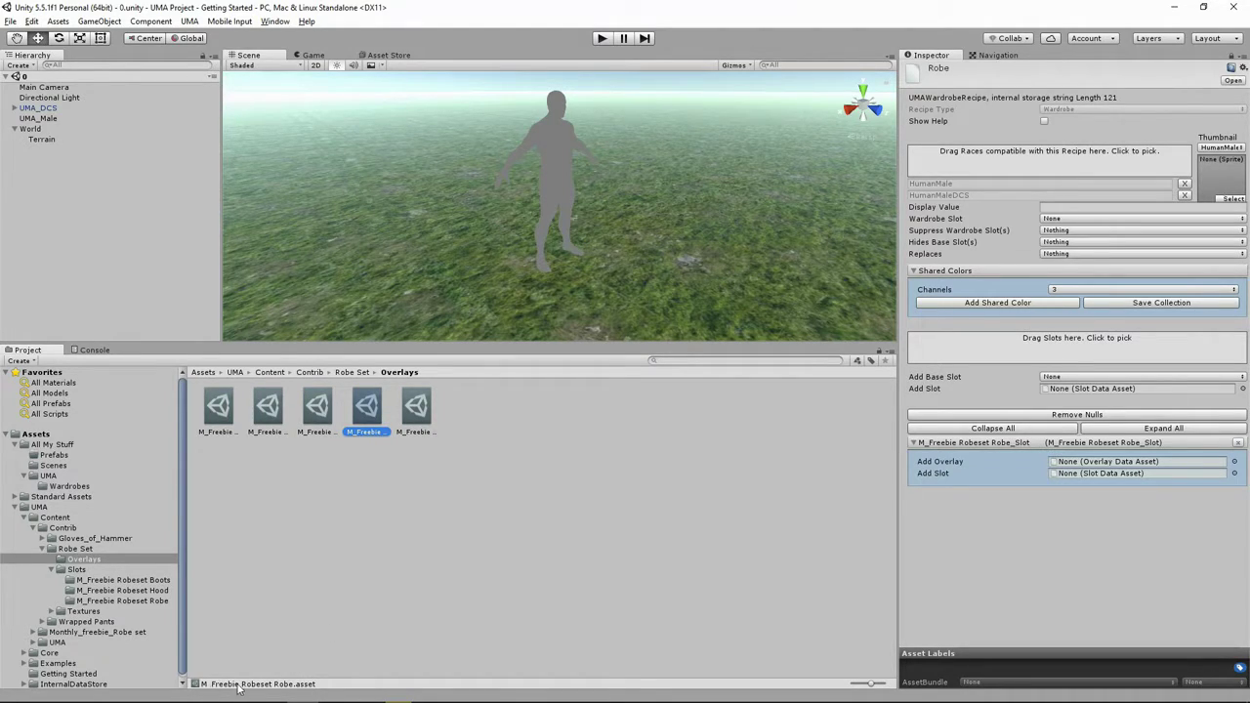
click(414, 410)
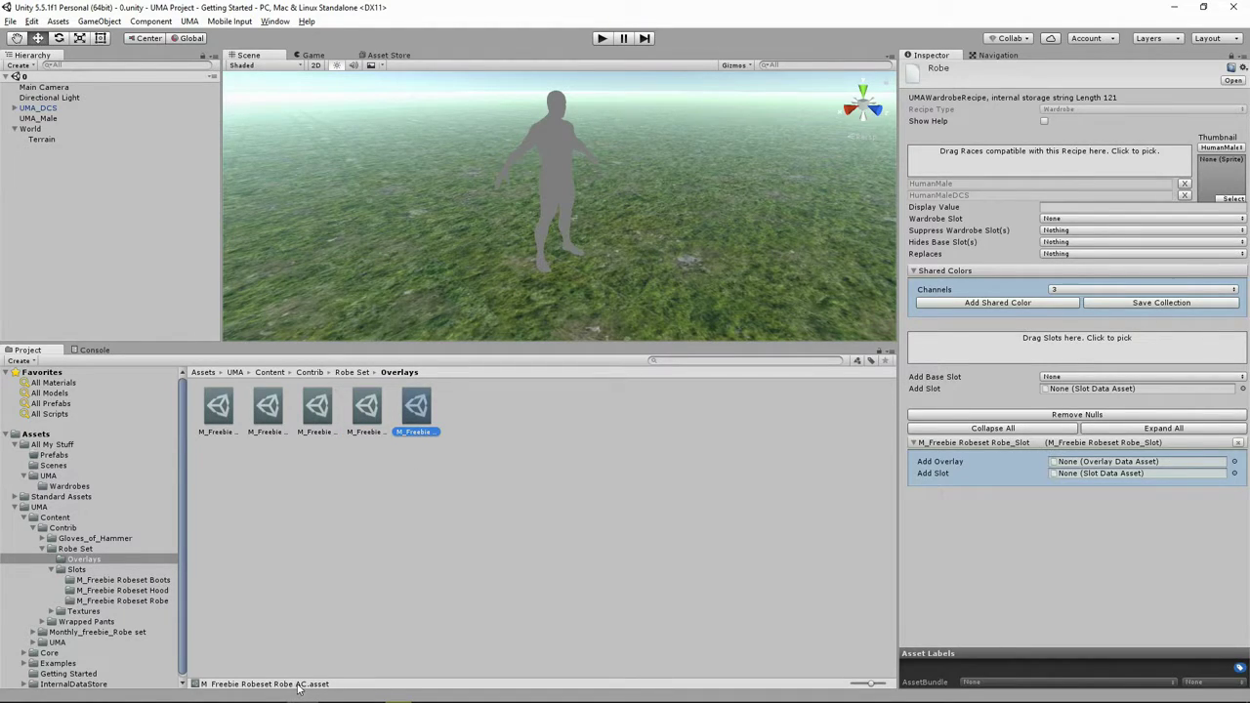
click(368, 410)
drag(787, 467, 1095, 468)
drag(1095, 467, 1083, 470)
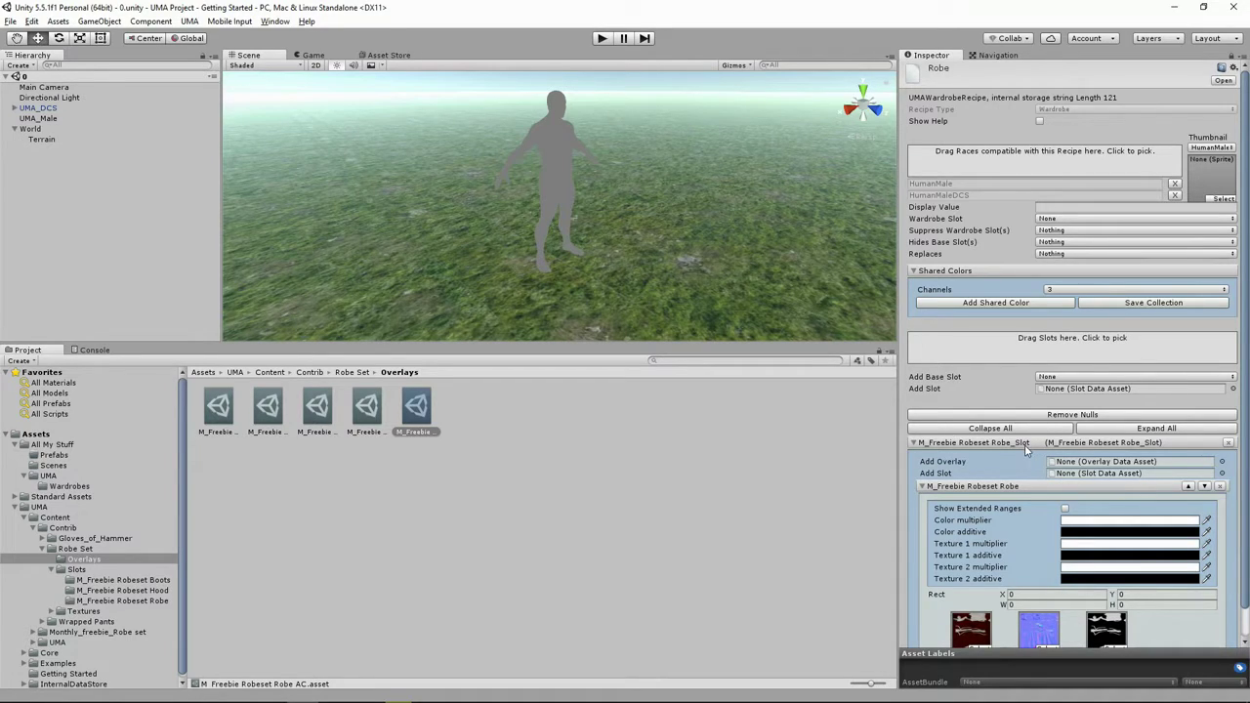
scroll(1025, 445, down, 2)
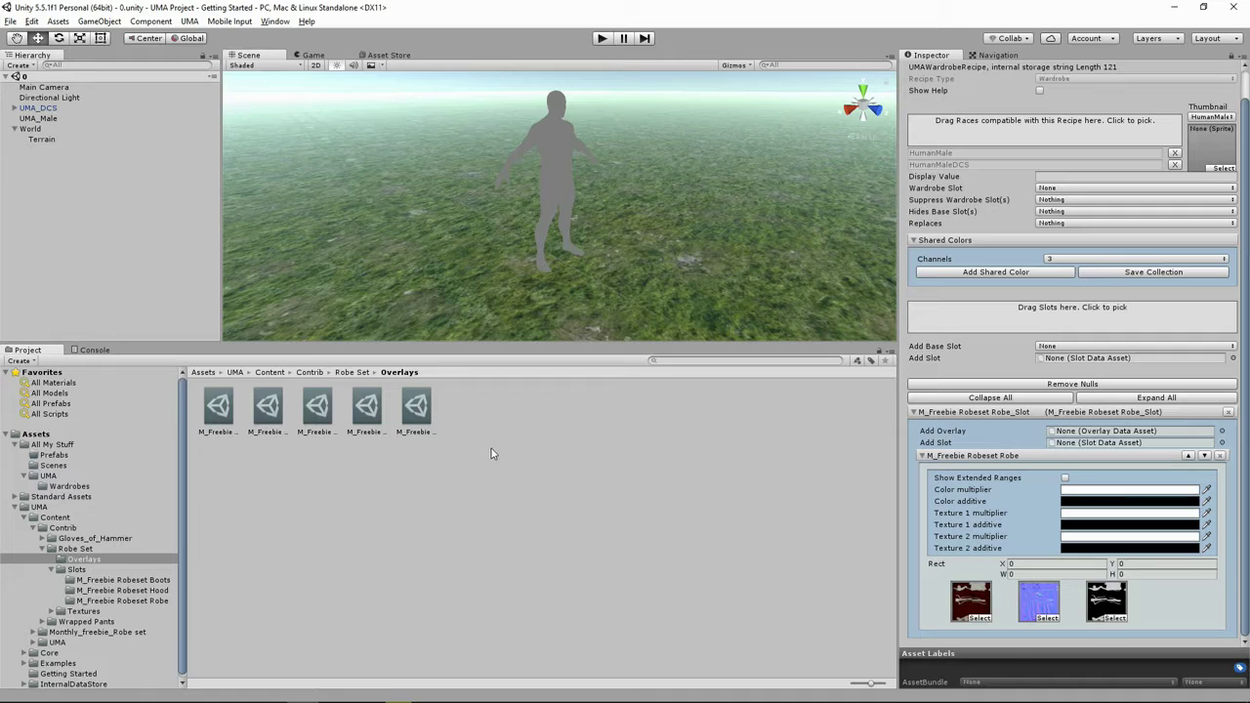
Enter 'Nice Robe' as the display value, correcting a capitalisation typo, and choose Chest as wardrobe slot.
click(1046, 177)
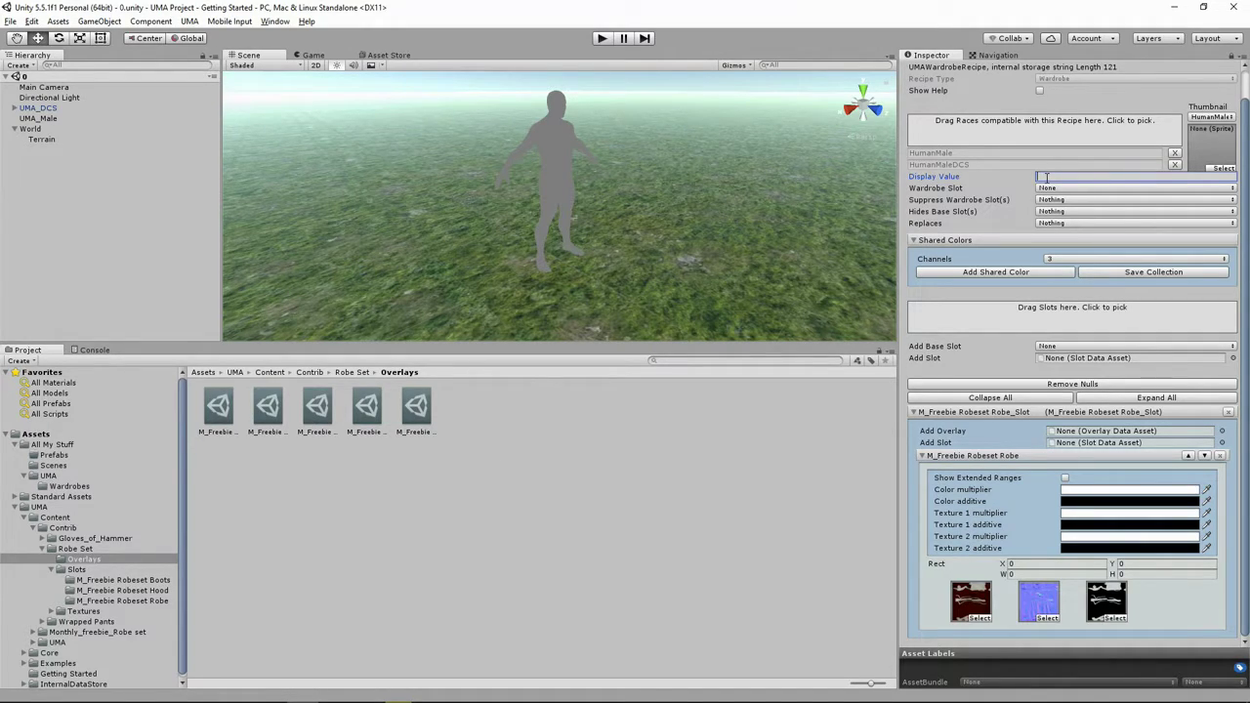
text(Nice RObe)
click(1064, 177)
key(Delete)
text(obe)
click(1071, 189)
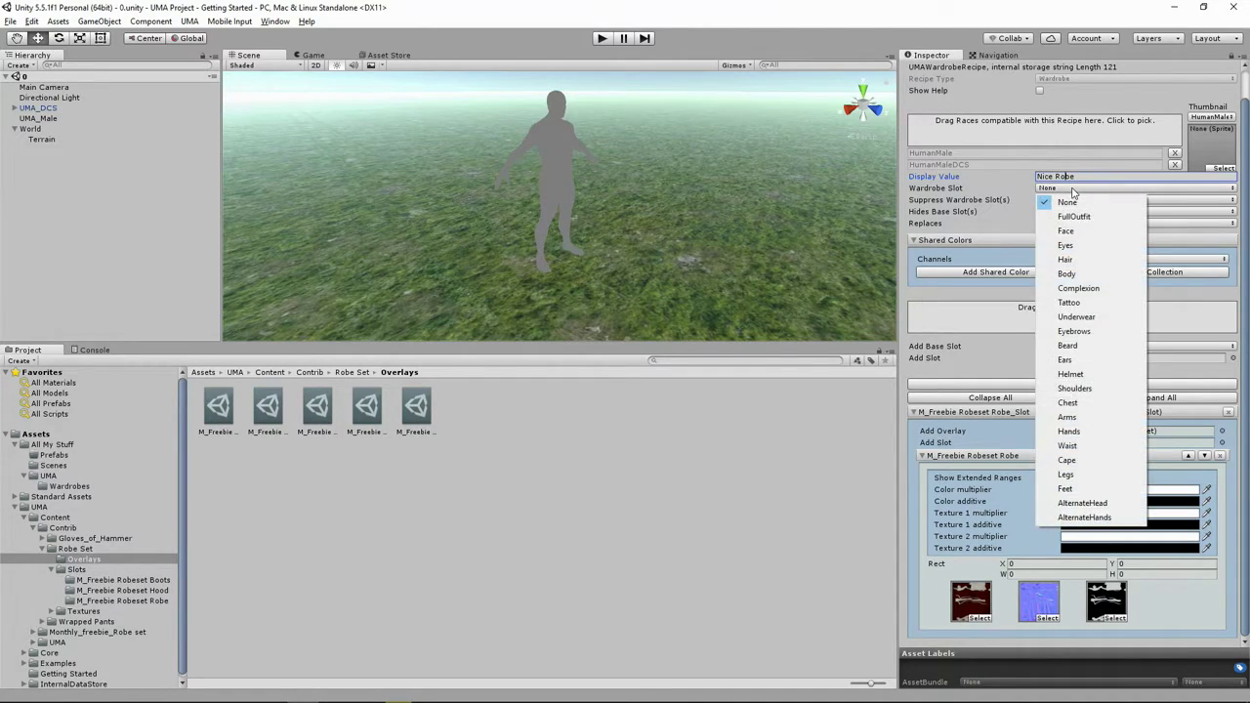
click(1067, 402)
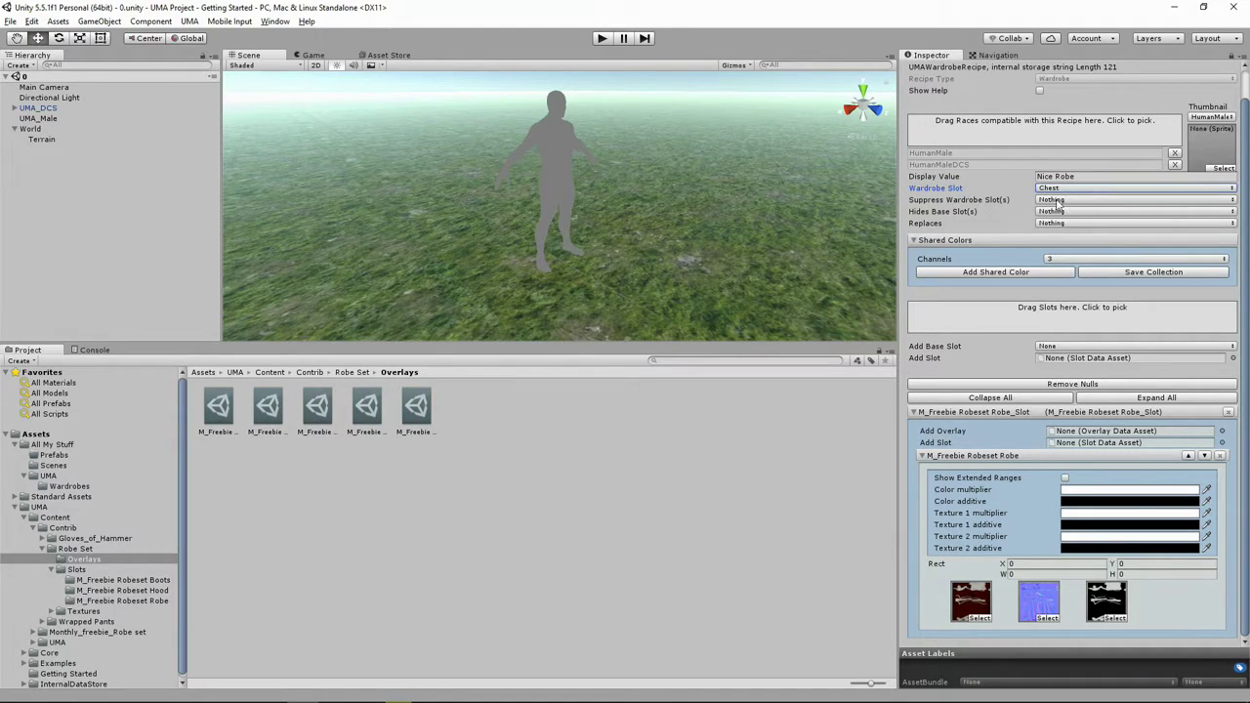
Suppress the Legs, Arms, Helmet and Shoulders wardrobe slots.
click(1060, 200)
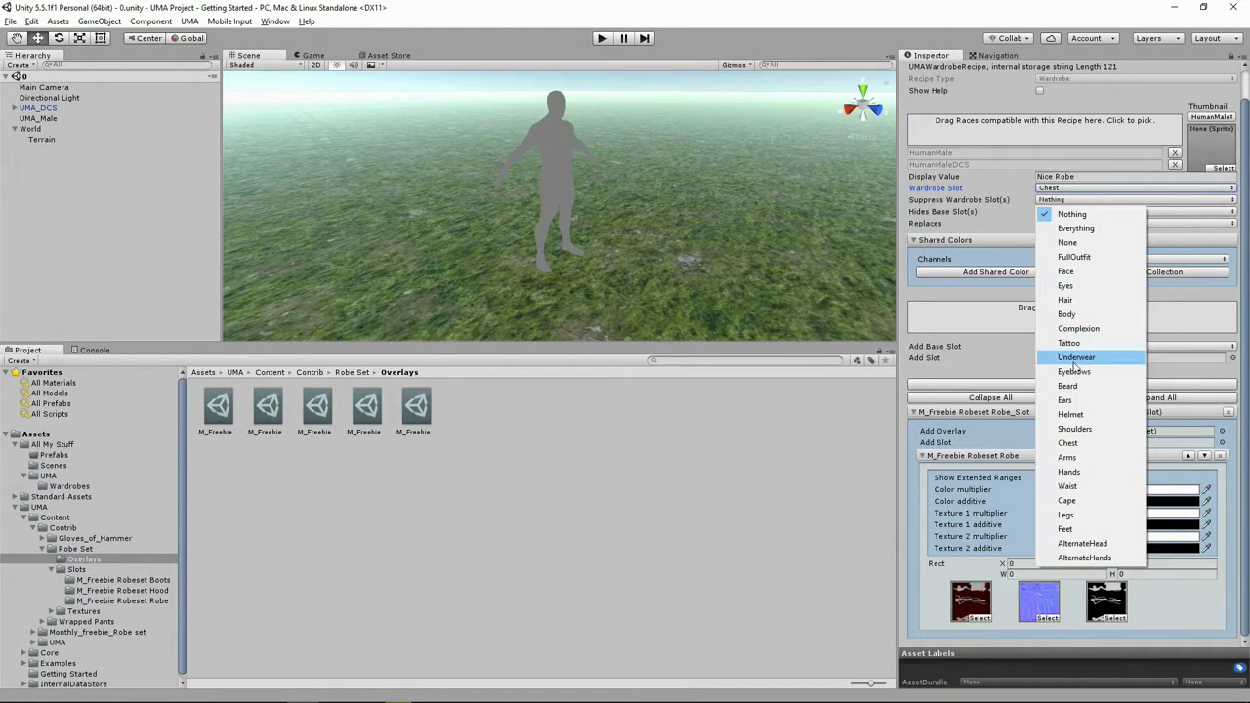
click(1069, 514)
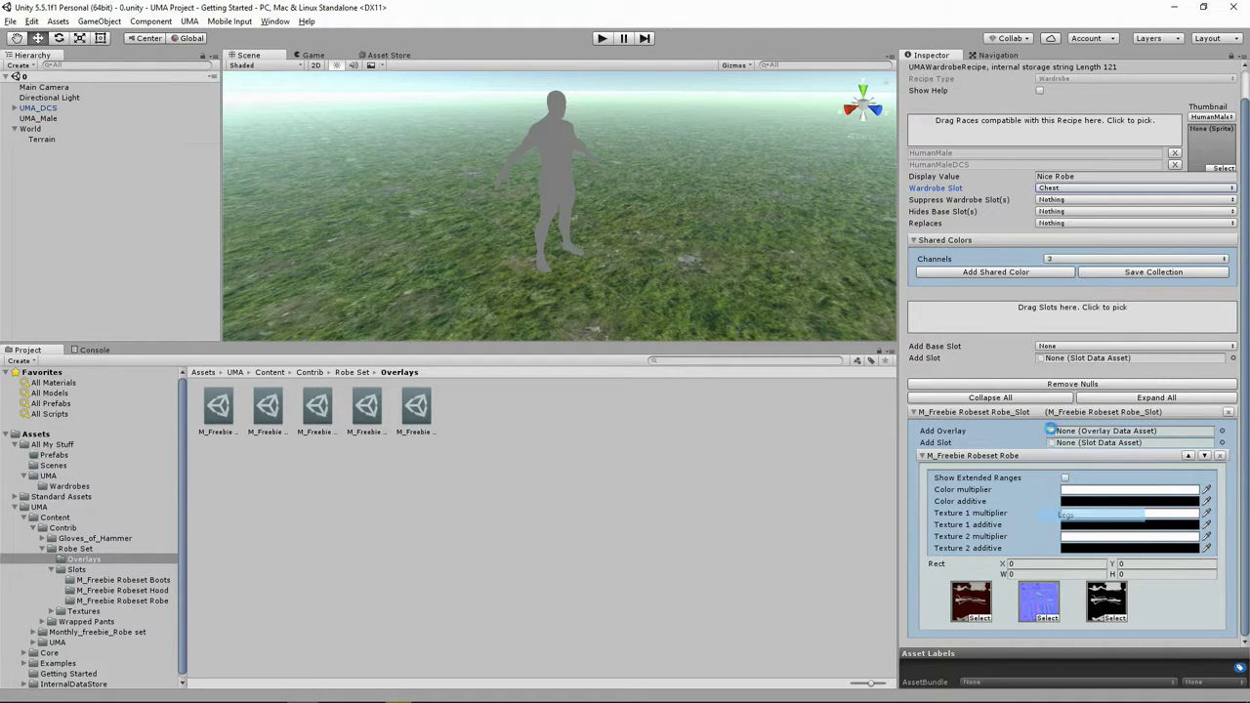
click(1052, 201)
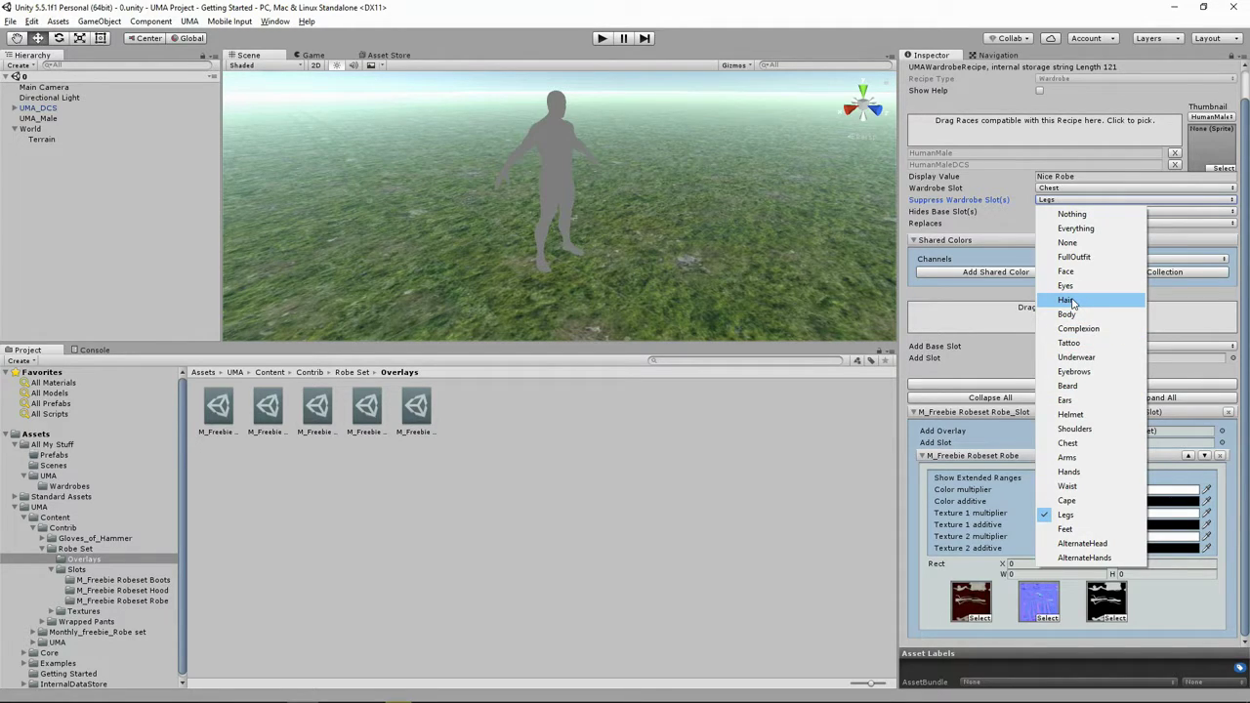
click(1081, 458)
click(1052, 200)
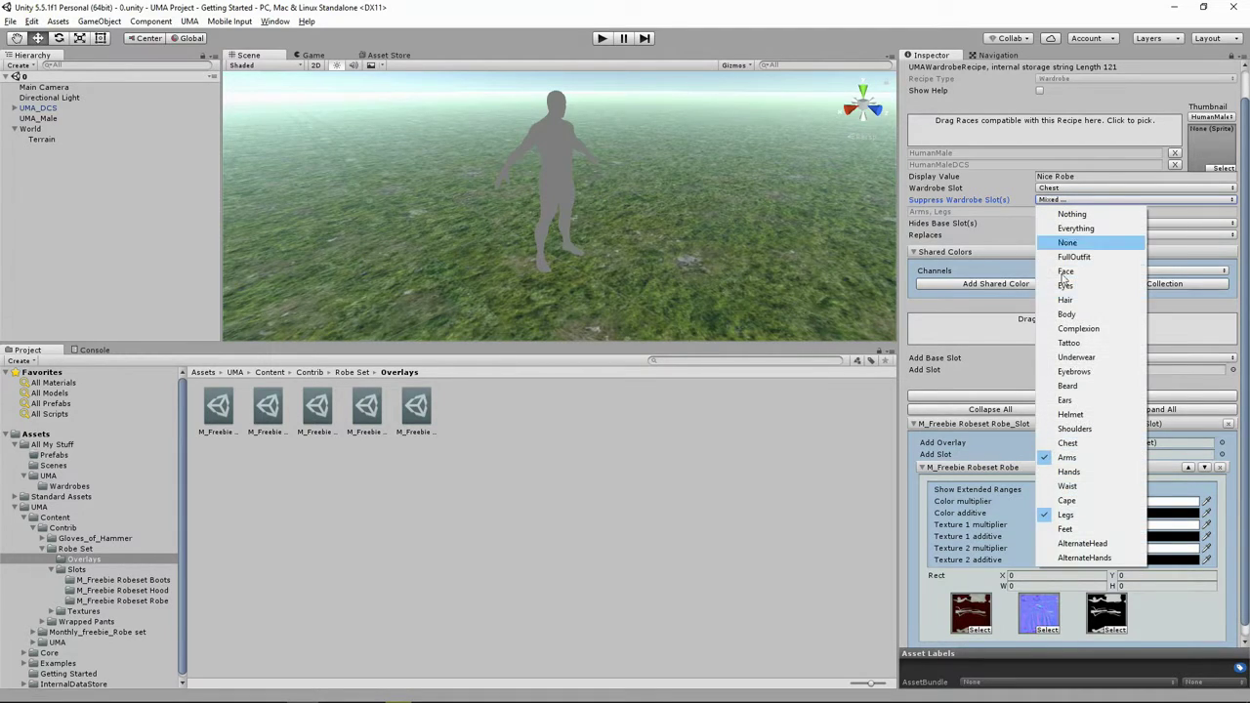
click(1072, 415)
click(1066, 200)
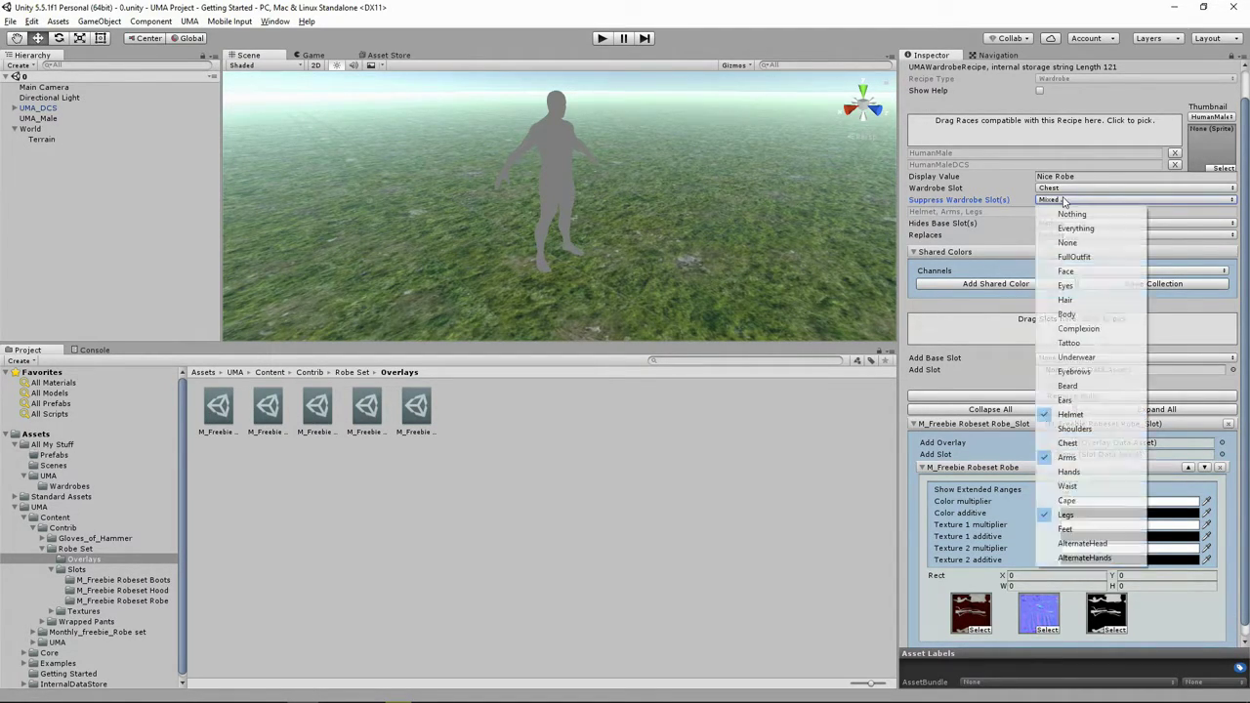
click(1070, 431)
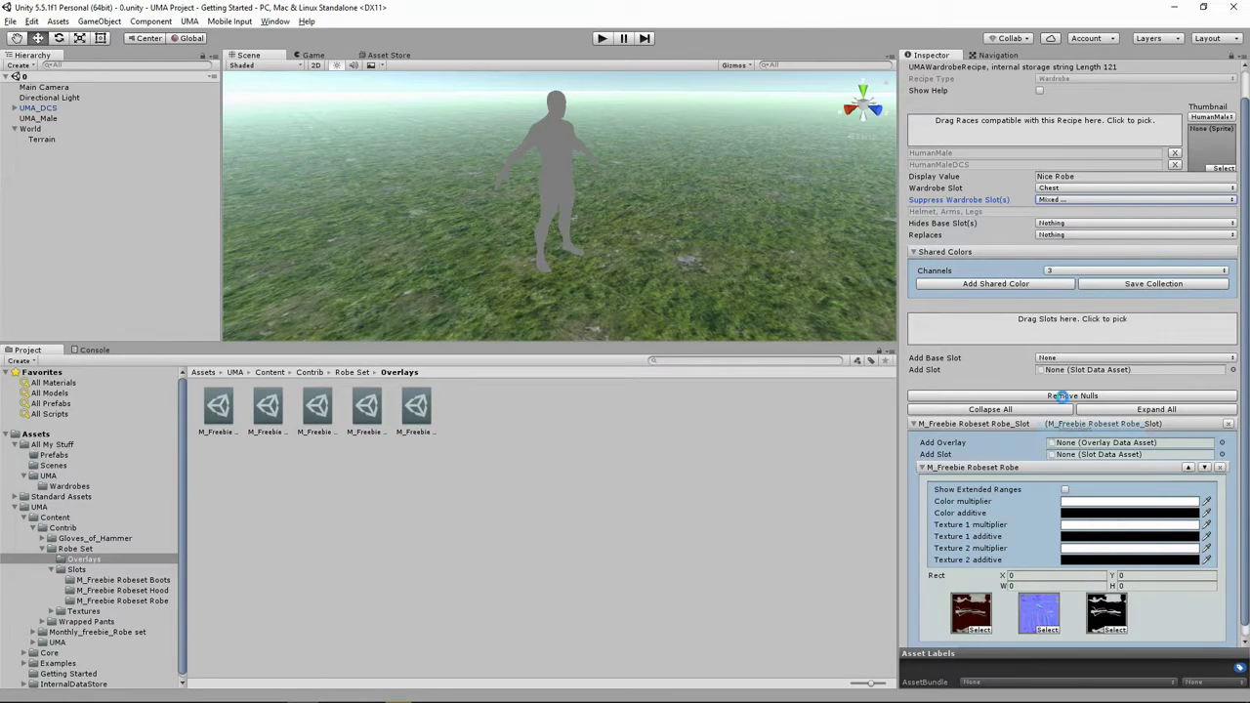
Add Chest to the suppressed wardrobe slots, then remove it again.
click(1063, 200)
click(1056, 433)
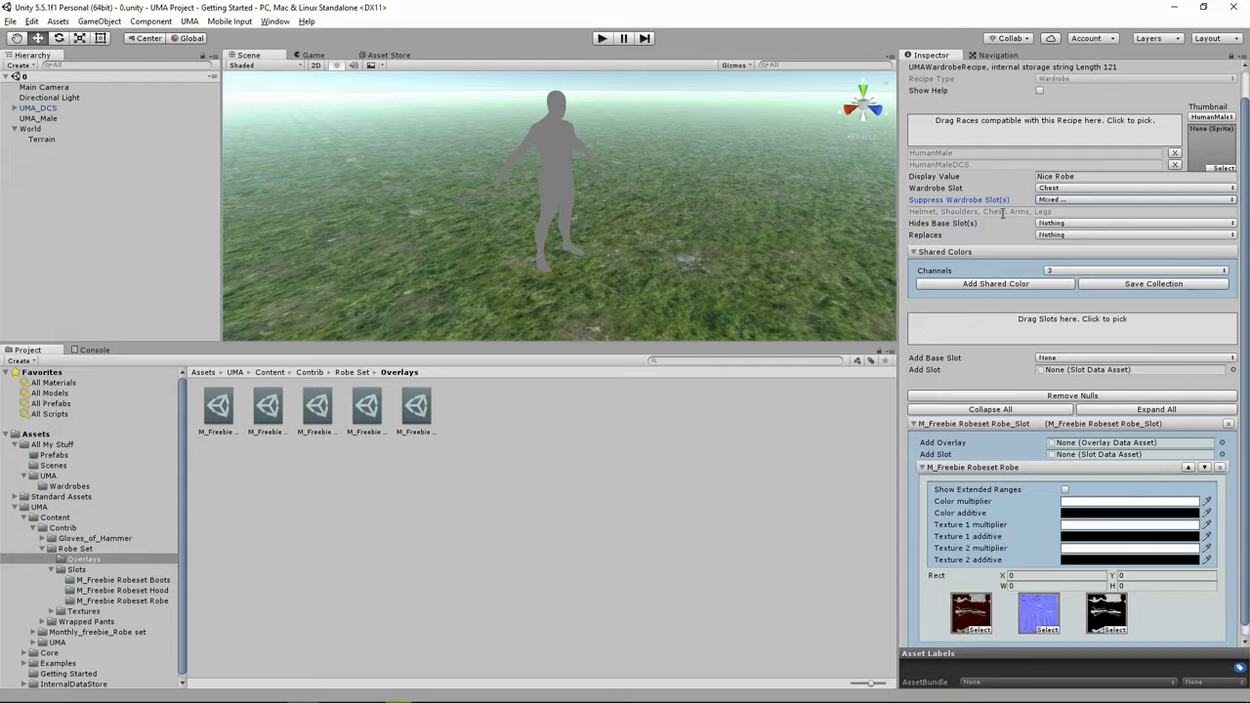
click(1045, 202)
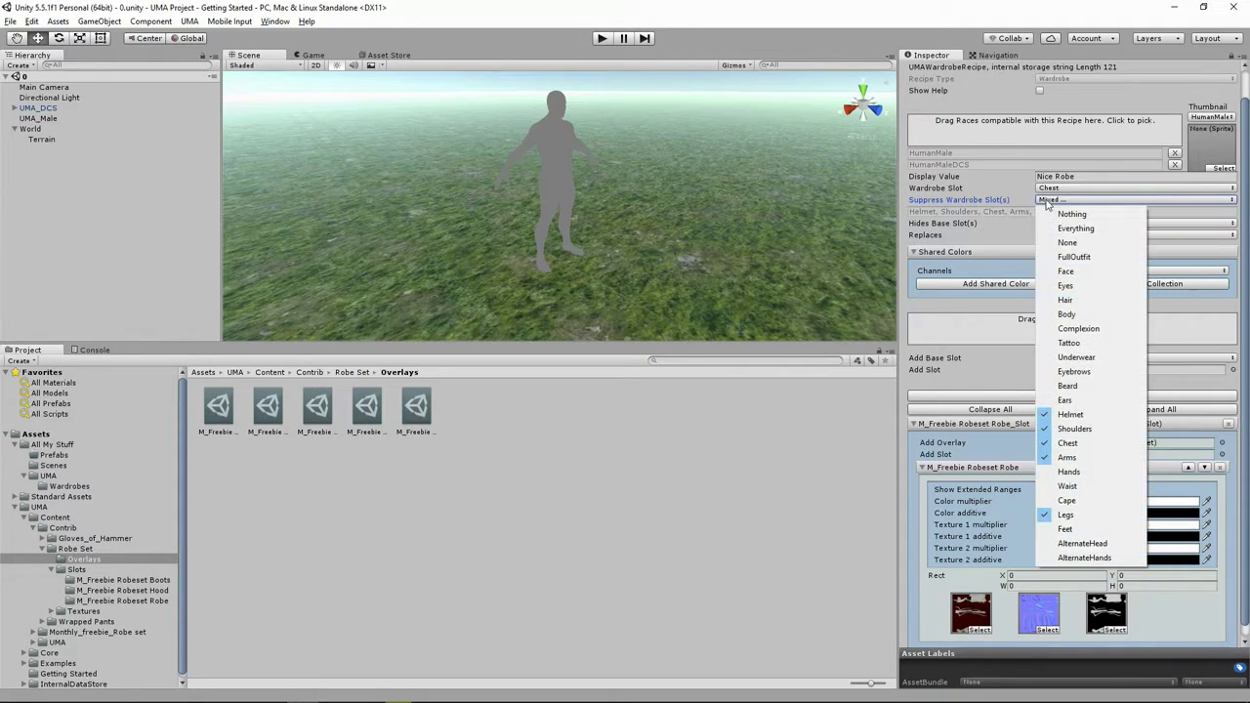
click(1046, 358)
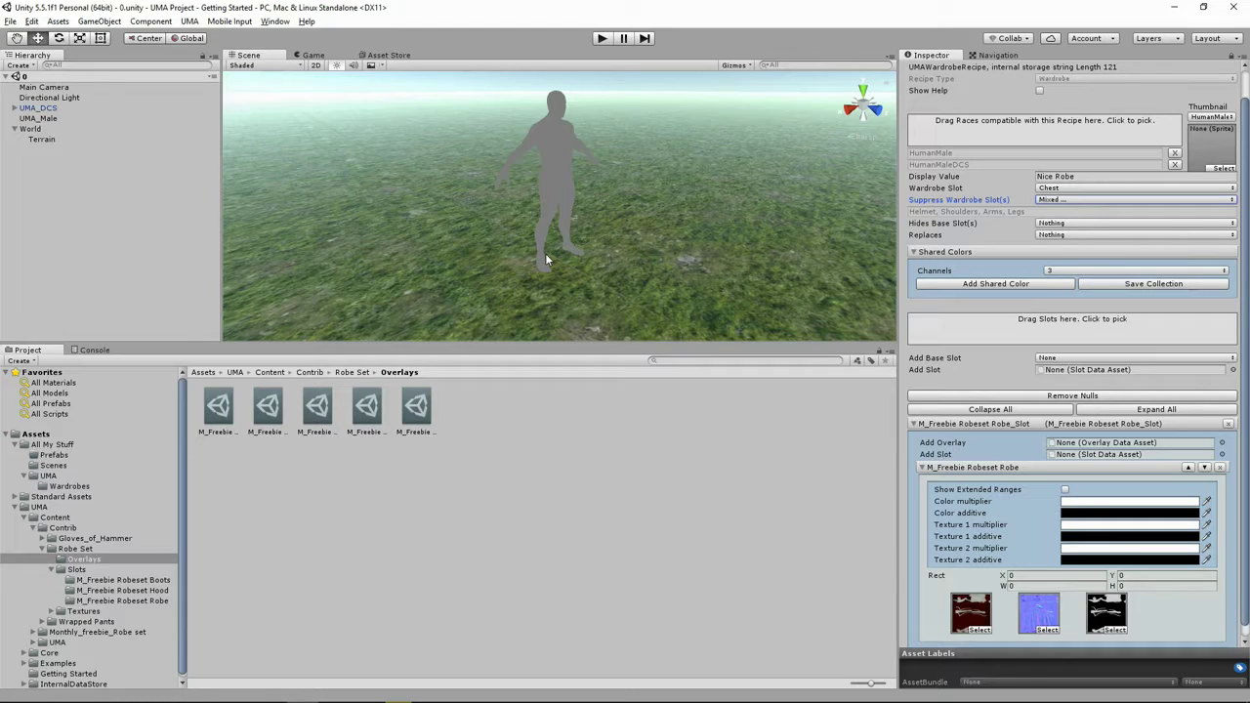
Pick MaleLegs and MaleTorso under Hides Base Slot(s).
click(1050, 223)
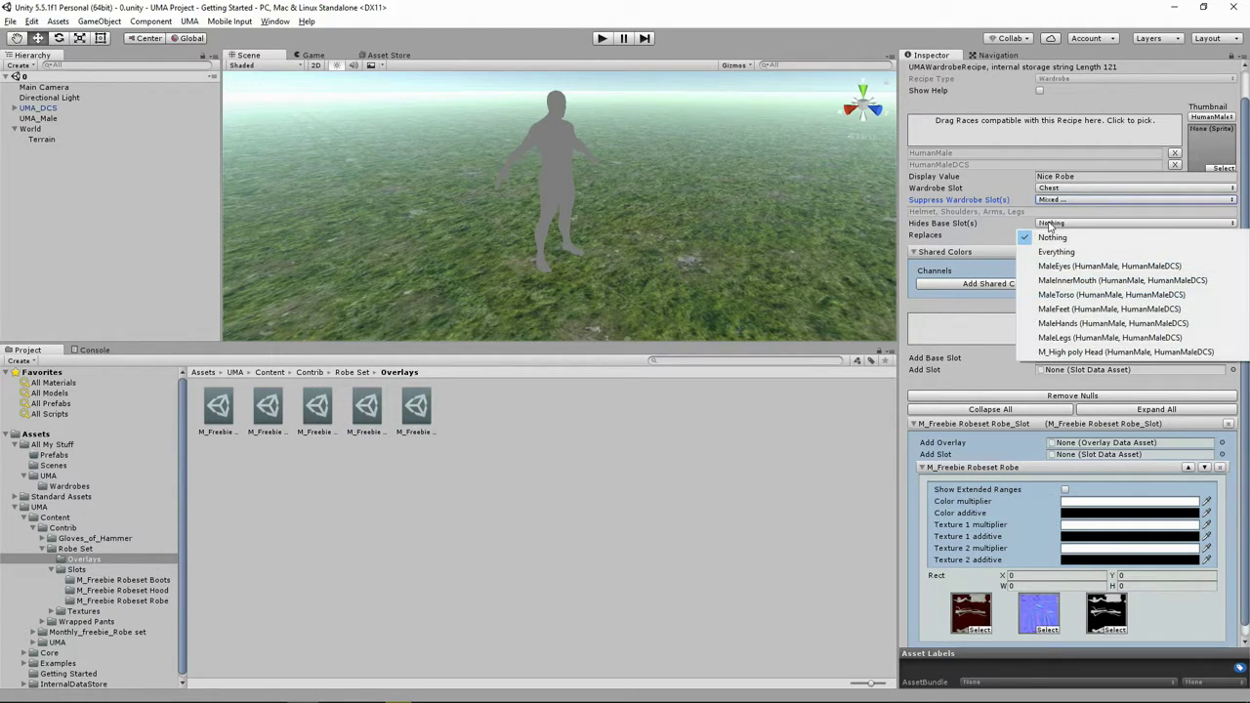
click(1068, 338)
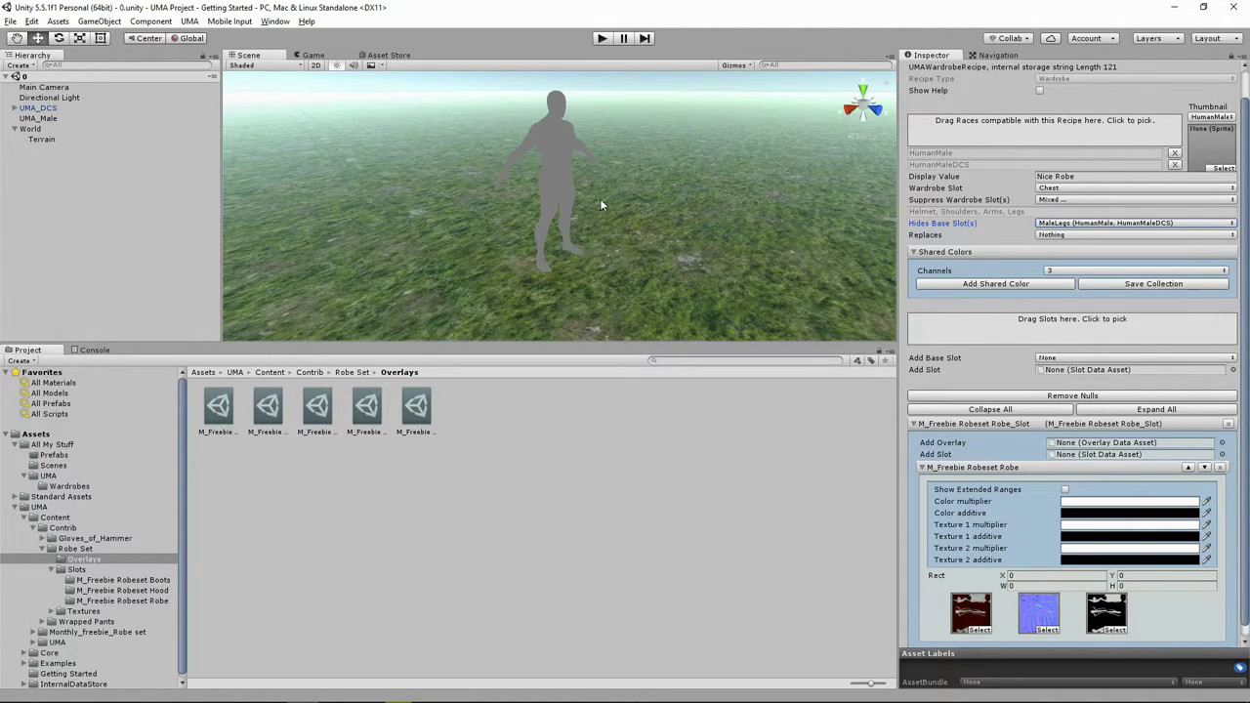
click(1064, 224)
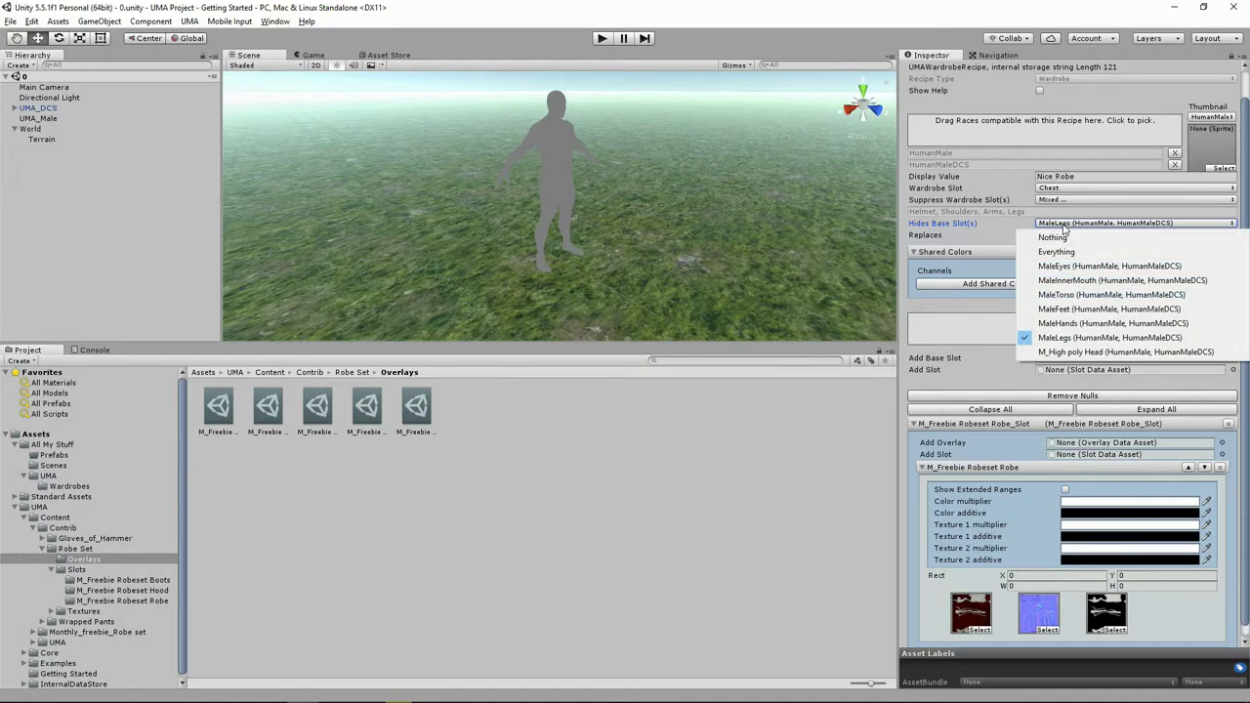
click(1073, 295)
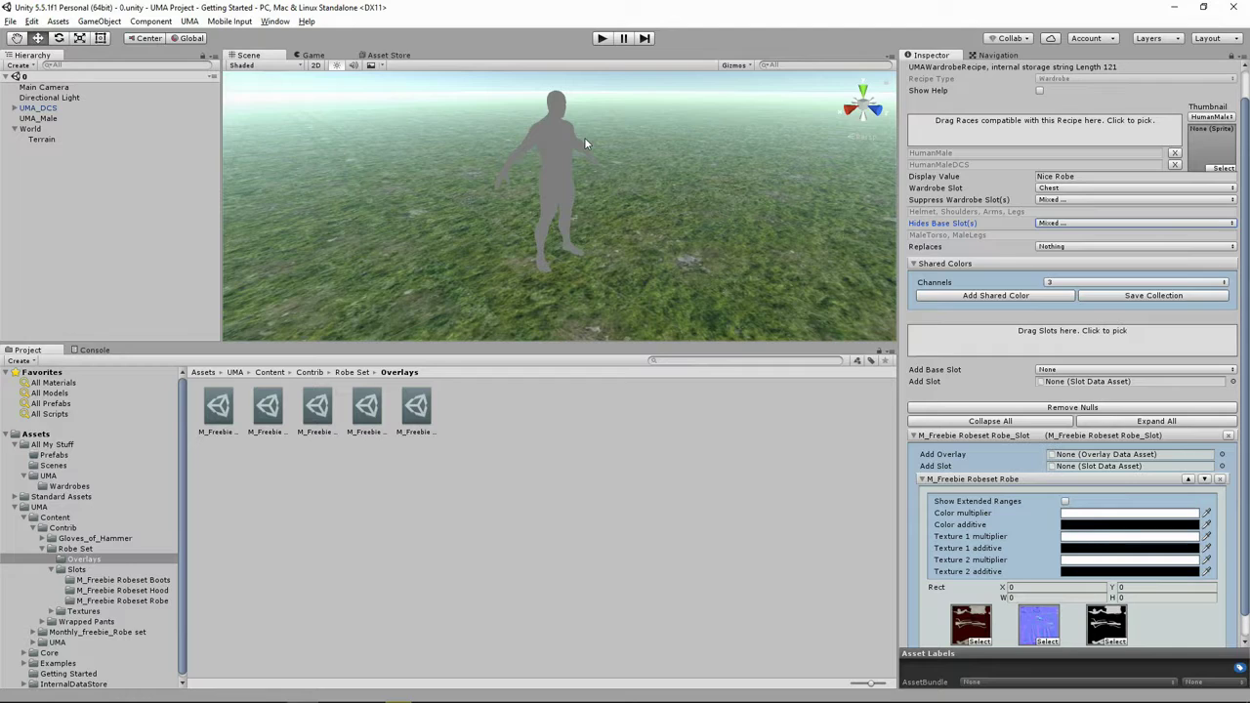
scroll(596, 142, up, 2)
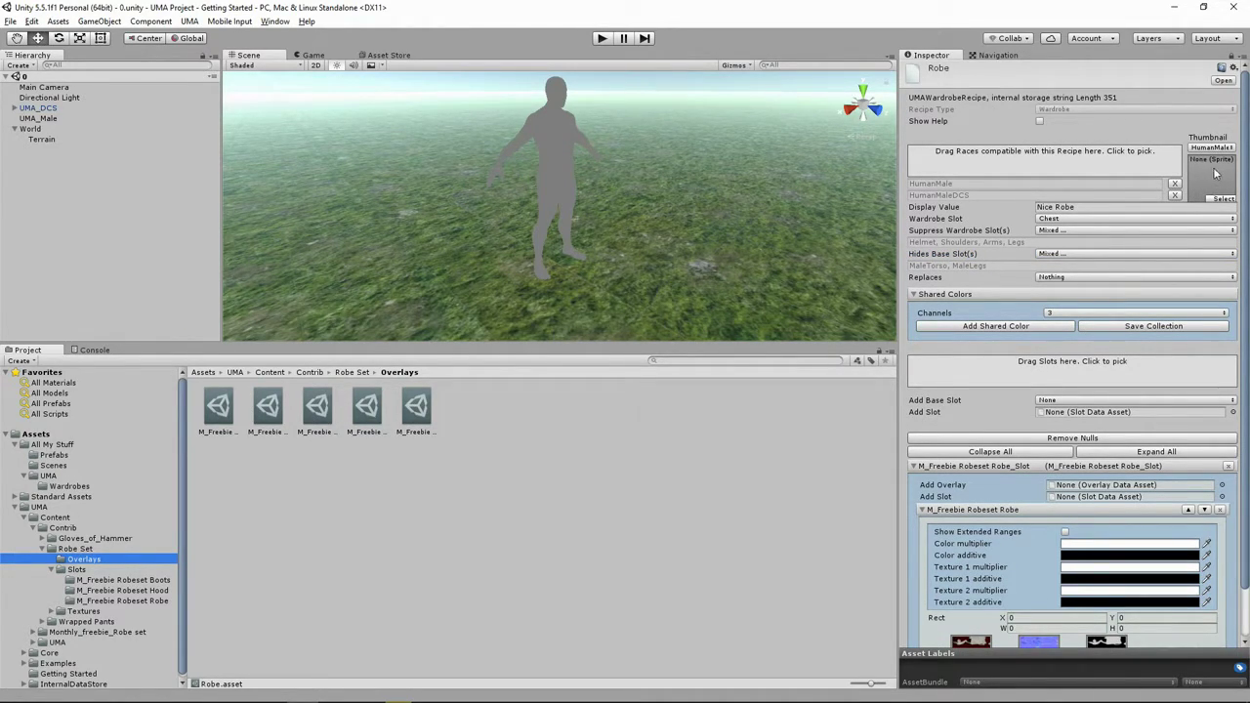
Search 'ico' in the sprite picker and set icon_robes as the recipe thumbnail.
click(1221, 198)
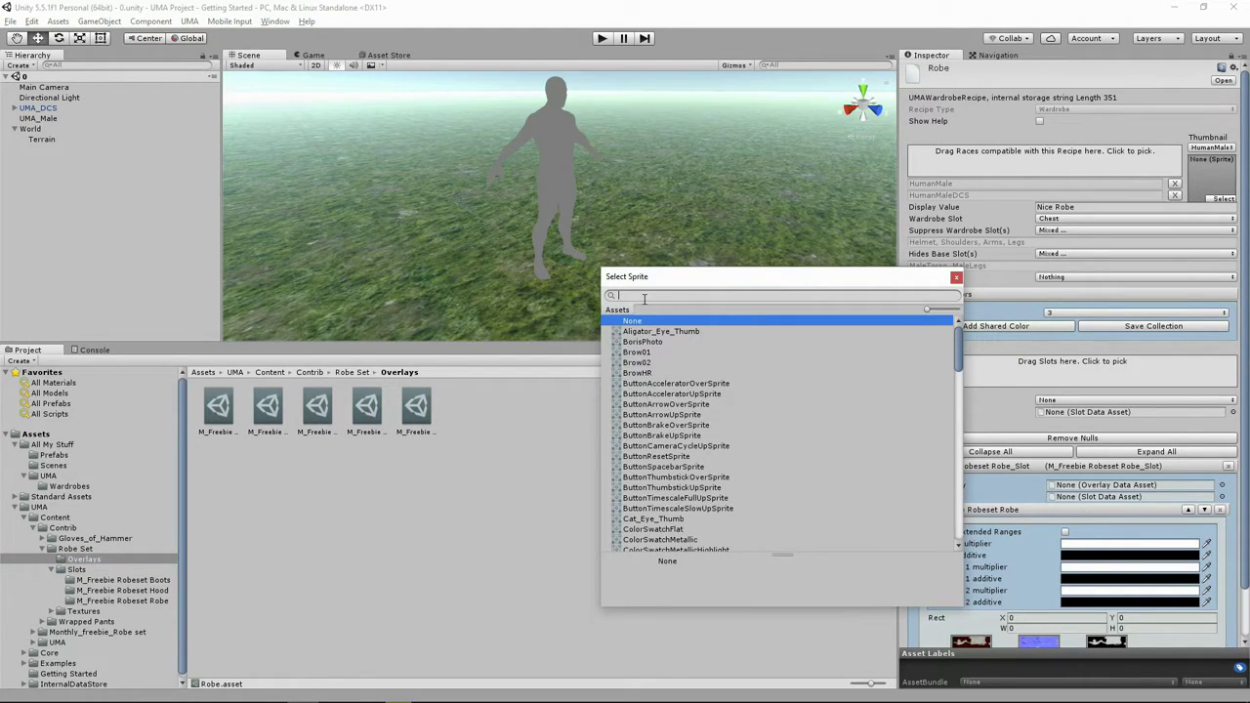
text(ico)
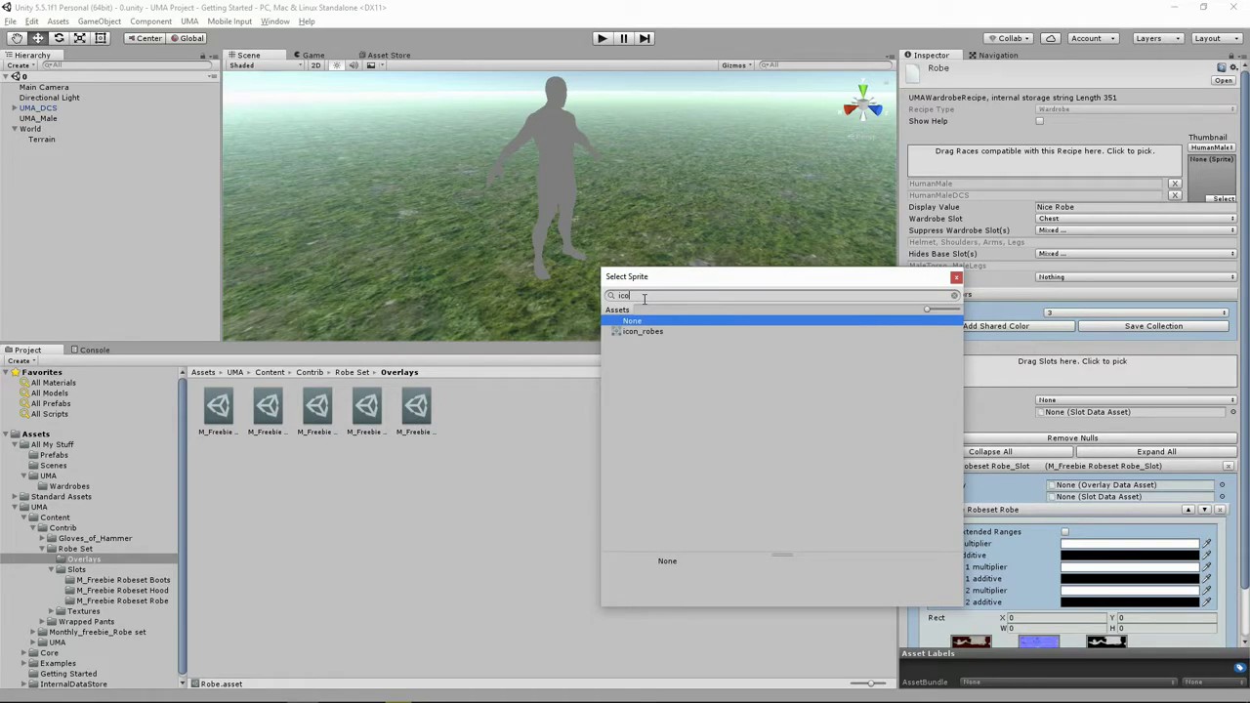
click(644, 332)
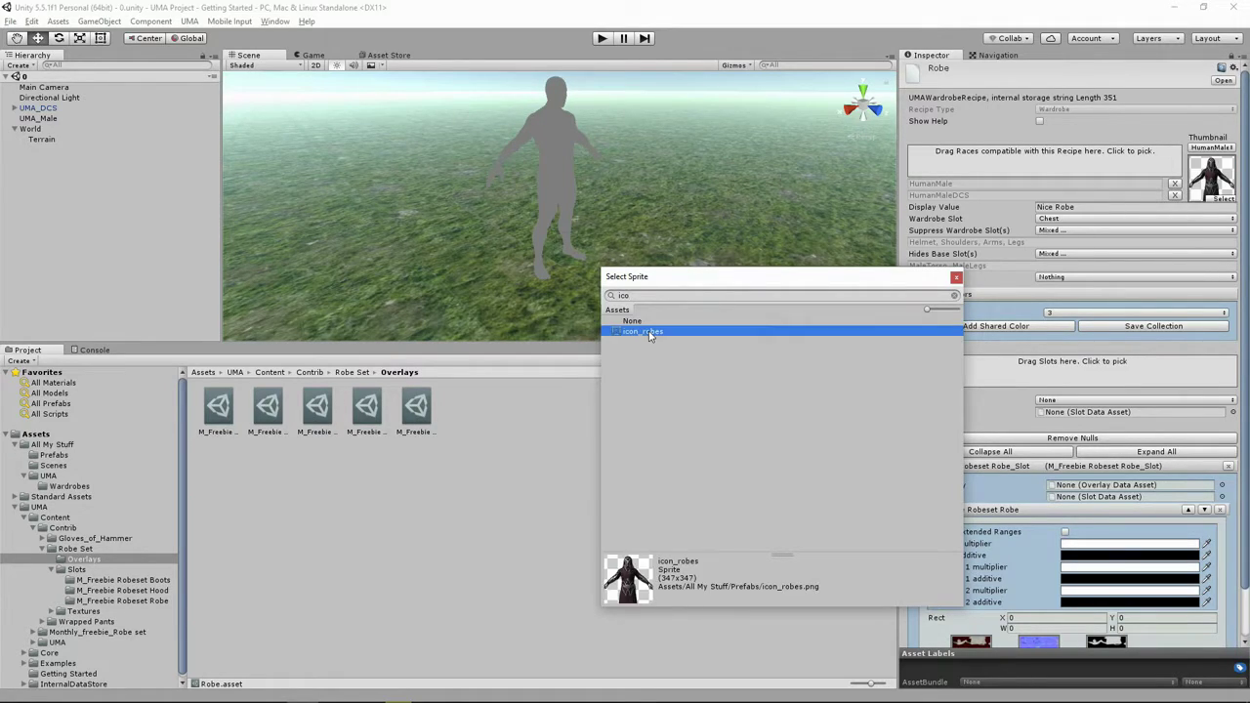
click(956, 279)
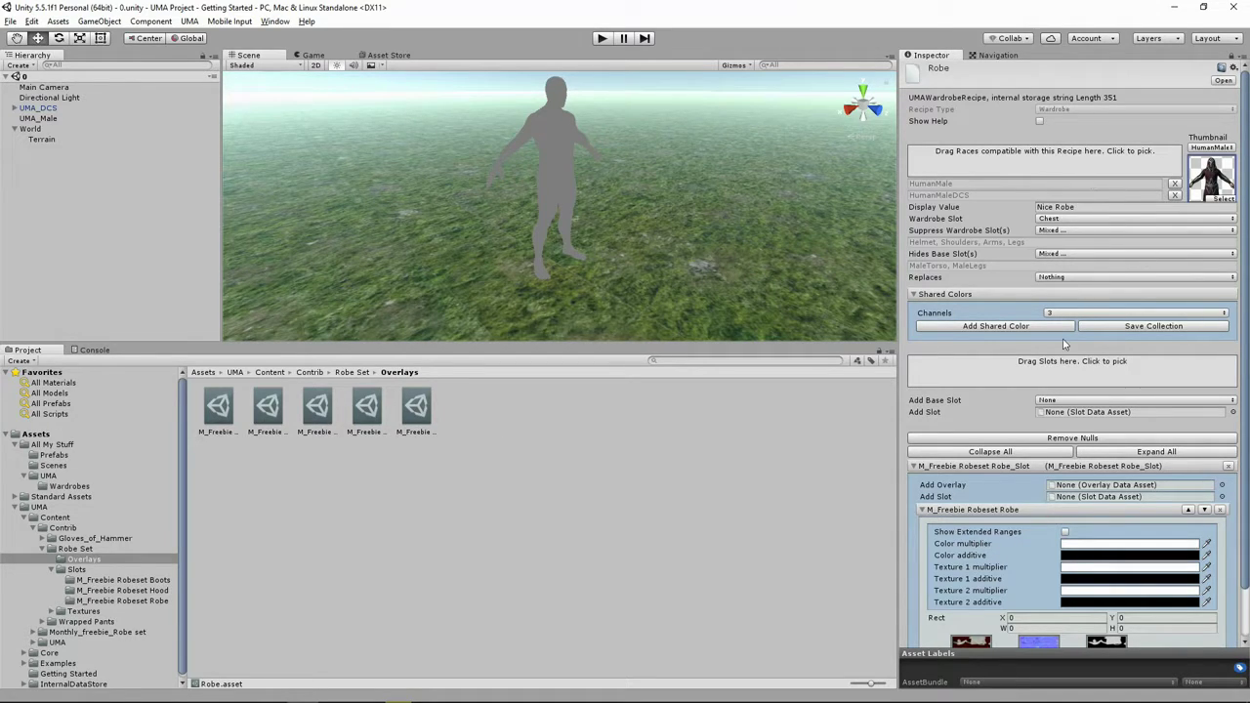
scroll(1067, 311, down, 2)
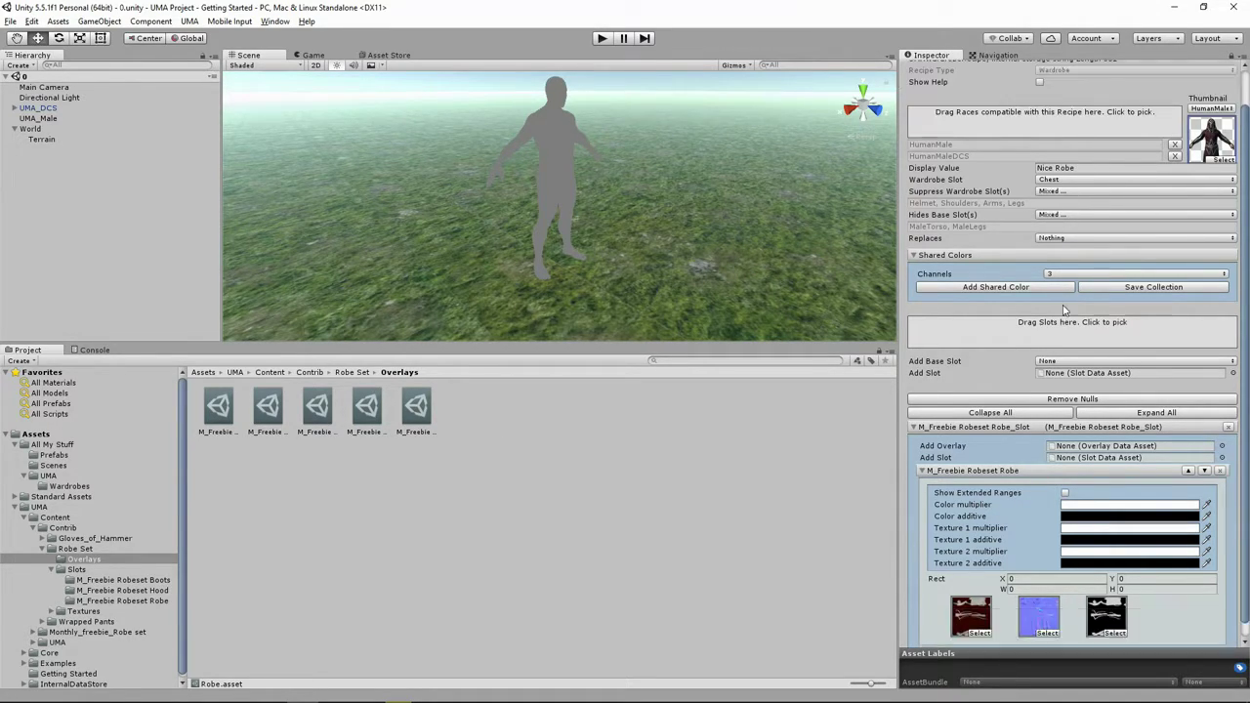
scroll(1060, 309, up, 2)
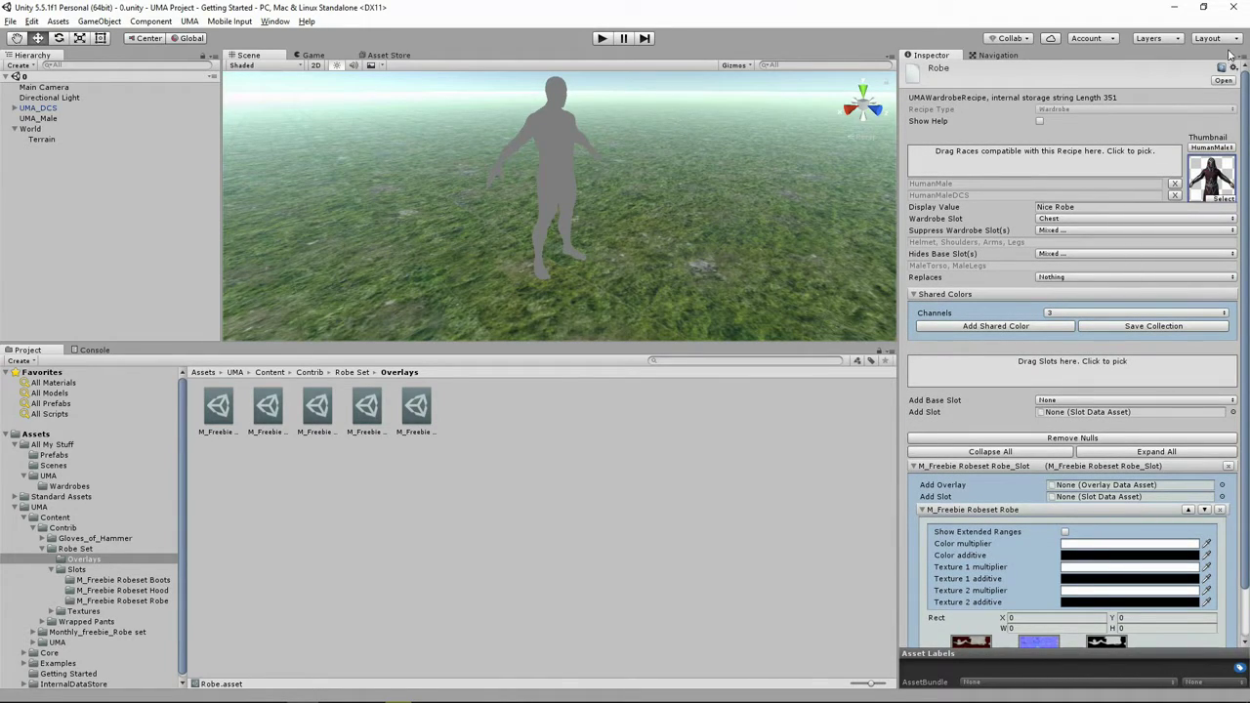
Add the Robe recipe from the Wardrobes folder to UMA_Male's Default Wardrobe Recipes.
click(44, 119)
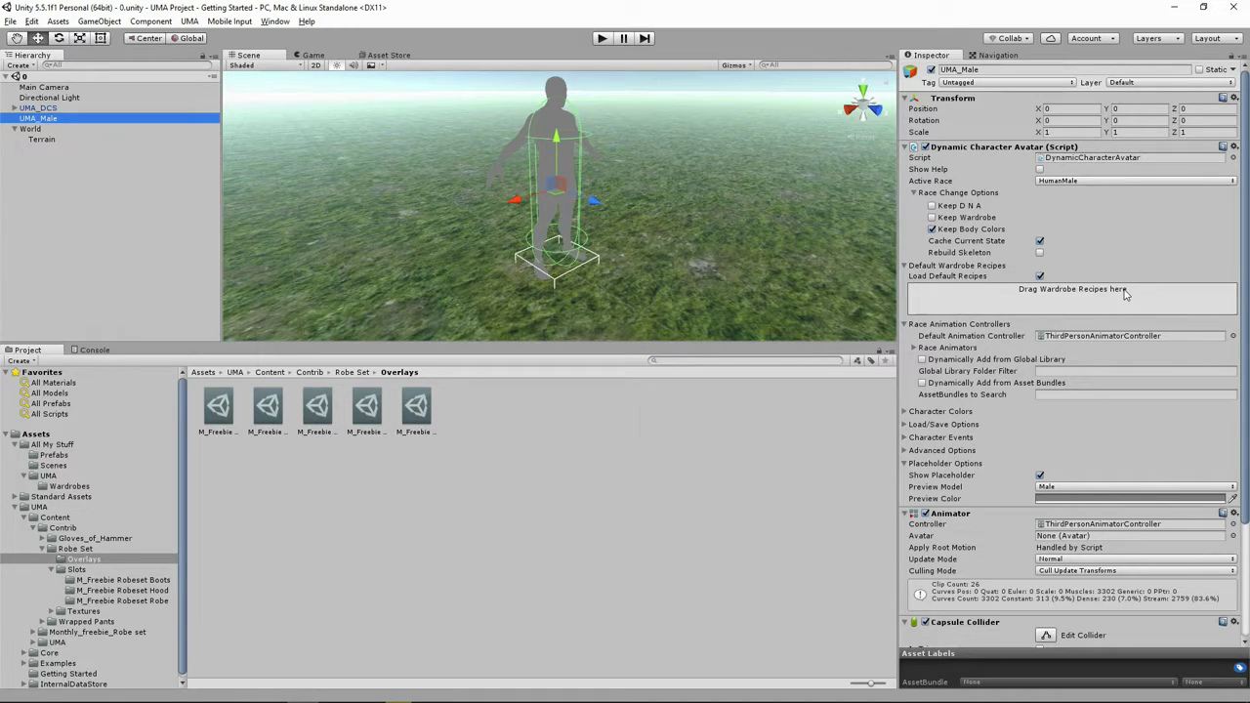
click(61, 486)
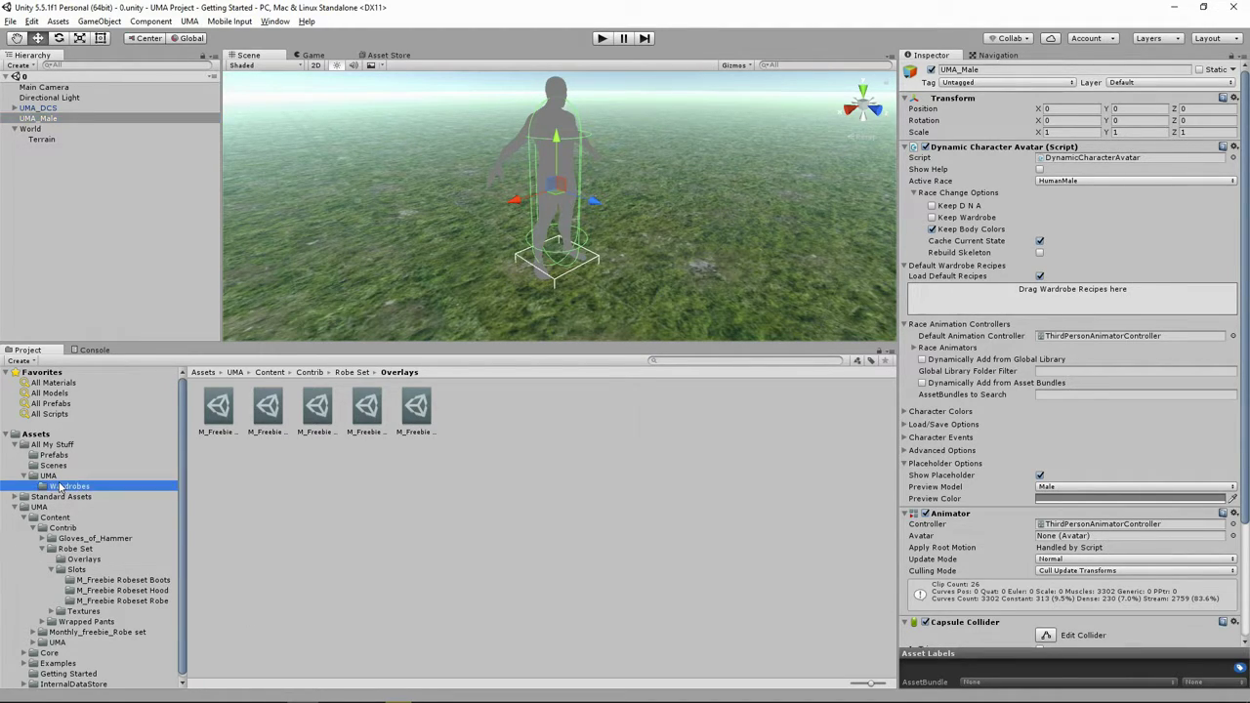
drag(221, 408, 1049, 304)
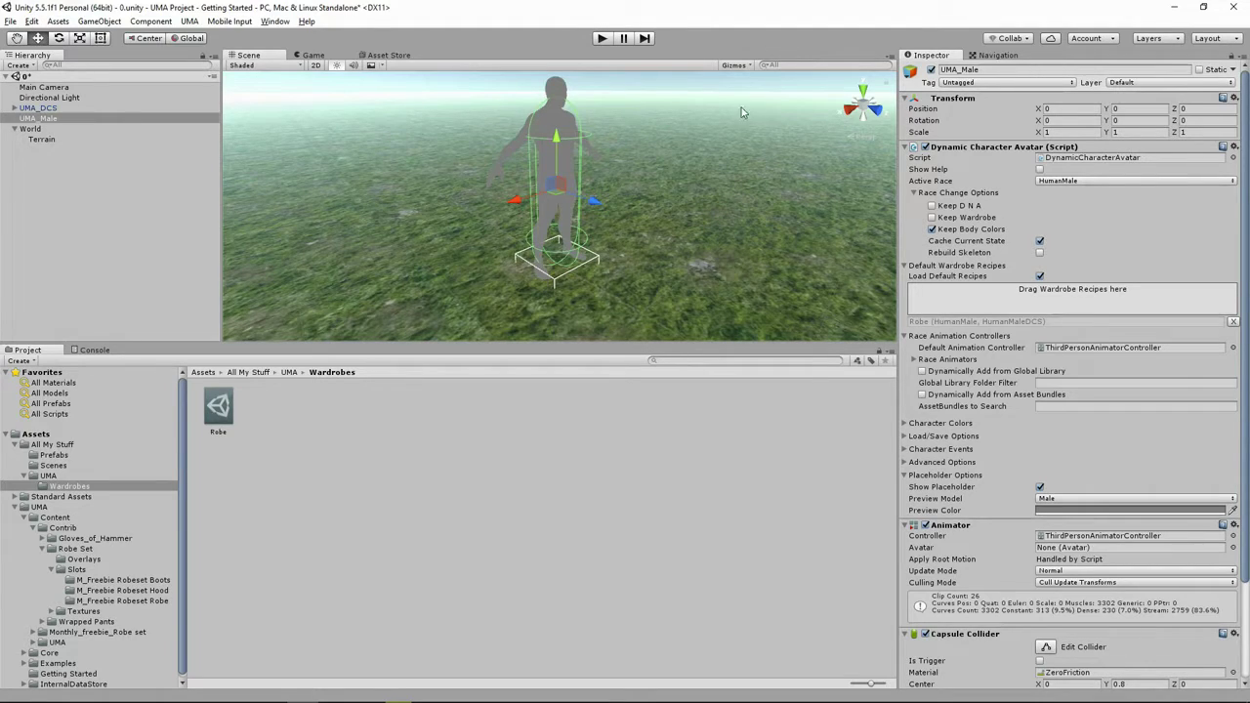
Play-test the robed male character, walking it around with WASD, then stop play mode.
click(603, 39)
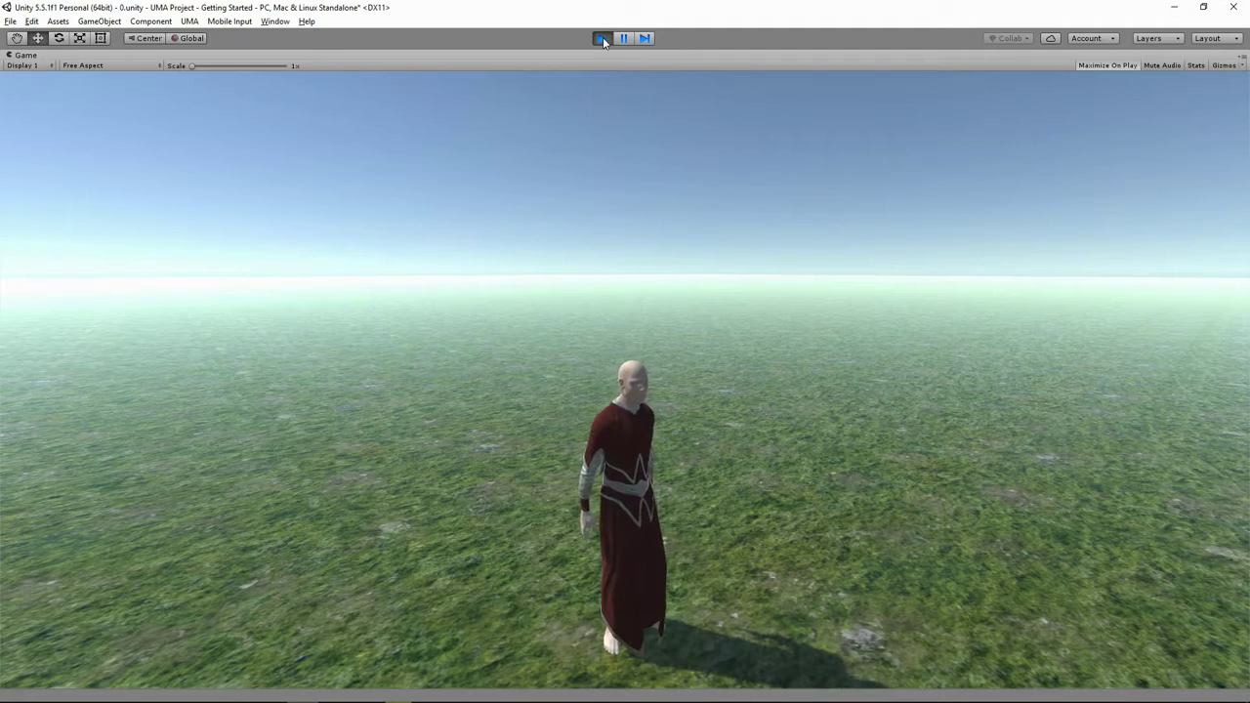
key(w)
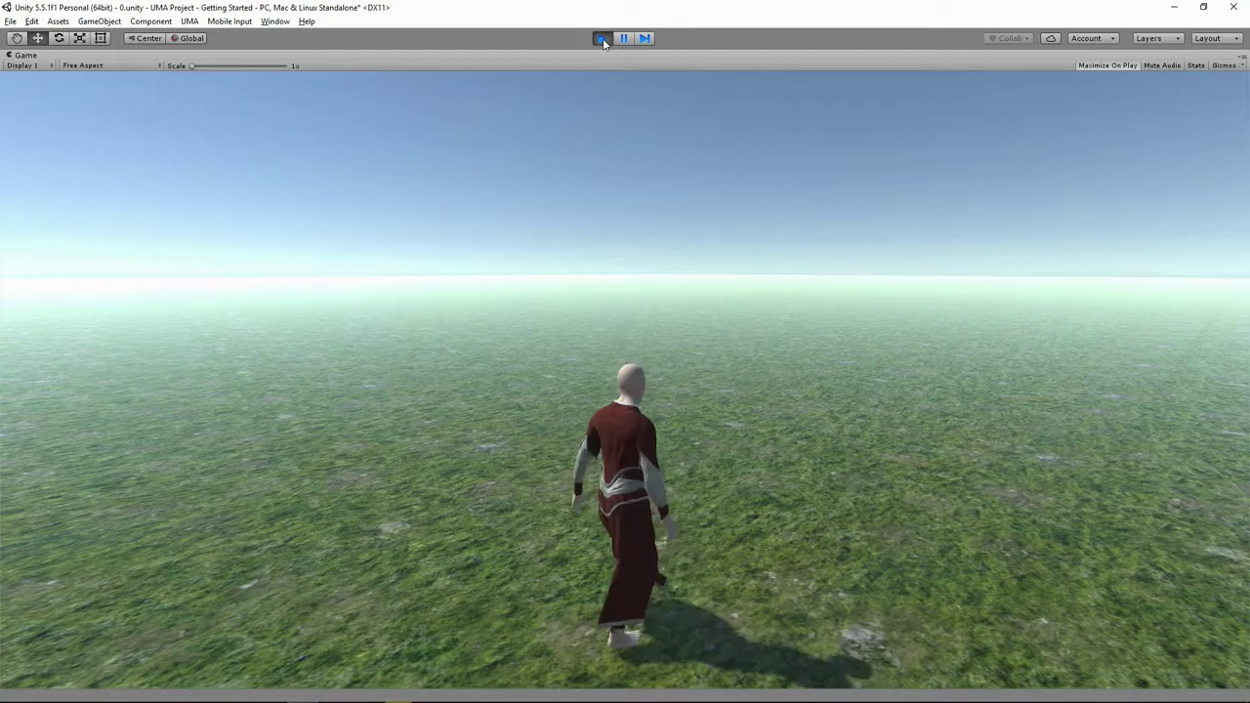
key(a)
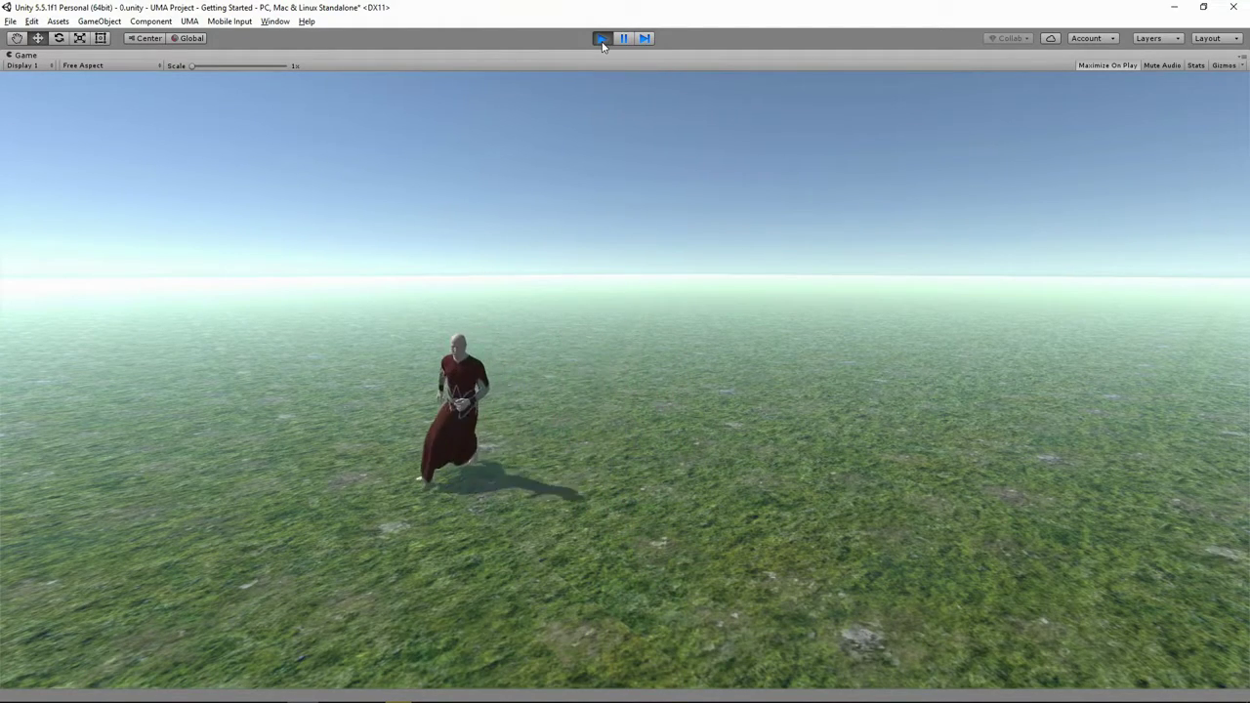
key(s)
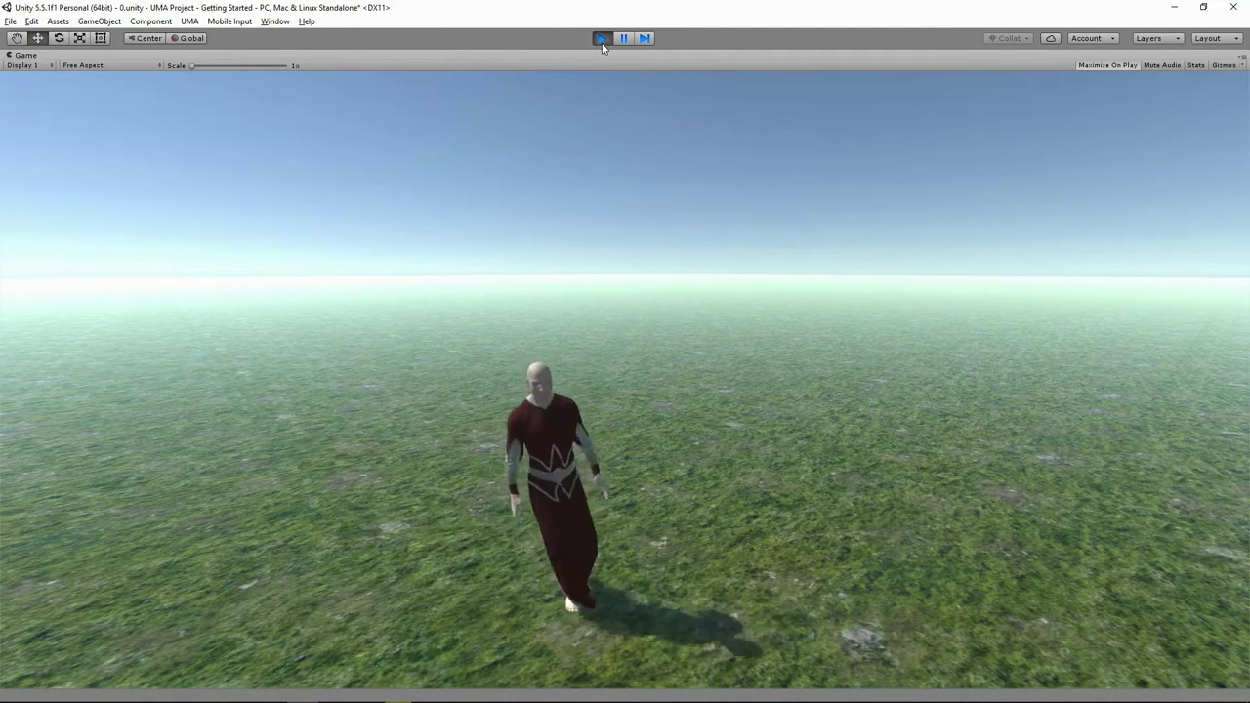
key(d)
key(w)
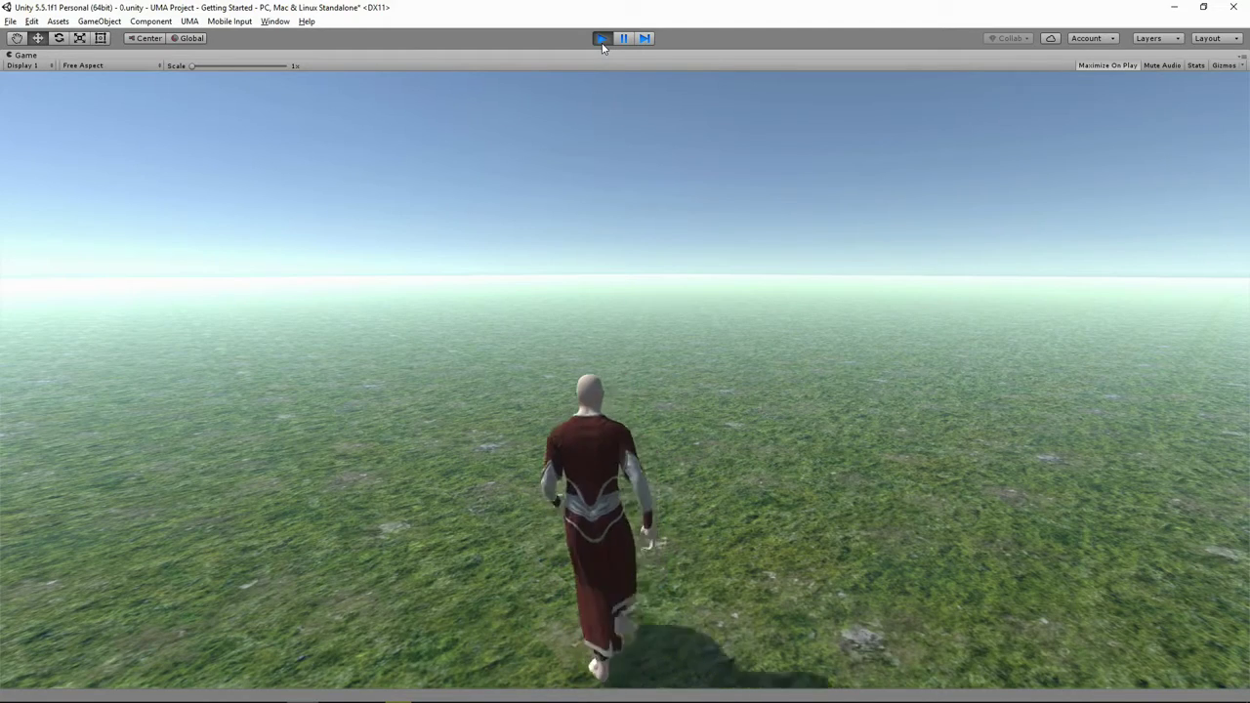
key(a)
key(s)
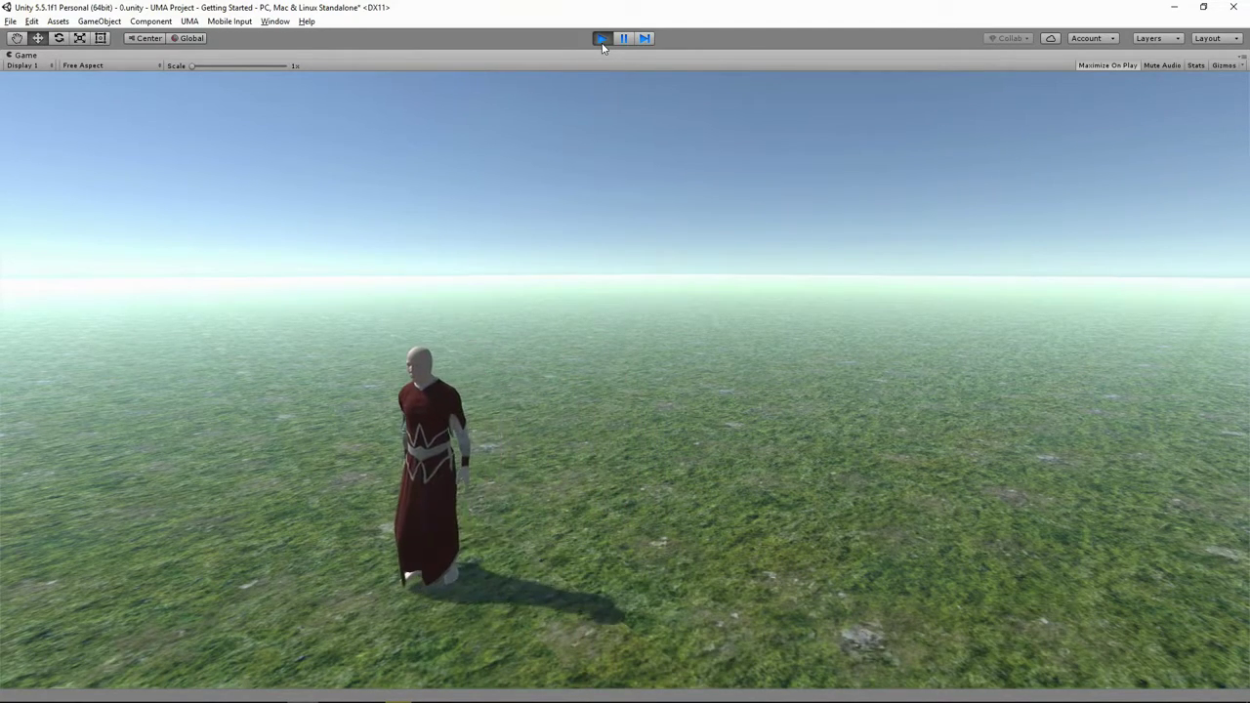
key(d)
key(s)
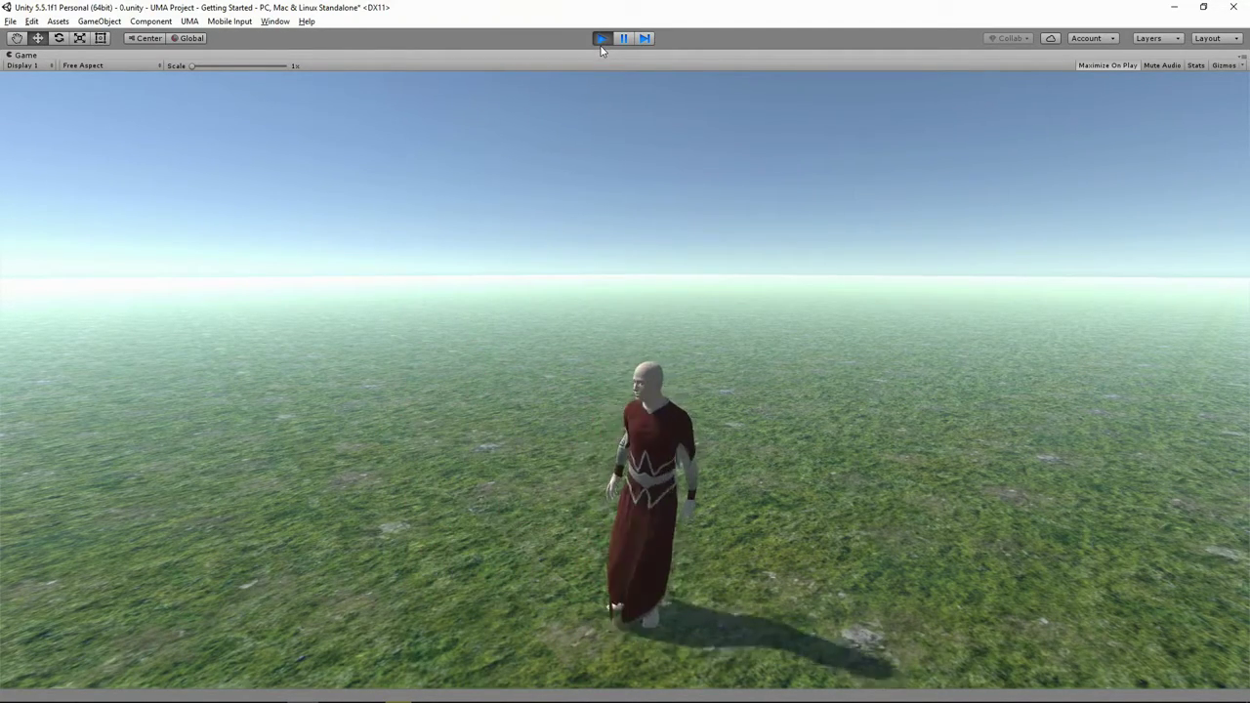
key(w)
key(d)
key(s)
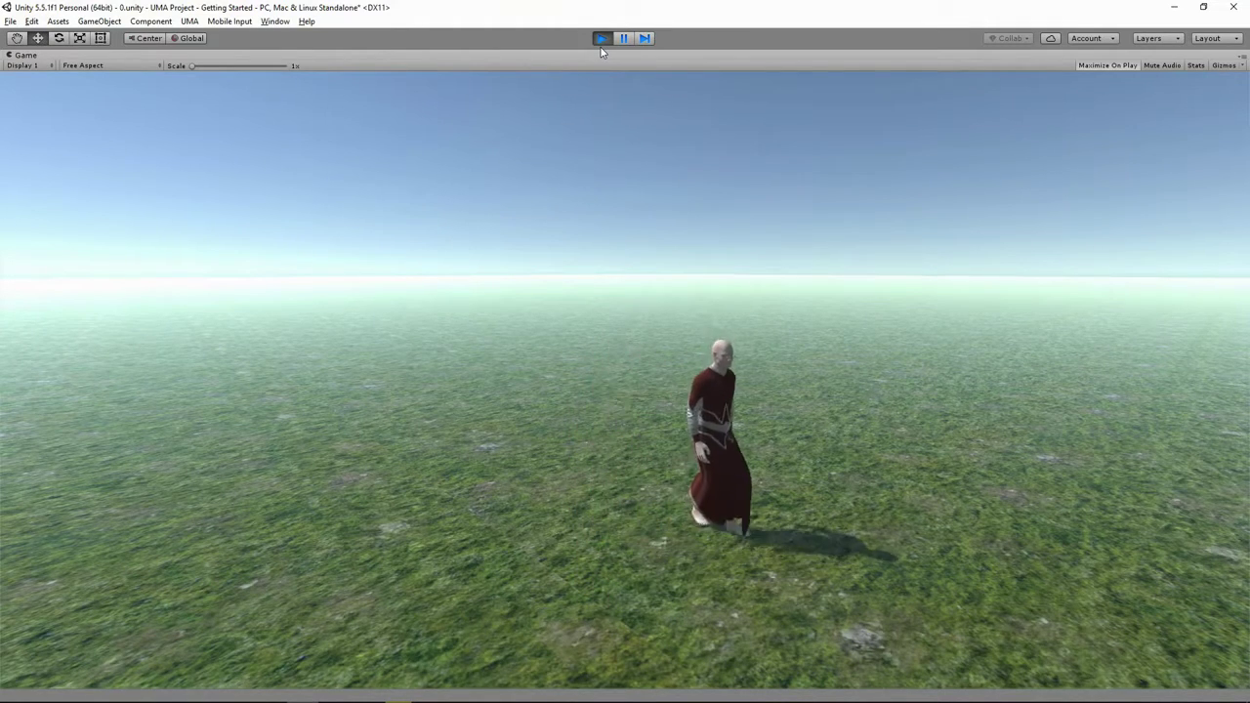
key(a)
key(s)
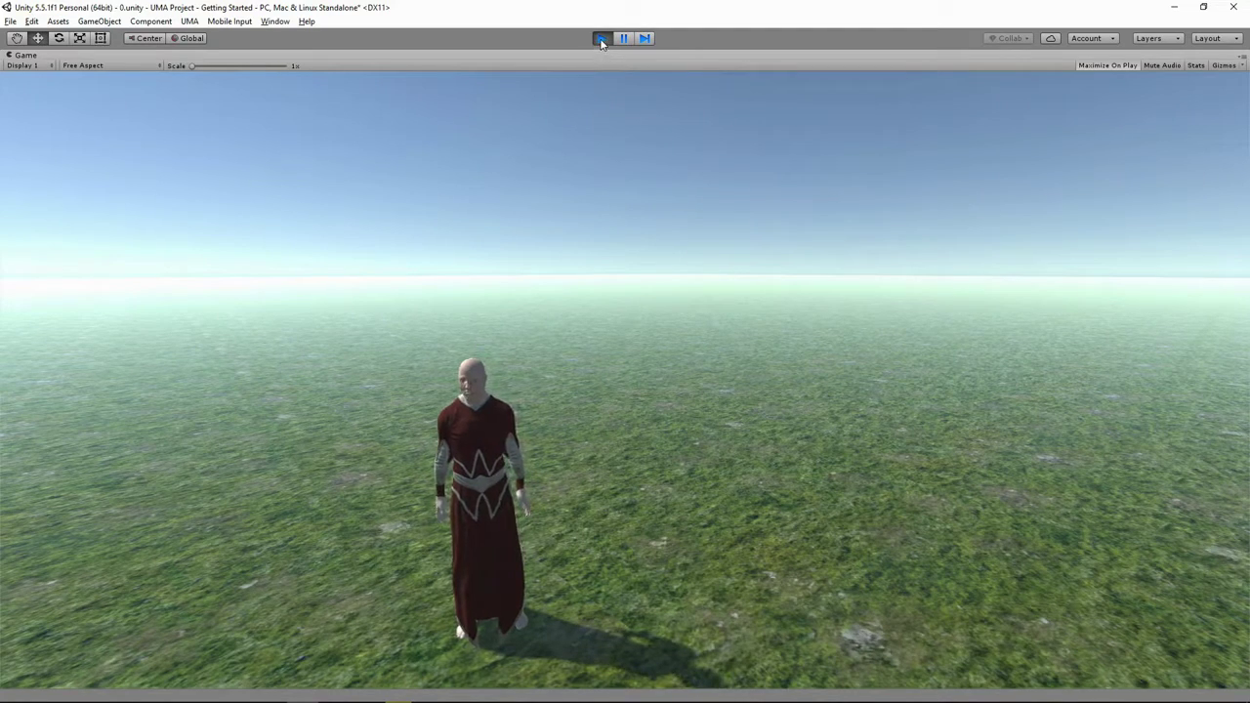
click(600, 39)
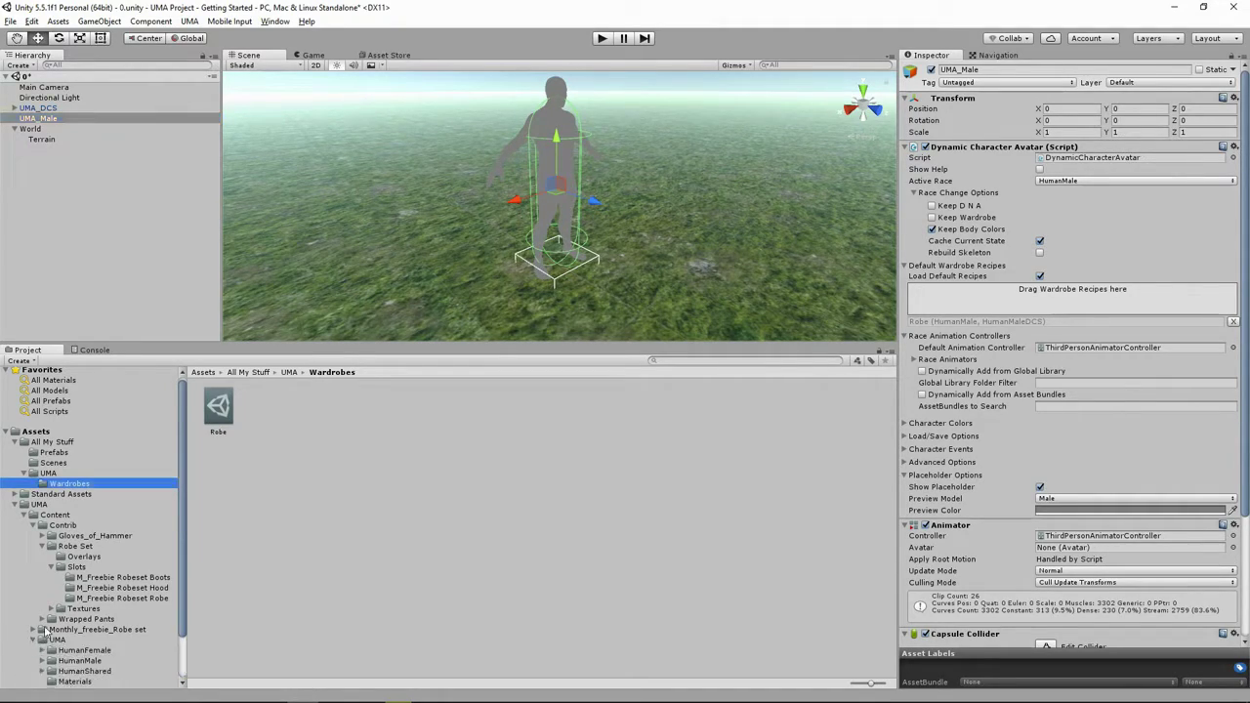
Browse the Project folder tree to UMA/HumanMale/Recipes/WardrobeRecipes.
click(33, 639)
click(78, 609)
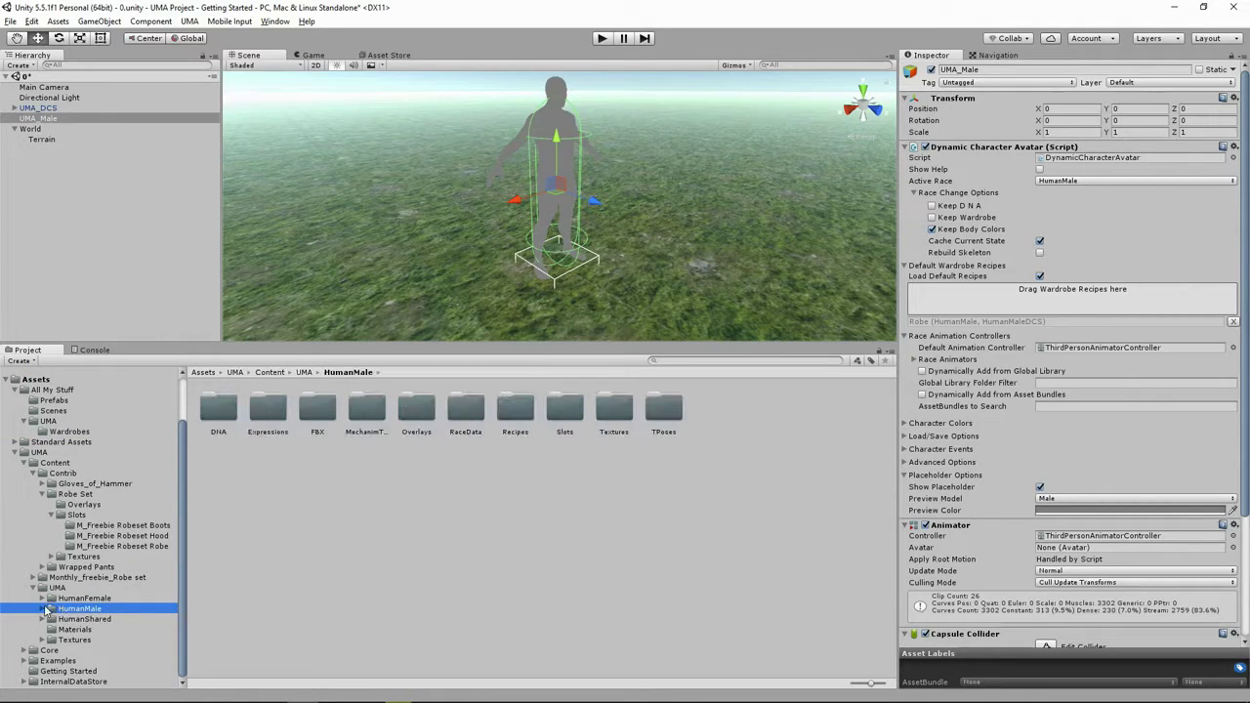
click(43, 609)
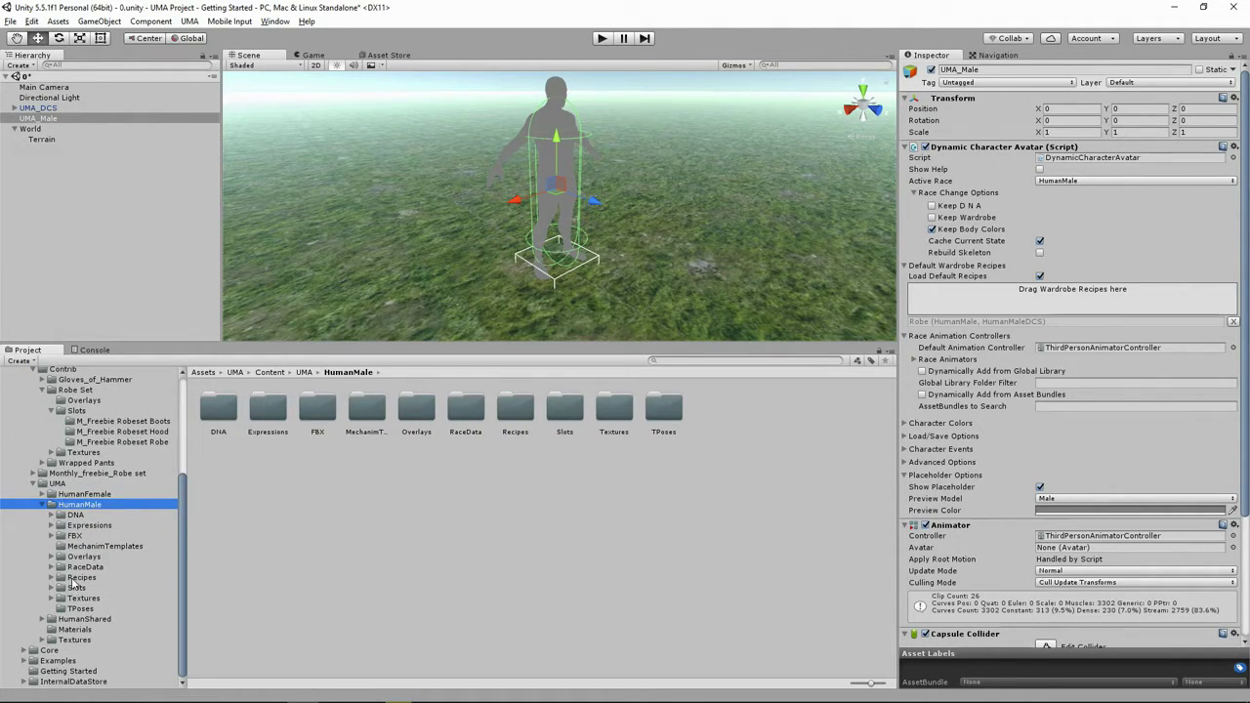
click(74, 578)
click(51, 578)
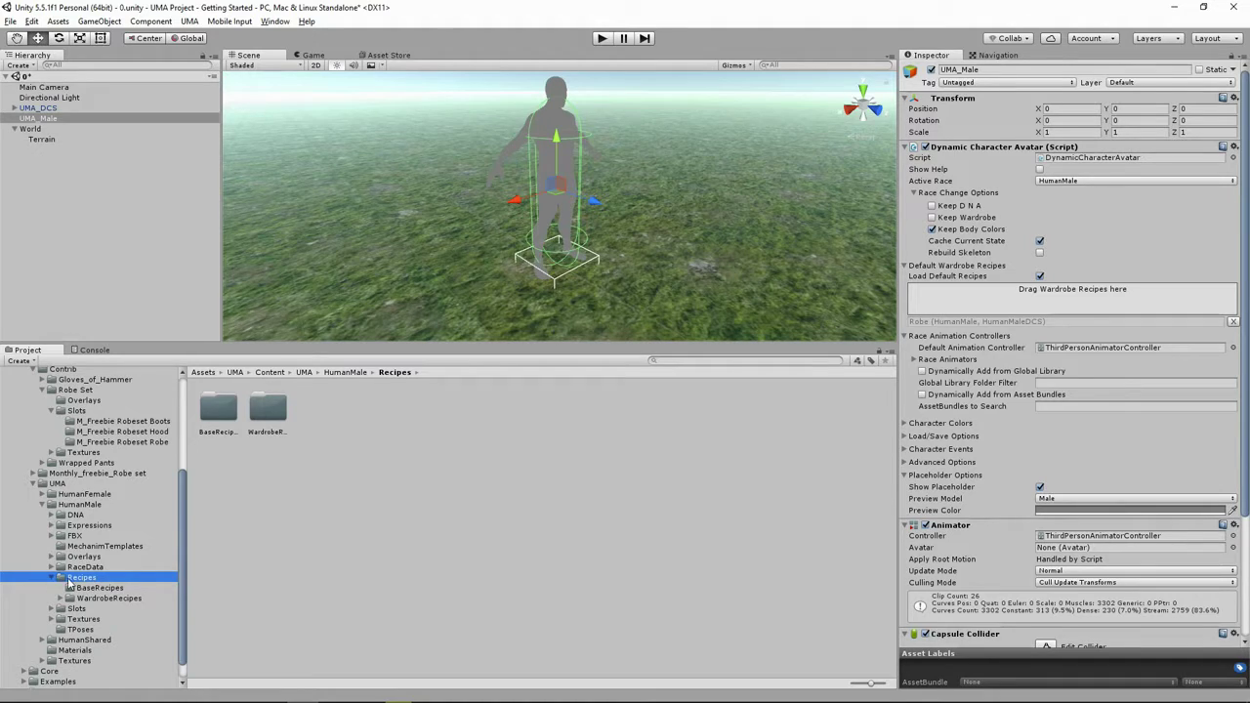
scroll(68, 584, down, 1)
click(103, 578)
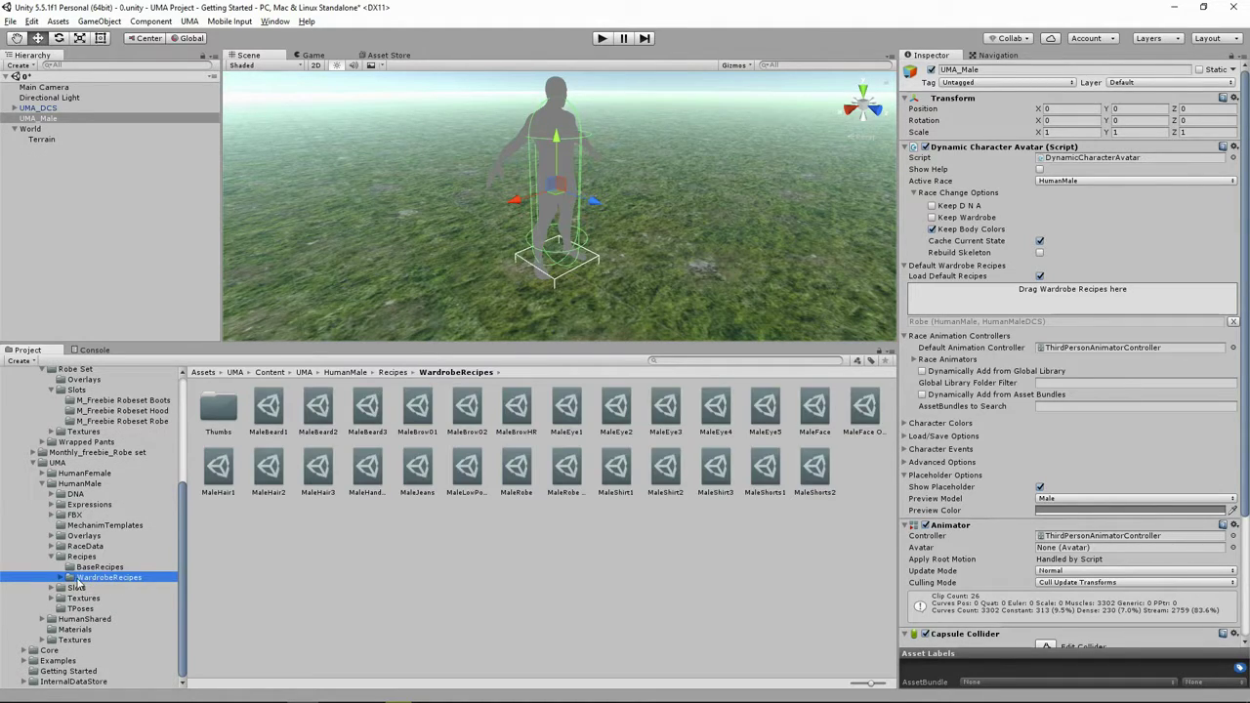
click(60, 578)
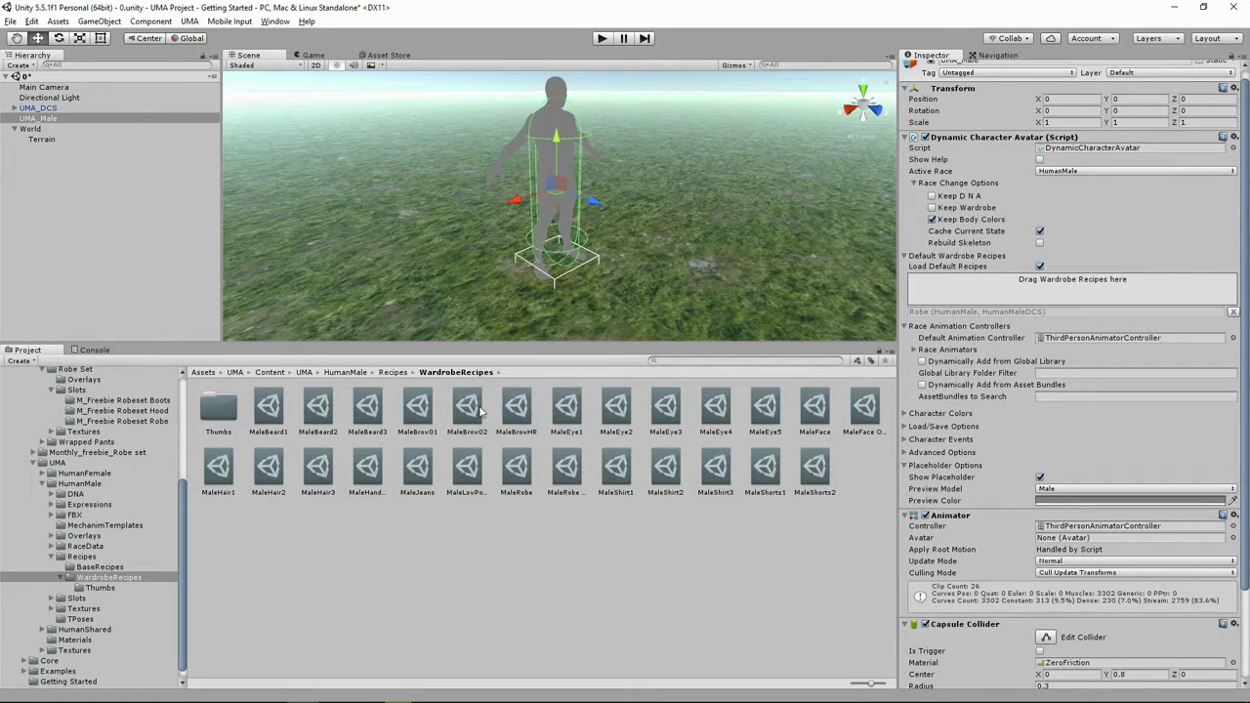
Add MaleBrow01, MaleEye1, MaleHair1 and MaleBeard1 to UMA_Male's default wardrobe recipes.
drag(418, 408, 1074, 295)
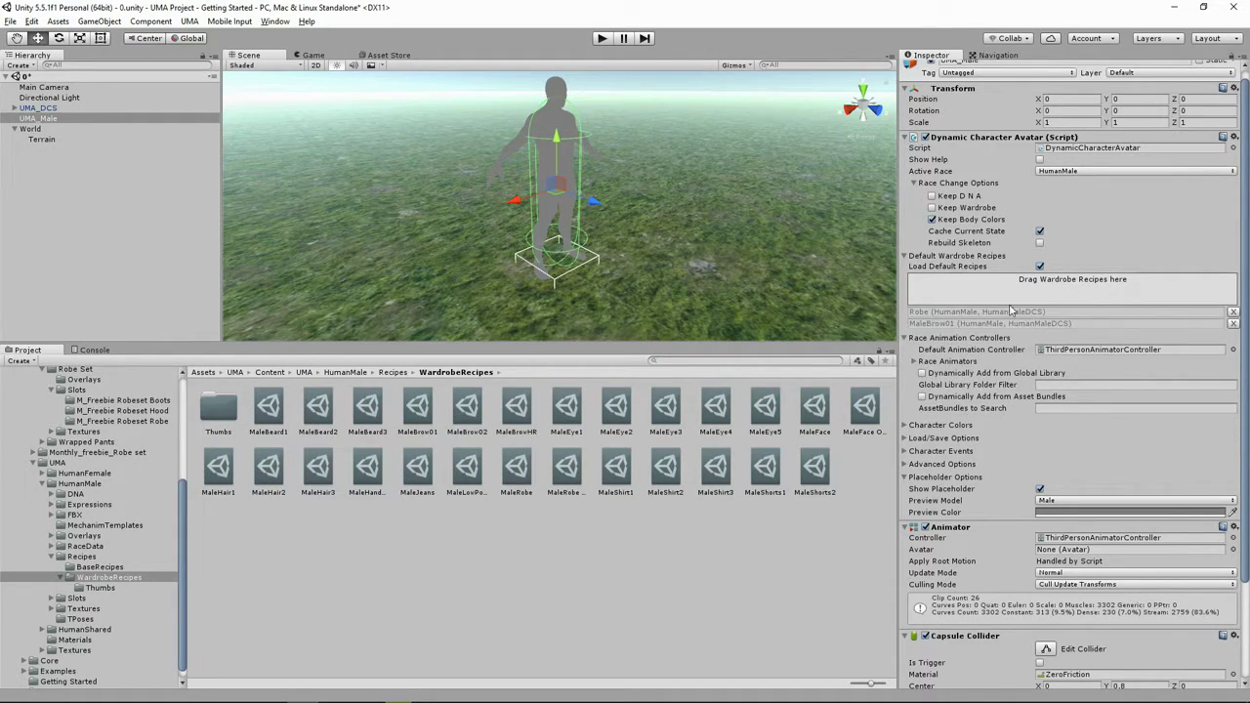
drag(567, 408, 991, 283)
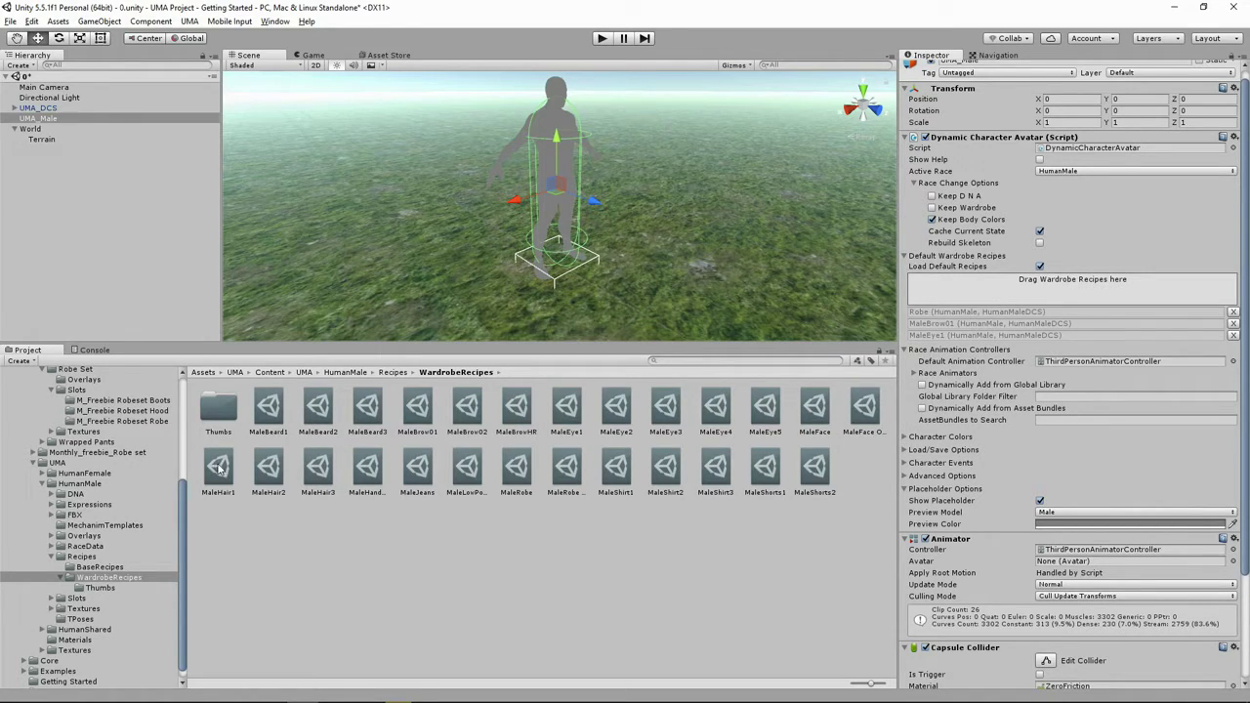
drag(219, 468, 992, 286)
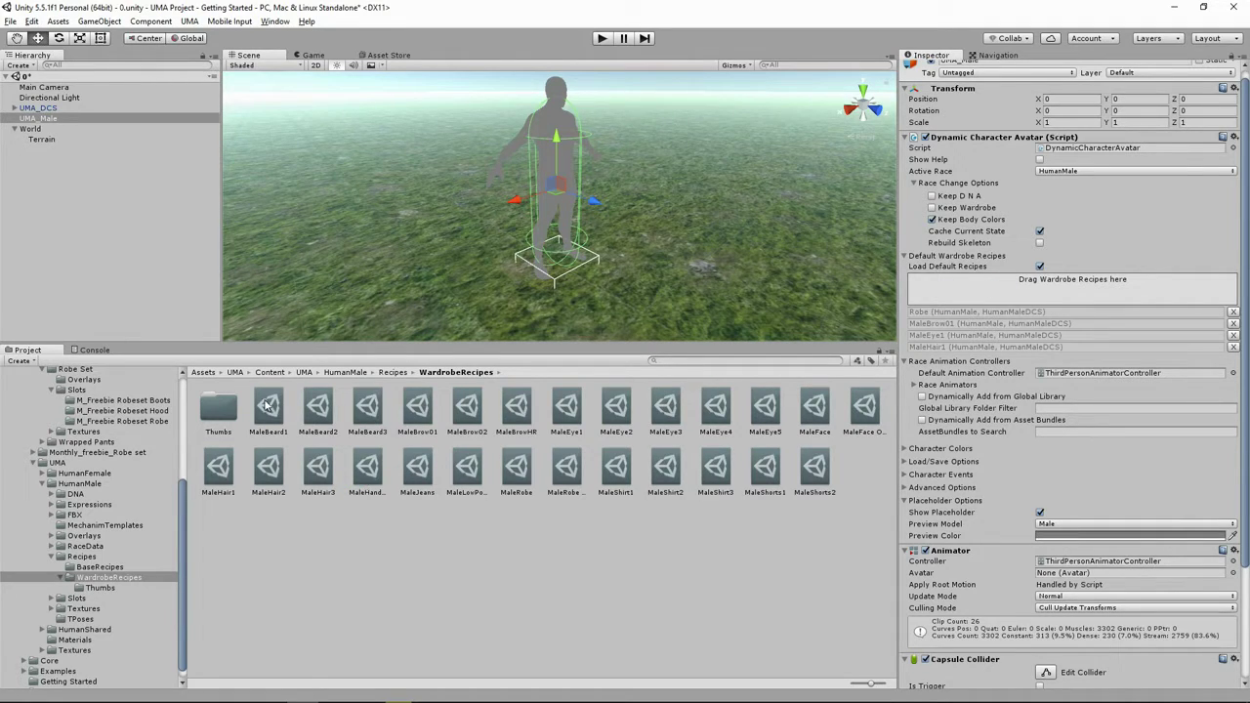
drag(1040, 326, 1065, 285)
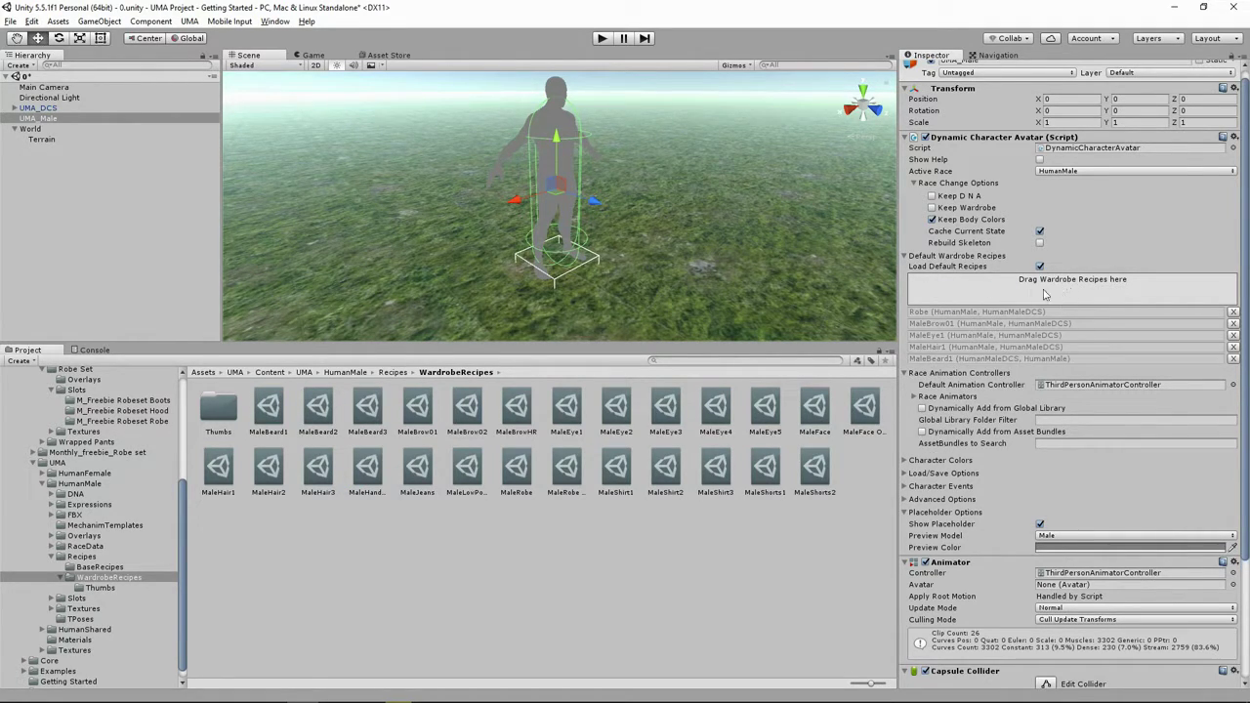
click(602, 38)
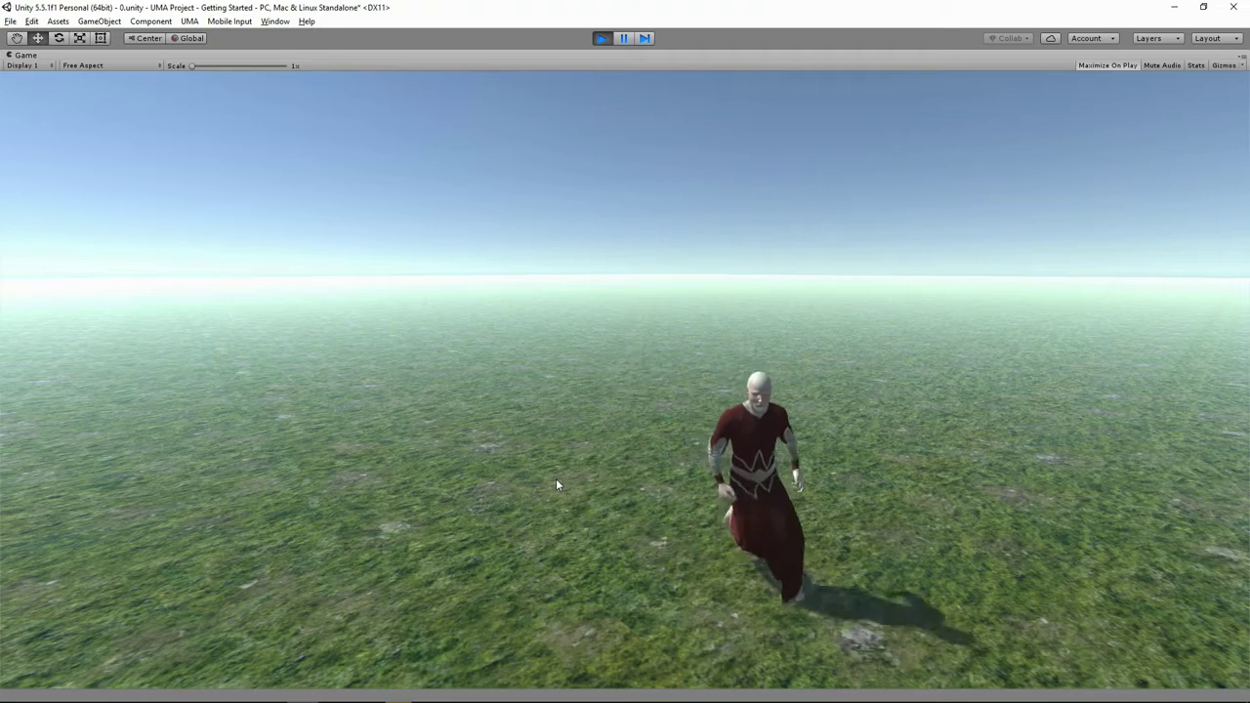
key(ctrl+p)
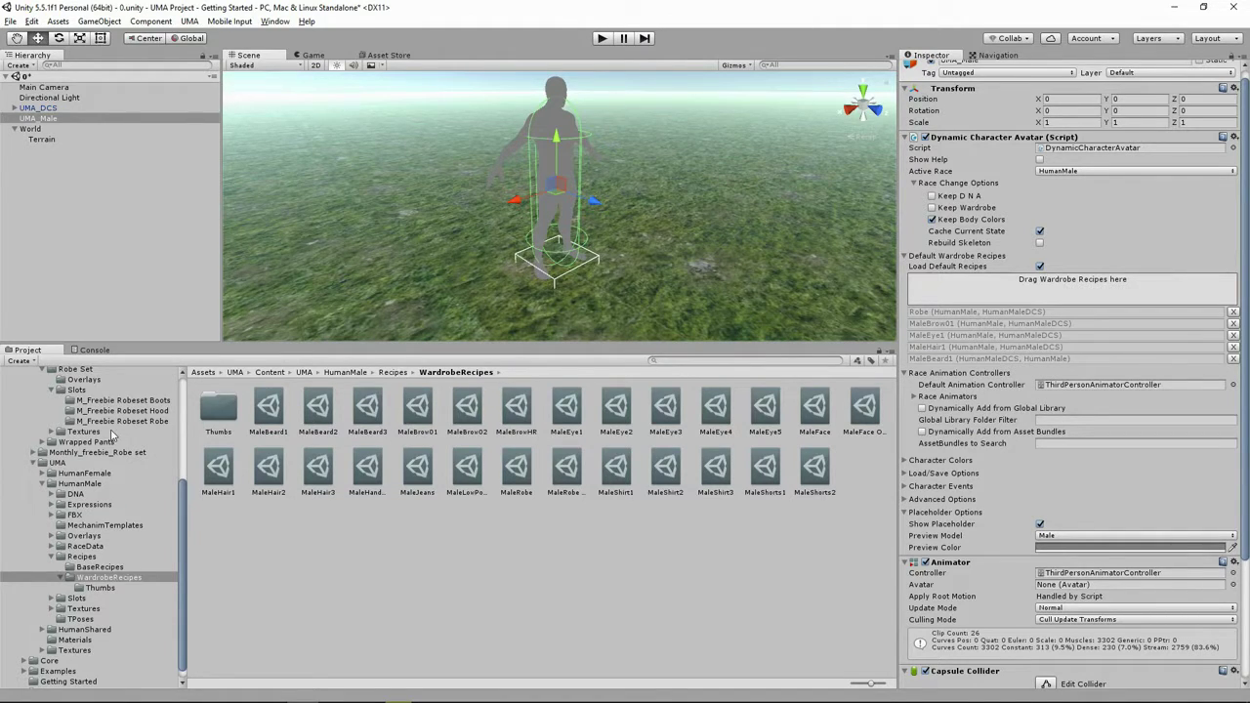
Duplicate the Robe recipe, rename the copy Full_Robe, and change its display value to Full Robe.
scroll(112, 440, up, 5)
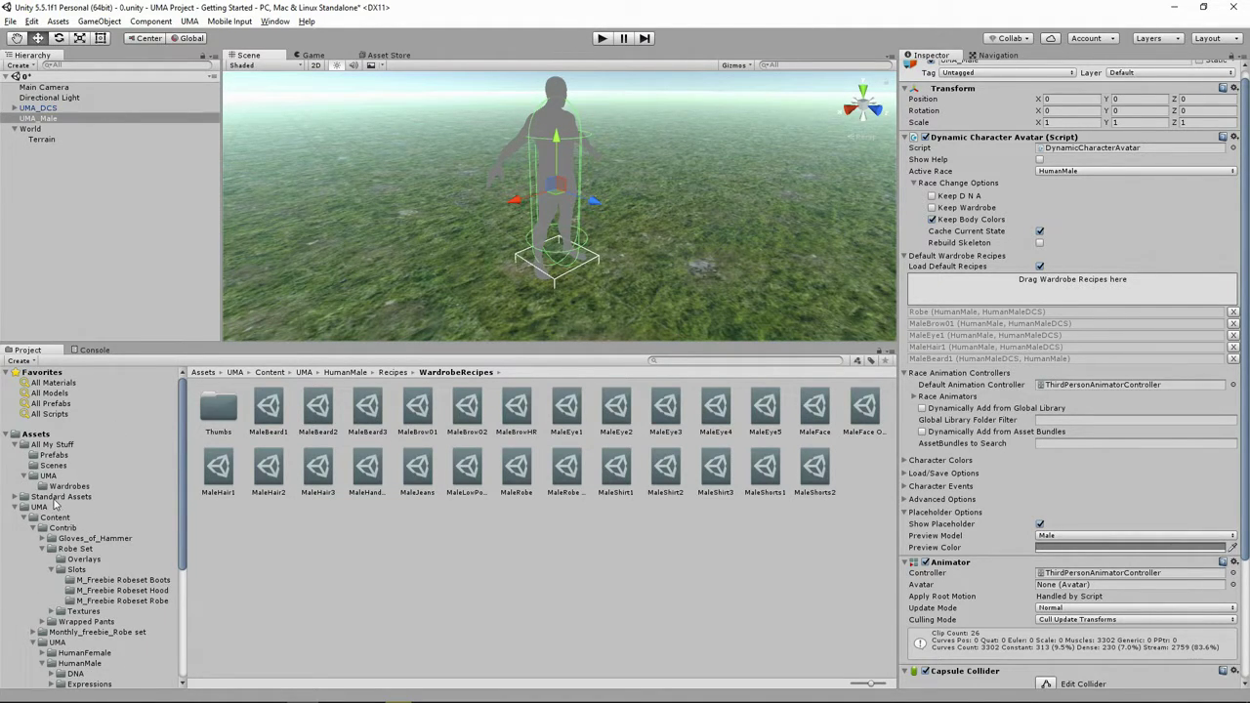
click(59, 486)
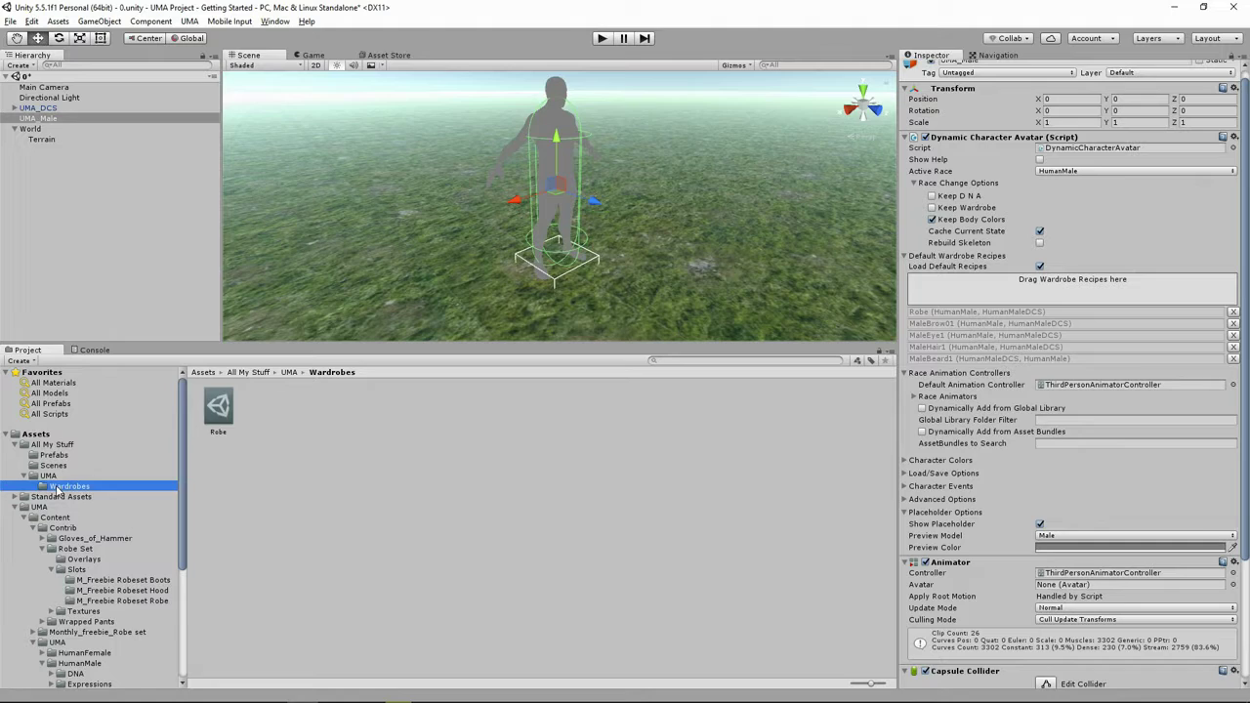
click(224, 409)
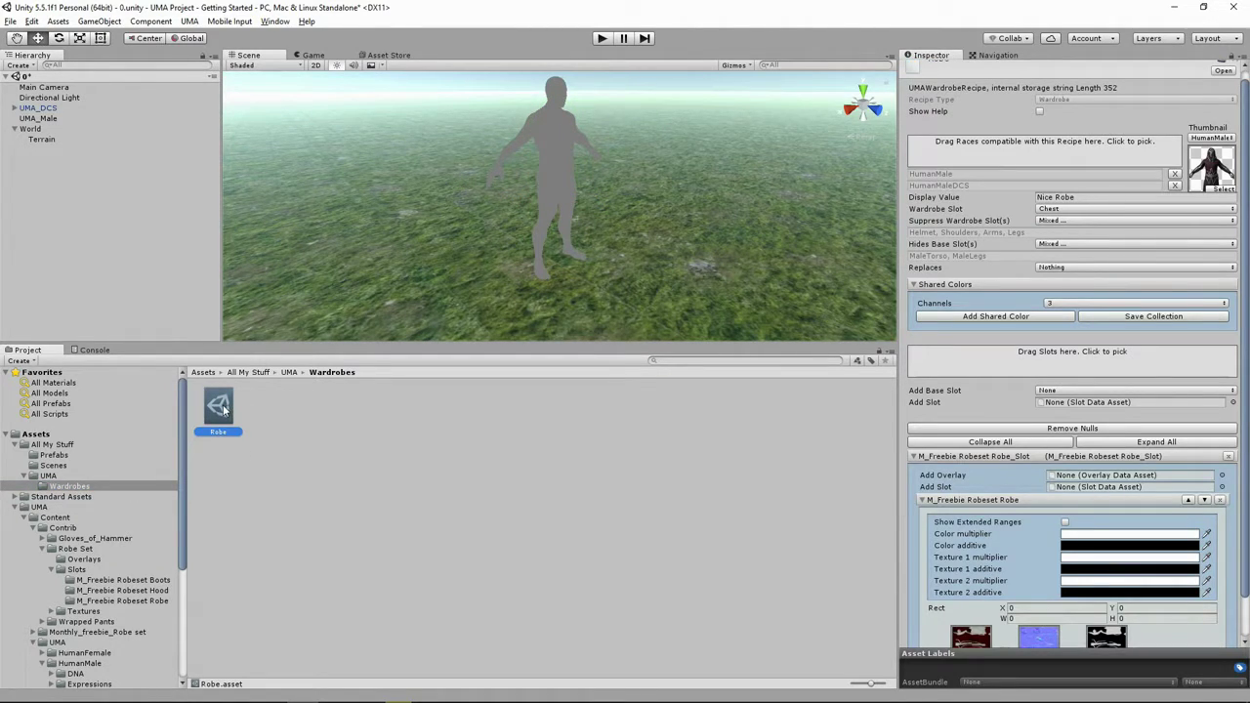
key(ctrl+d)
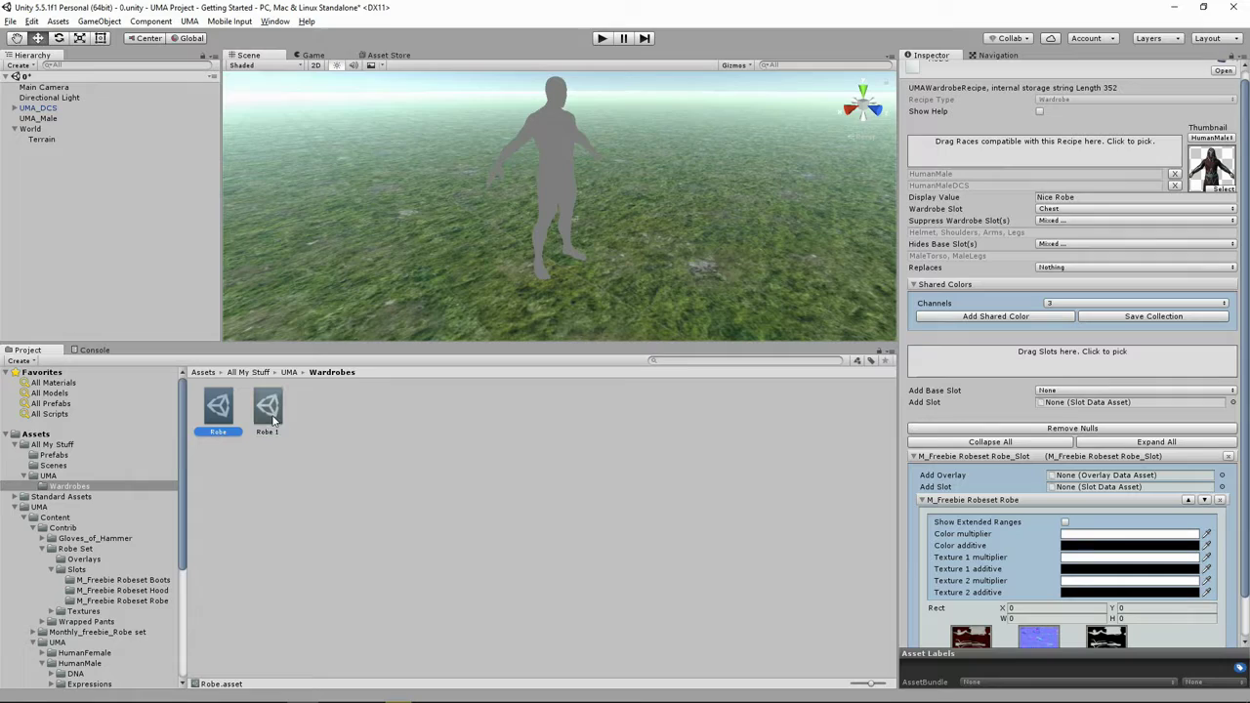
click(263, 425)
click(270, 433)
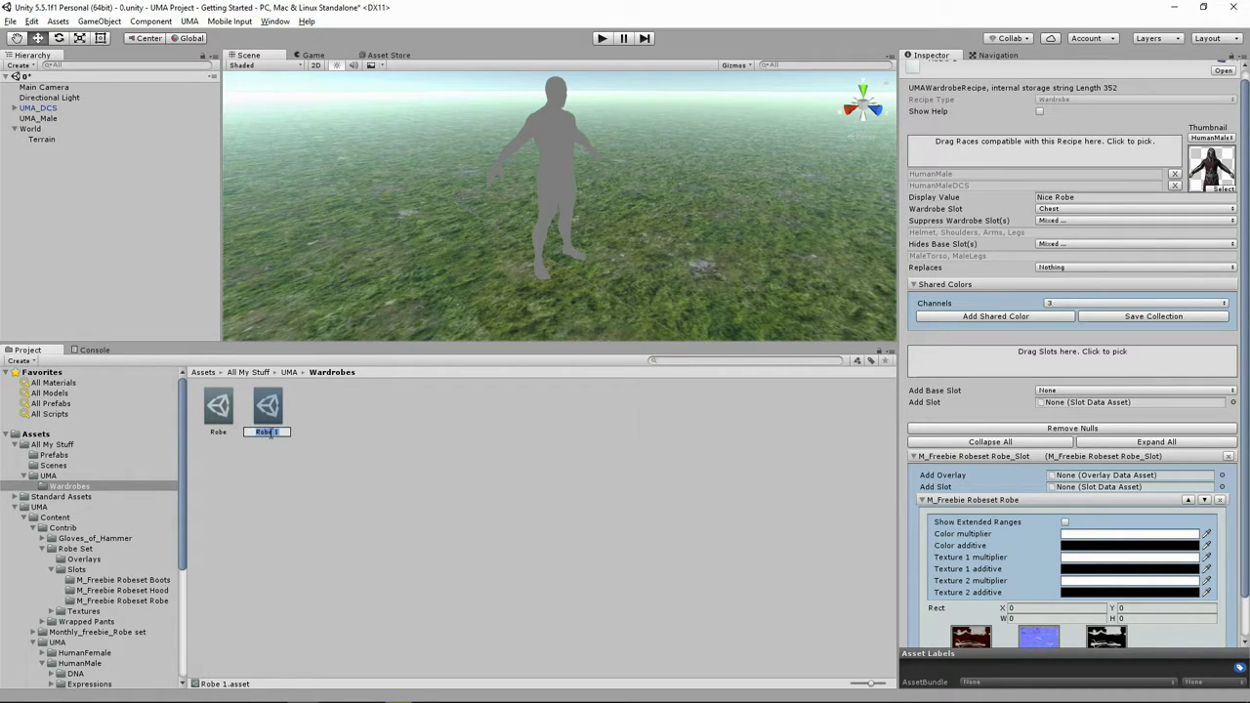
double_click(275, 431)
key(Return)
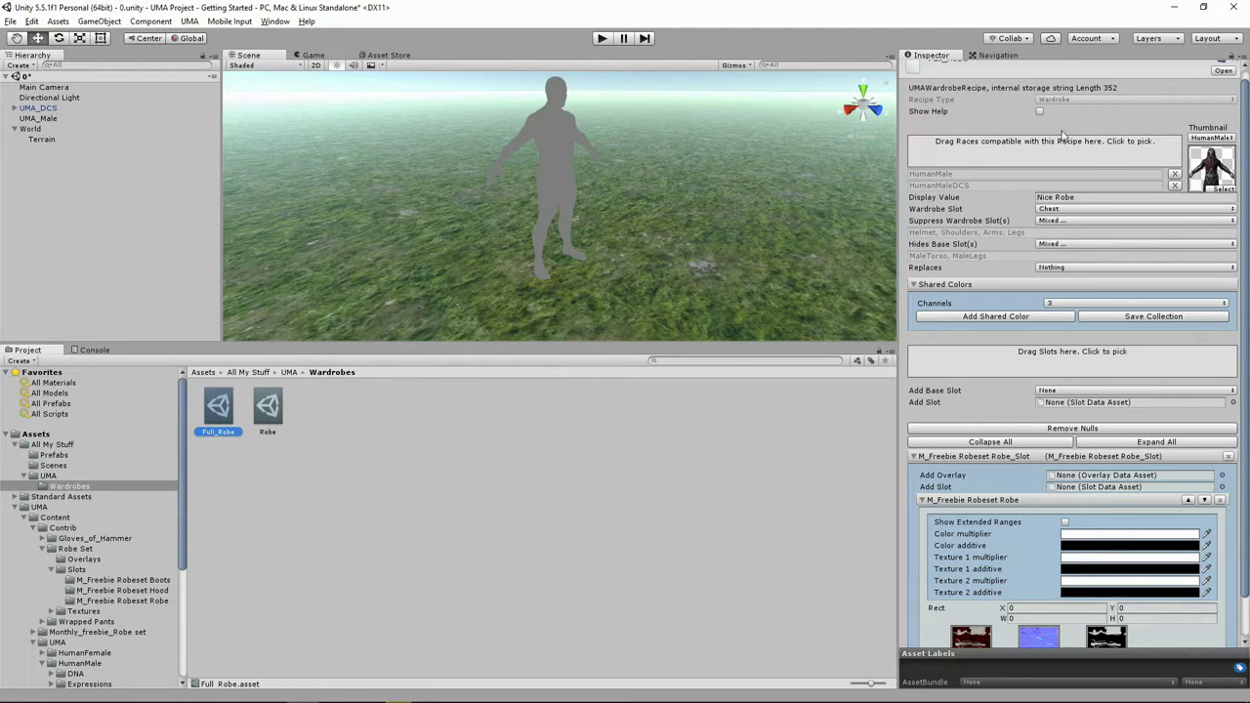
drag(1056, 198, 1024, 203)
text(Full)
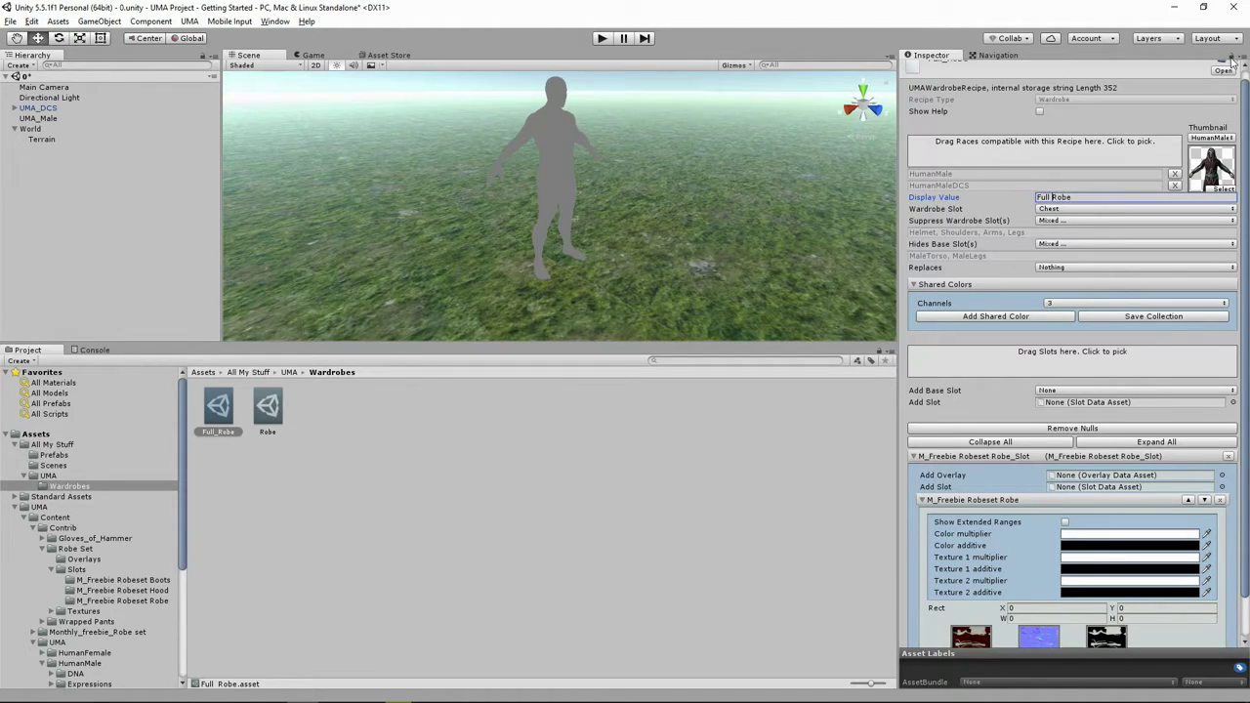
Add the M_Freebie Robeset Hood_Slot to the Full_Robe recipe.
click(127, 591)
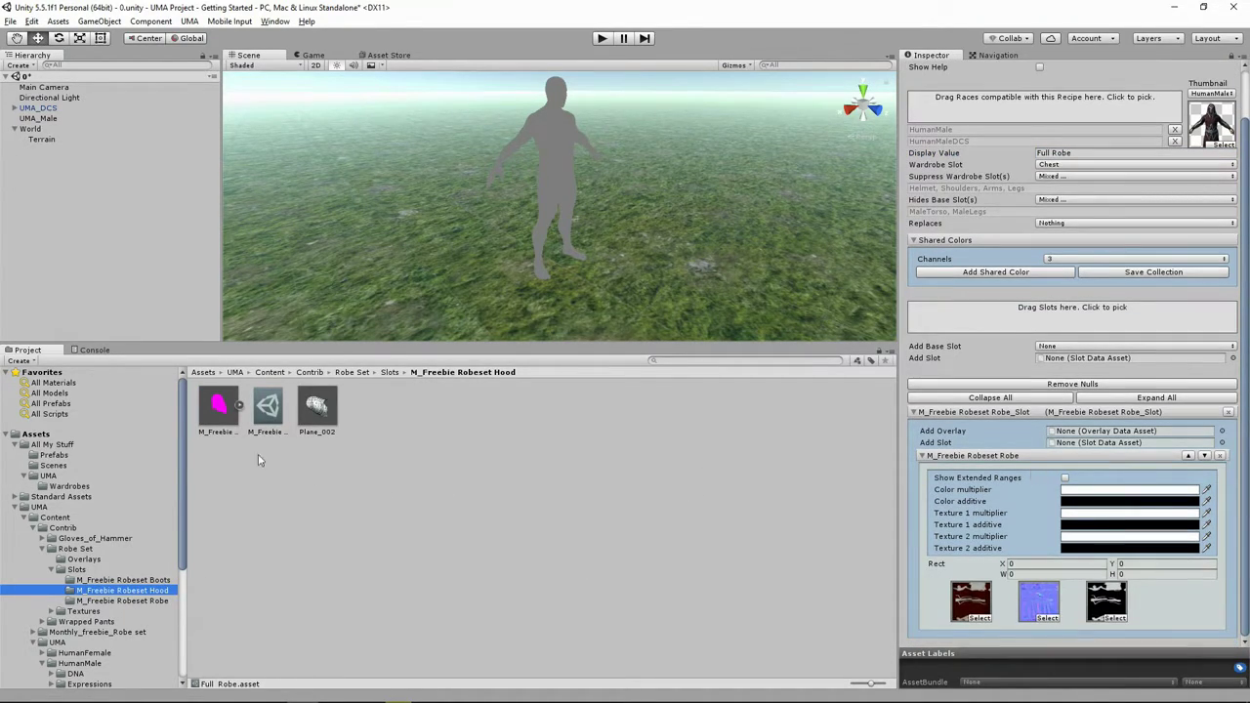
drag(272, 407, 1056, 316)
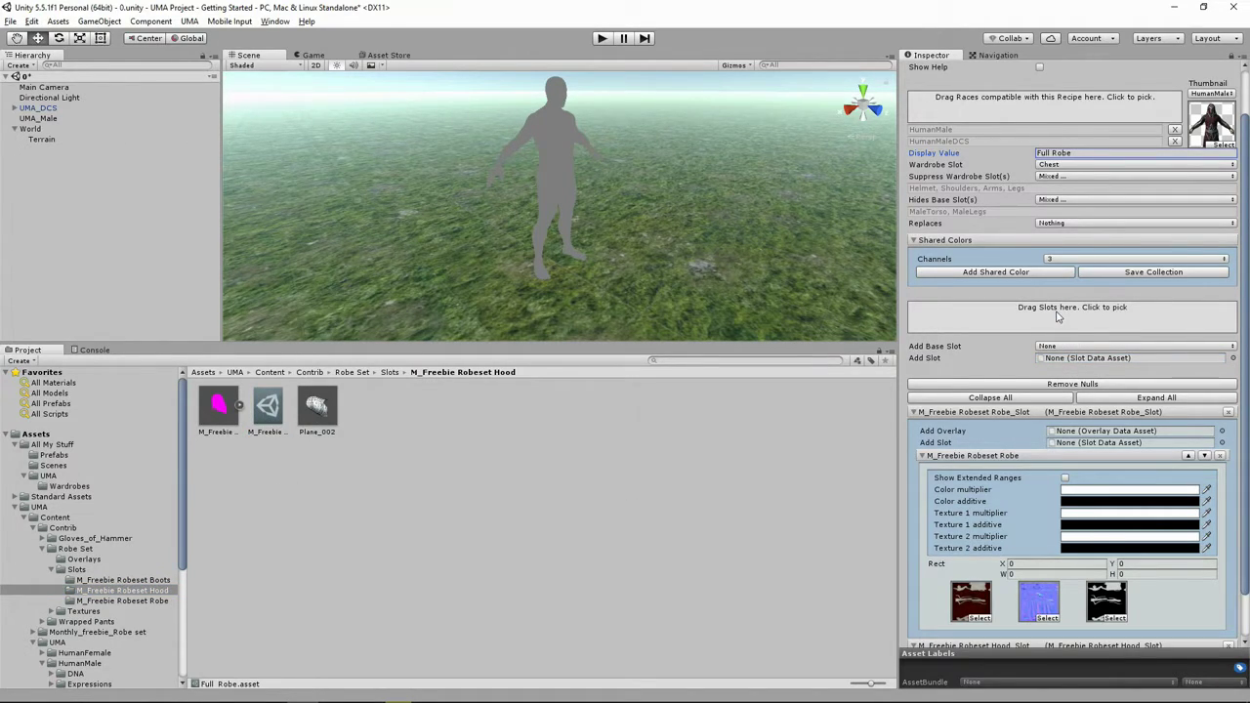
scroll(1036, 469, down, 2)
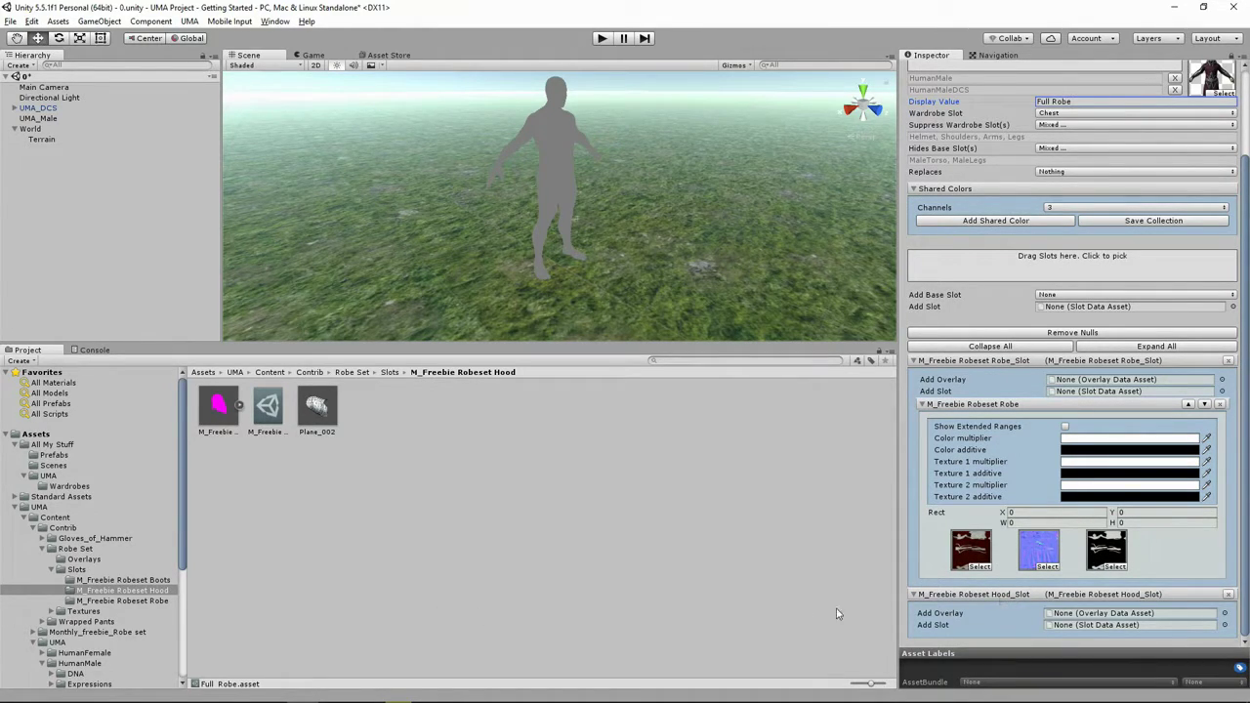
Attach the M_Freebie Robeset Hood overlay from Robe Set Overlays to the Hood_Slot.
click(80, 559)
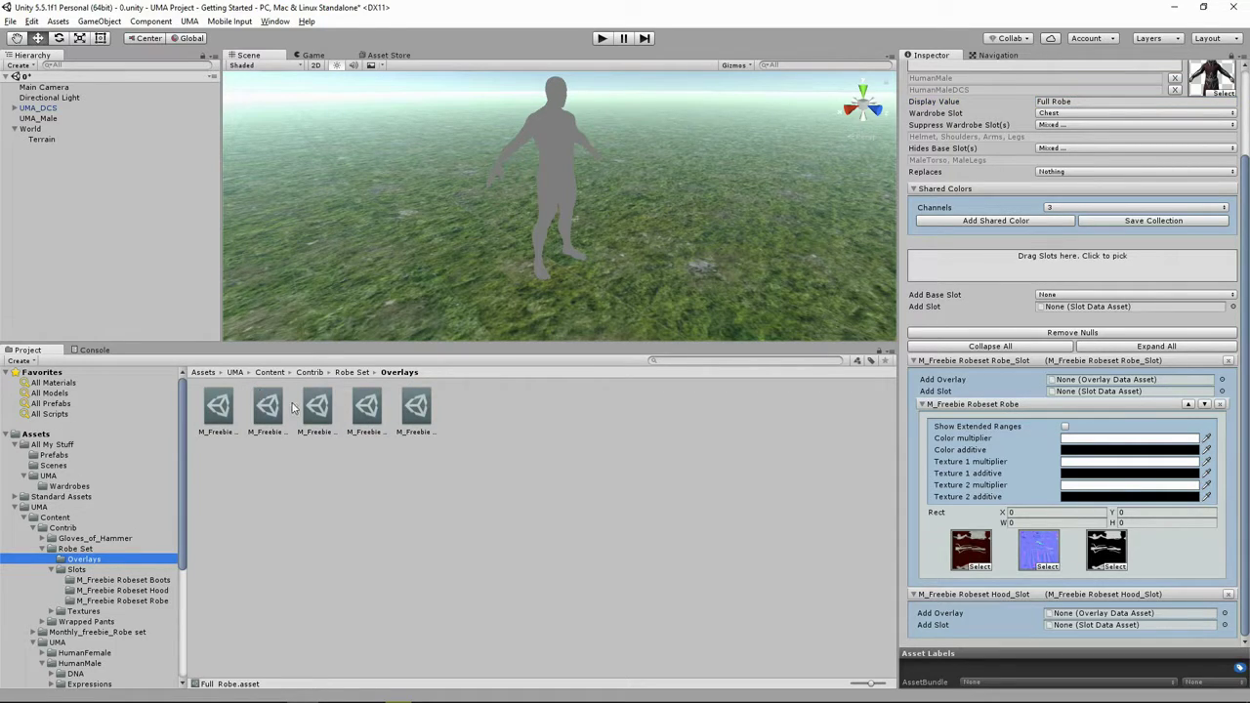
click(379, 410)
click(317, 405)
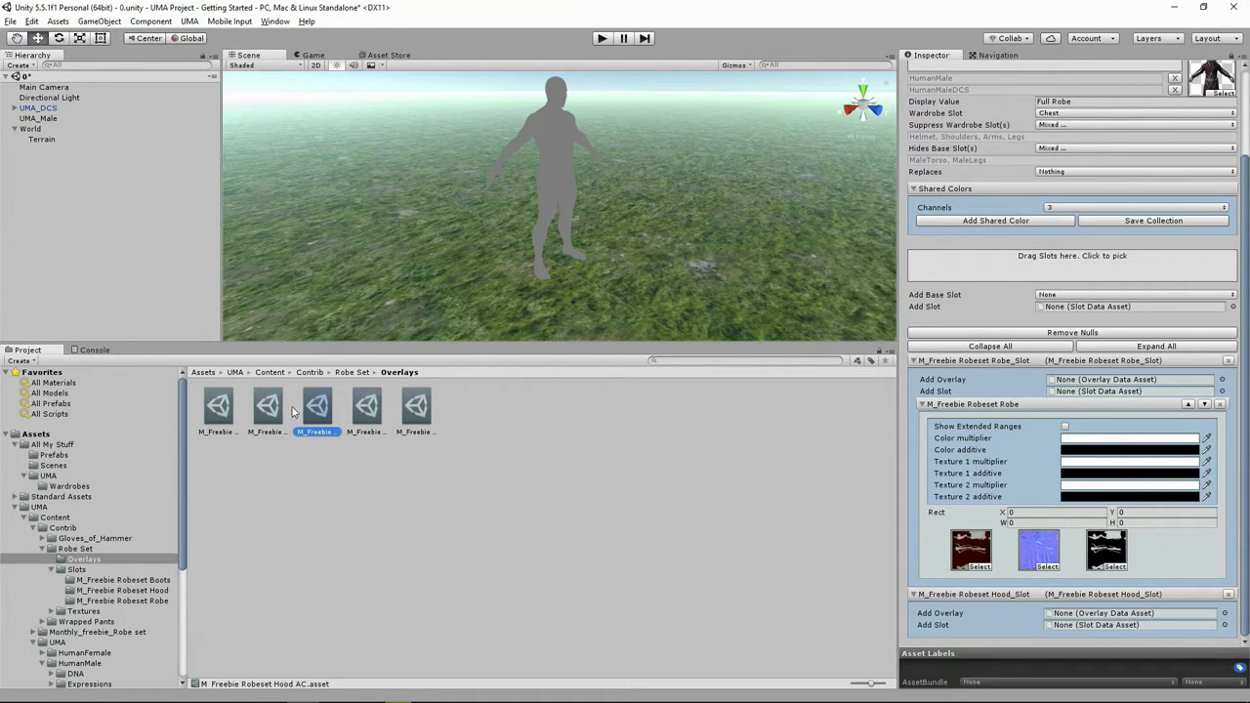
click(270, 418)
drag(269, 408, 1081, 613)
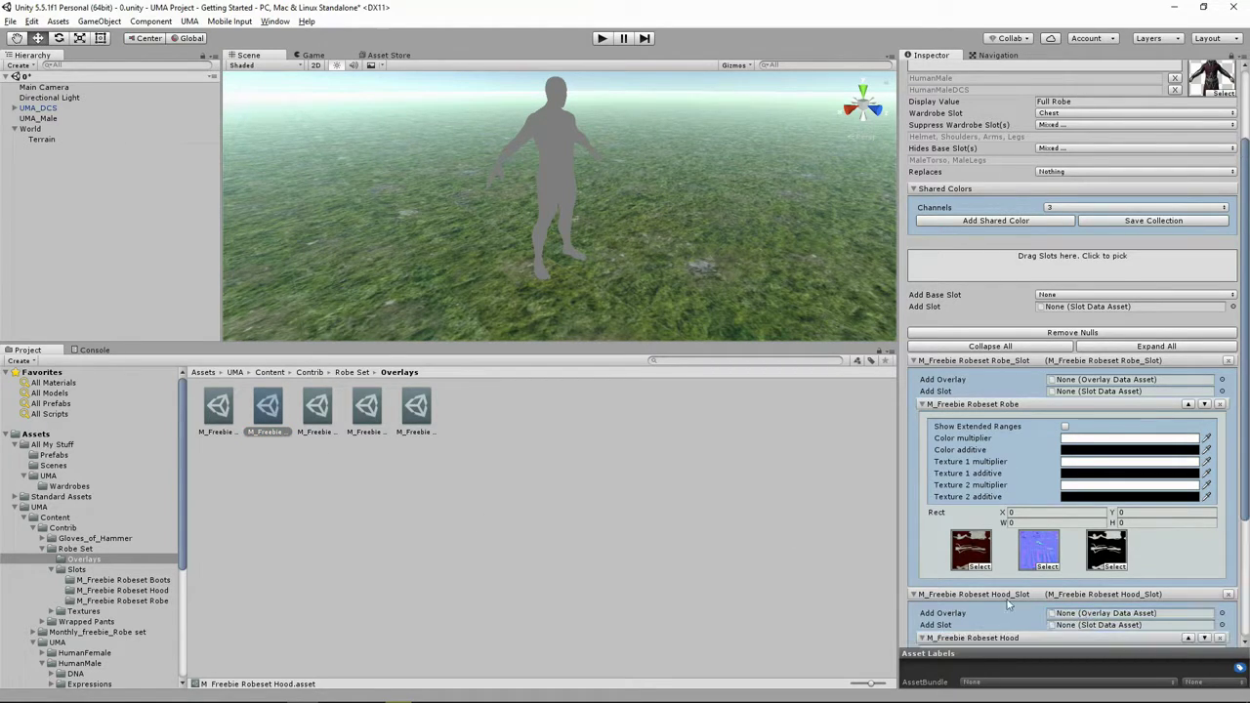
scroll(1000, 571, down, 5)
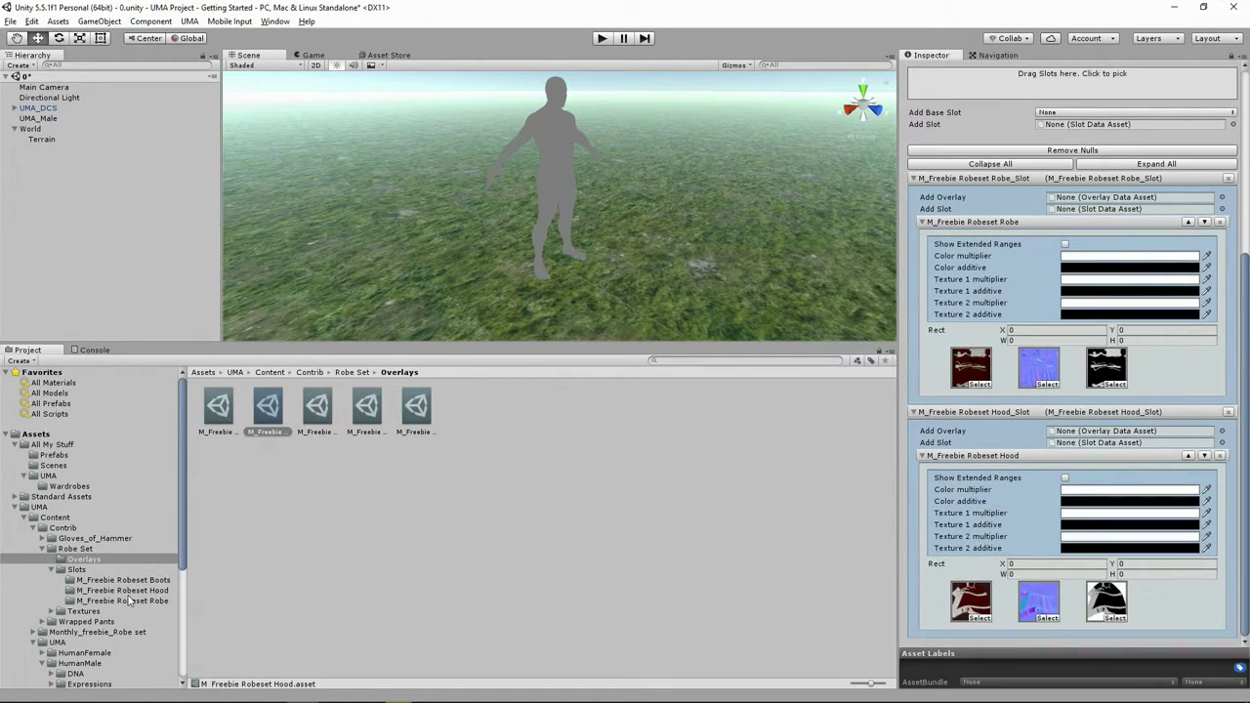
Add the M_Freebie Robeset Boots slot to Full_Robe and give it the Robeset Boots overlay.
click(110, 580)
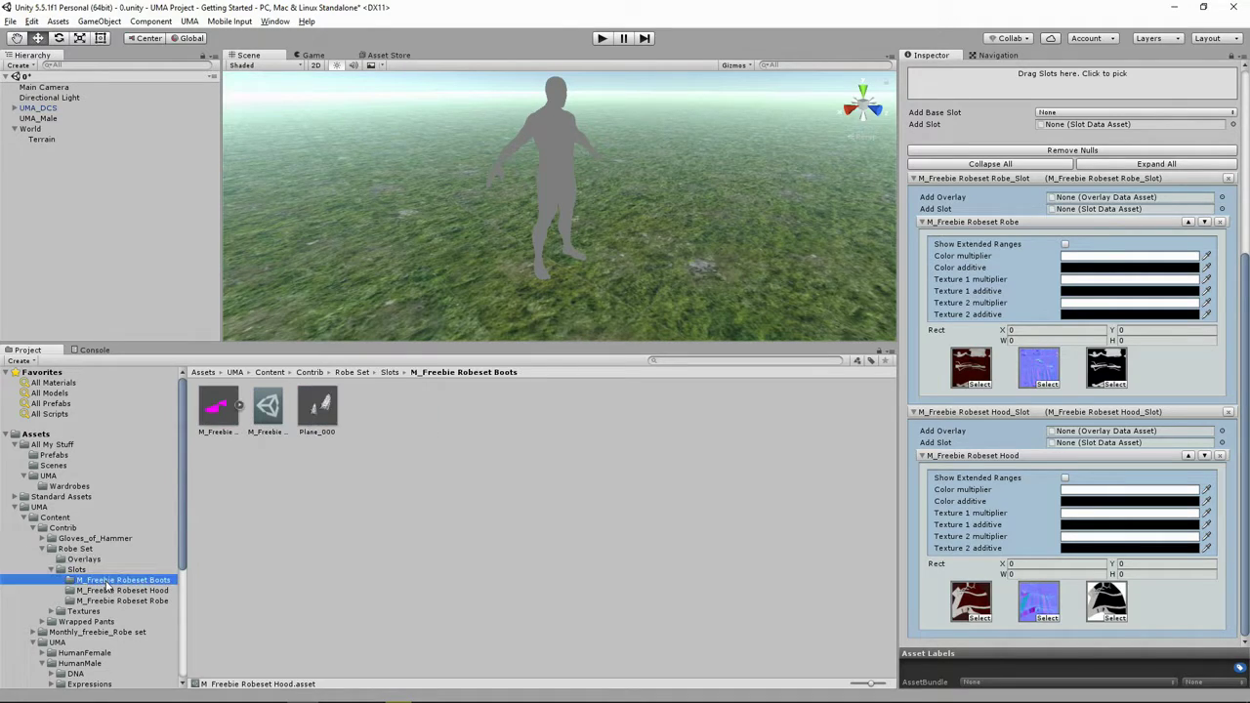
drag(268, 403, 1036, 83)
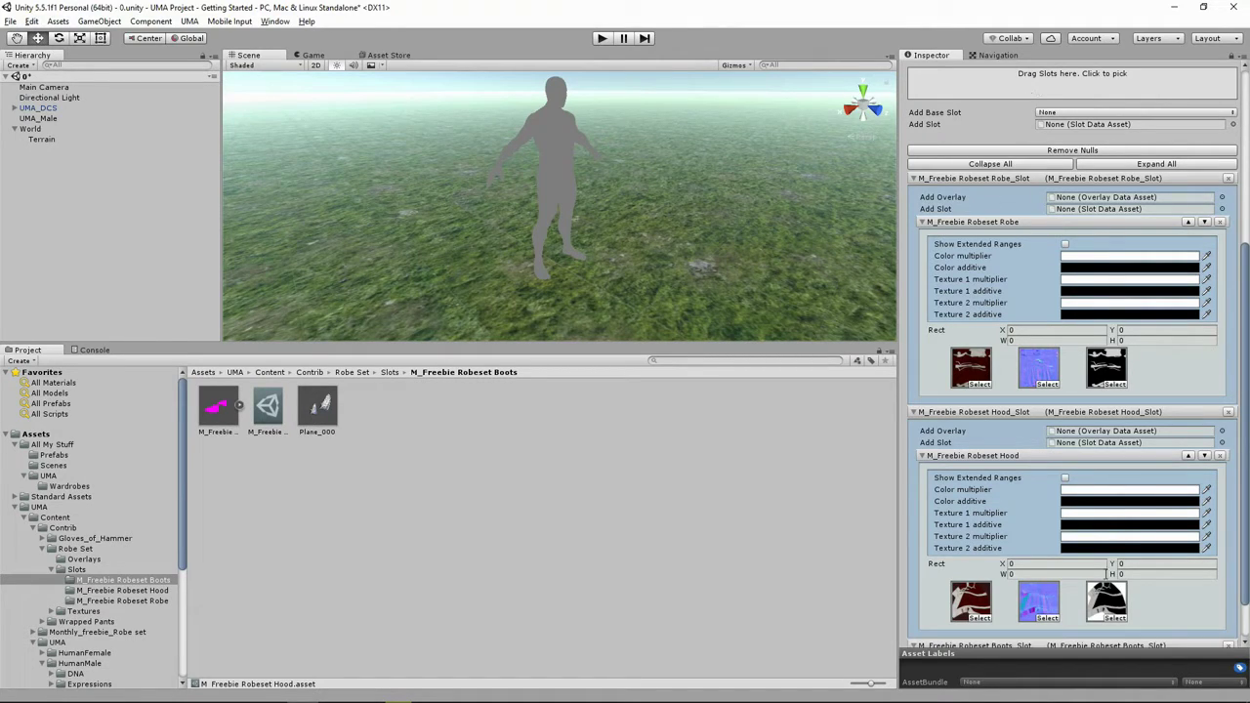
scroll(1106, 574, down, 2)
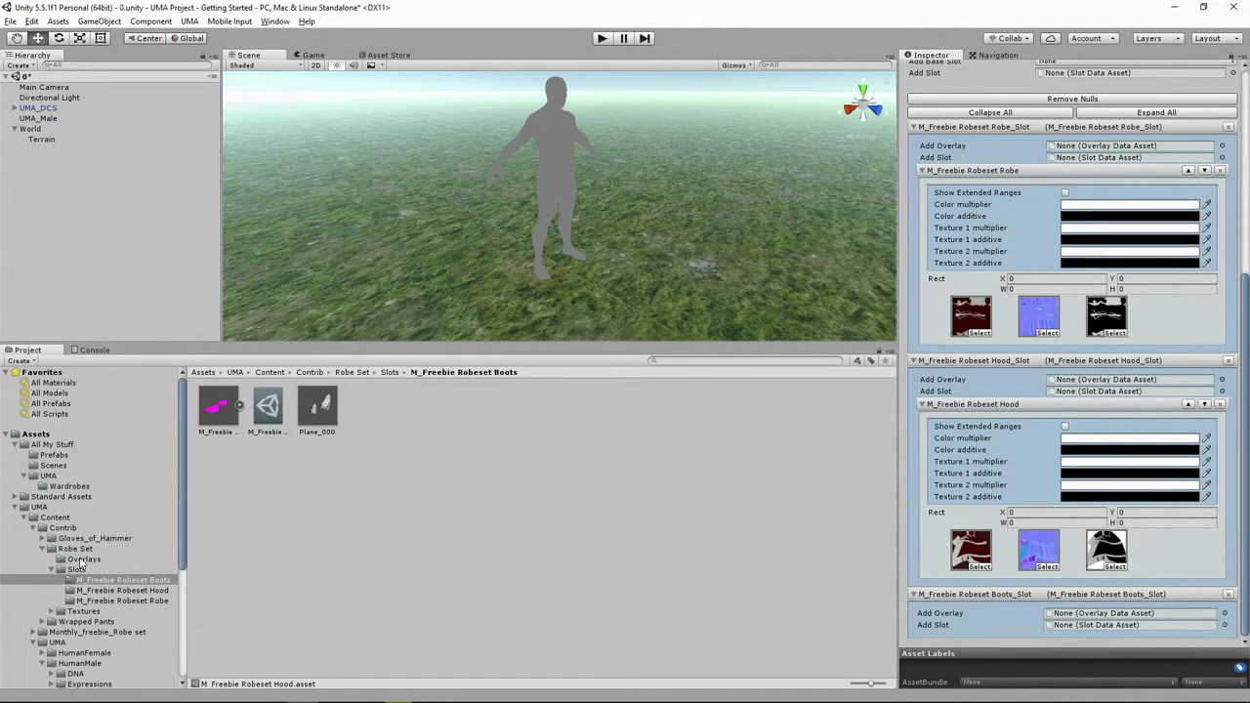
click(82, 560)
click(214, 416)
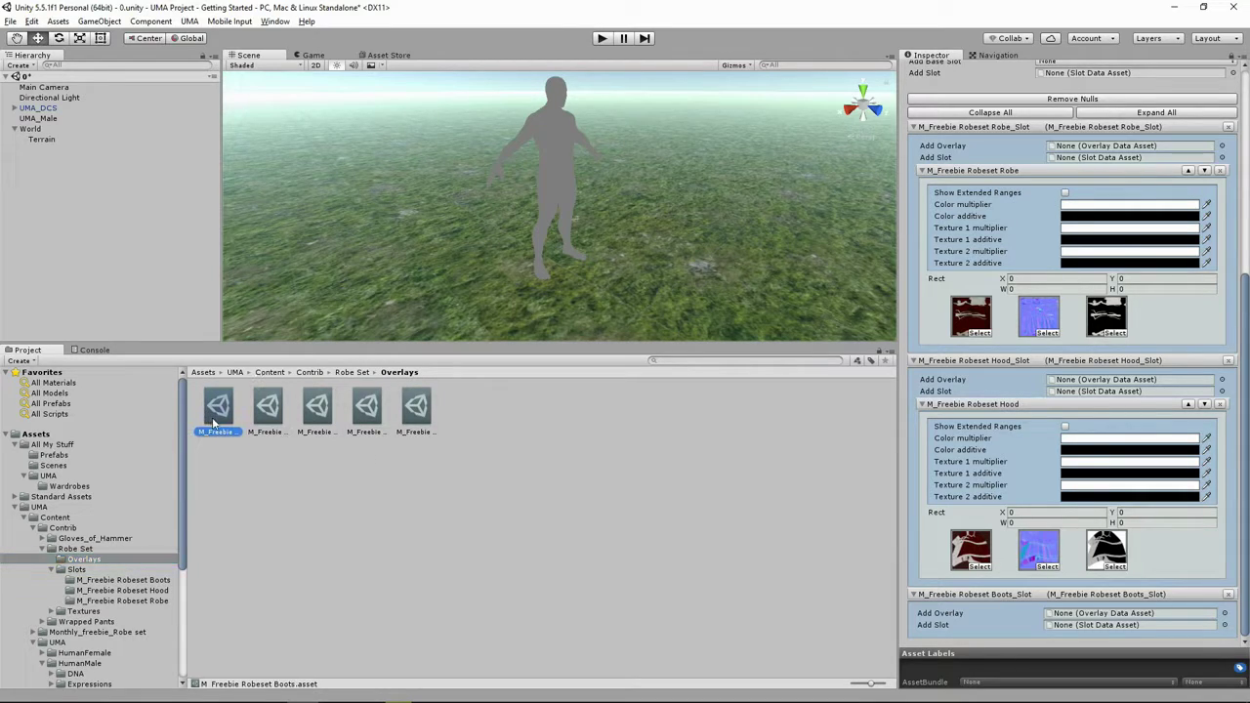
drag(215, 407, 1110, 619)
Suppress the Feet wardrobe slot and hide the MaleFeet base slot in Full_Robe.
scroll(1069, 600, down, 3)
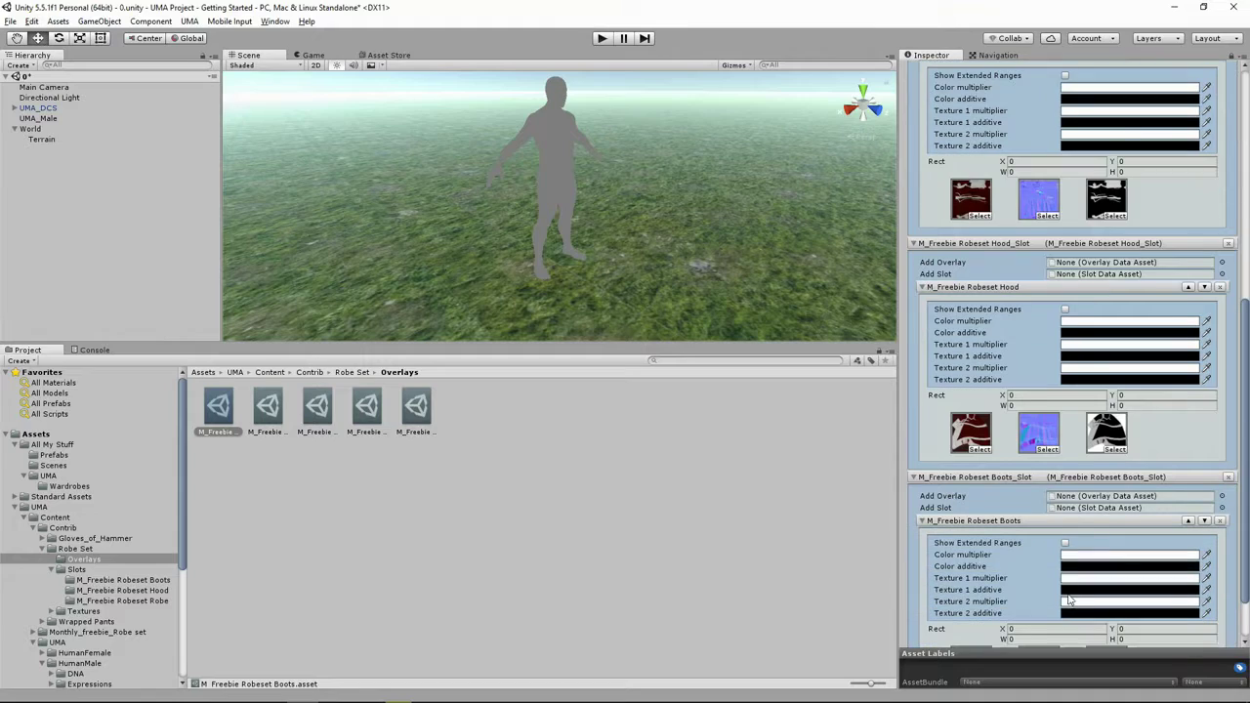
scroll(1044, 596, down, 1)
scroll(1055, 515, up, 3)
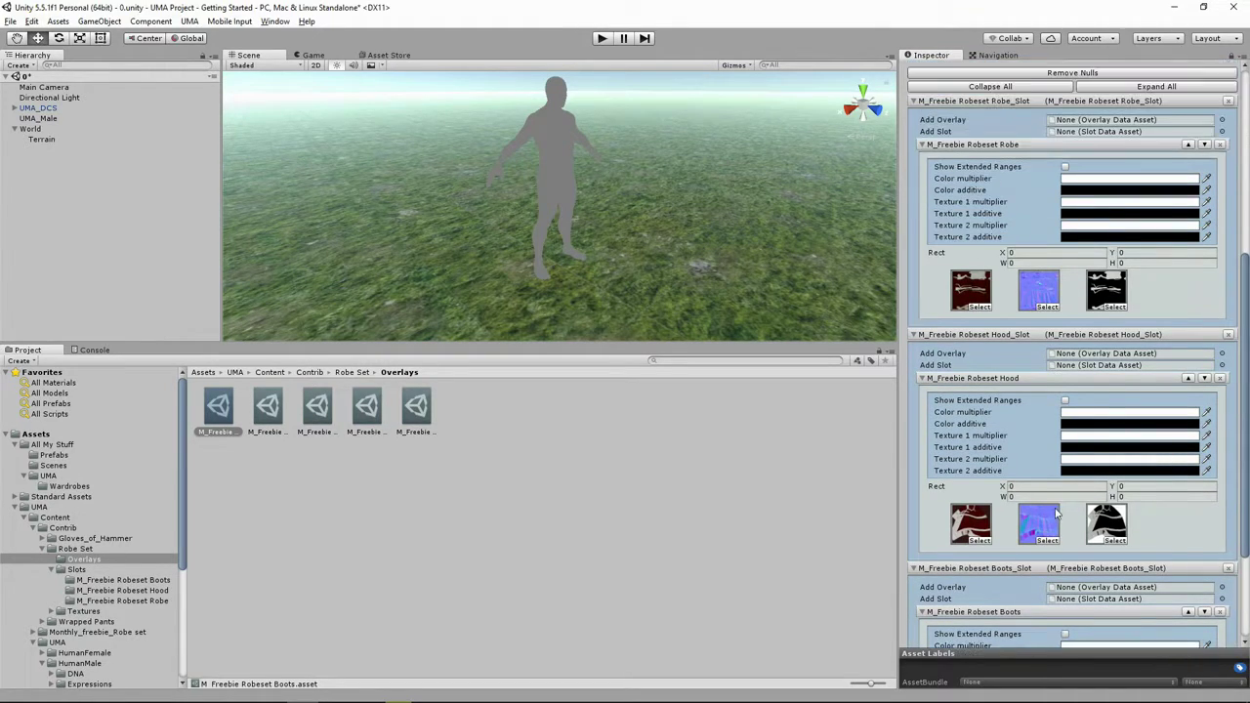
scroll(1031, 427, up, 6)
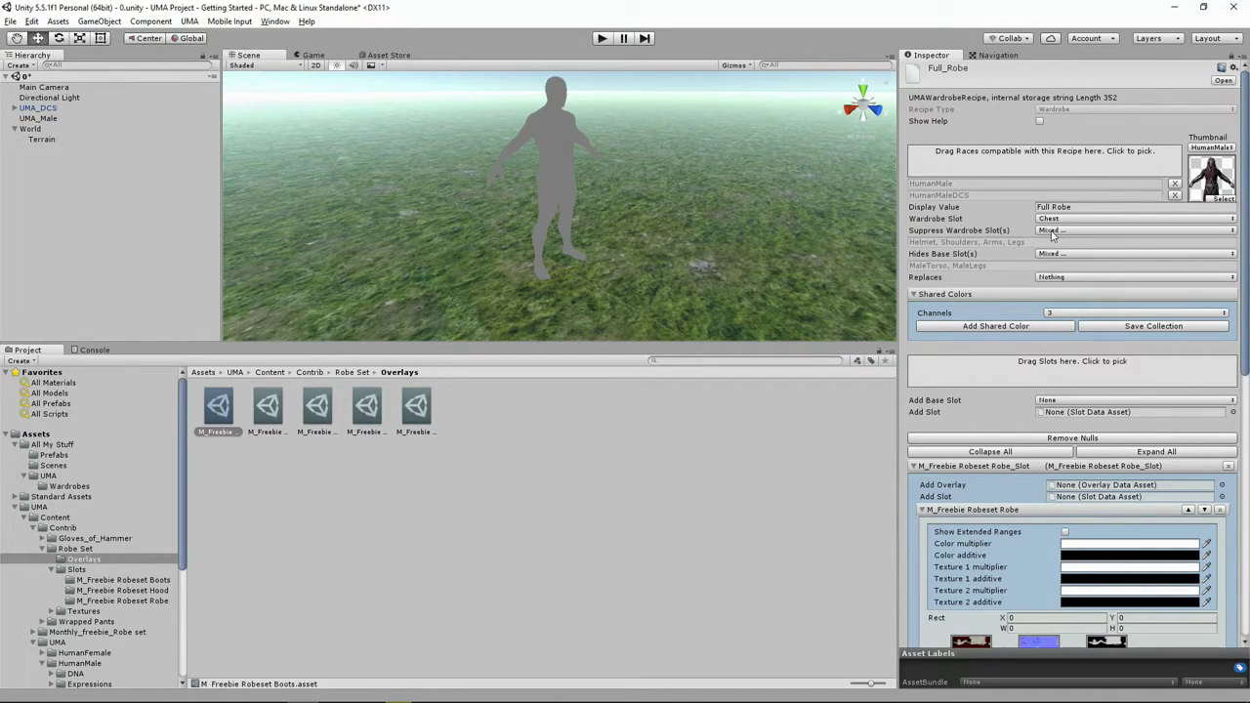
click(1053, 231)
click(1074, 561)
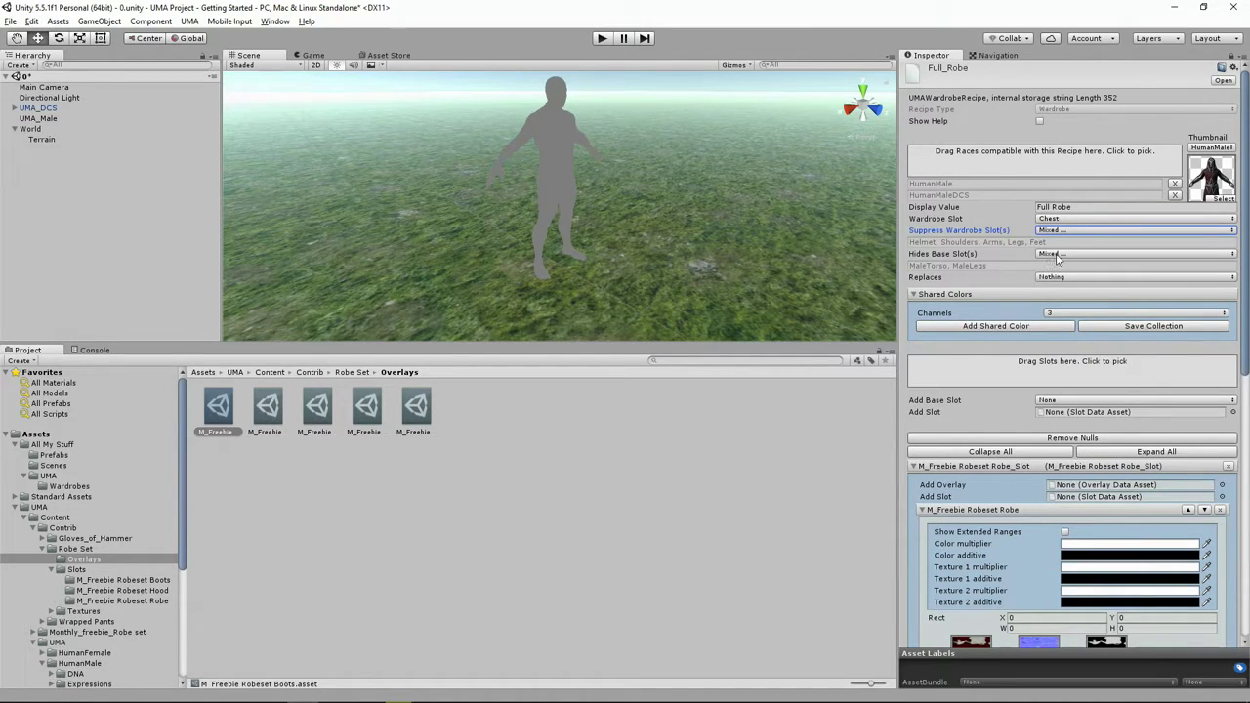
click(1056, 255)
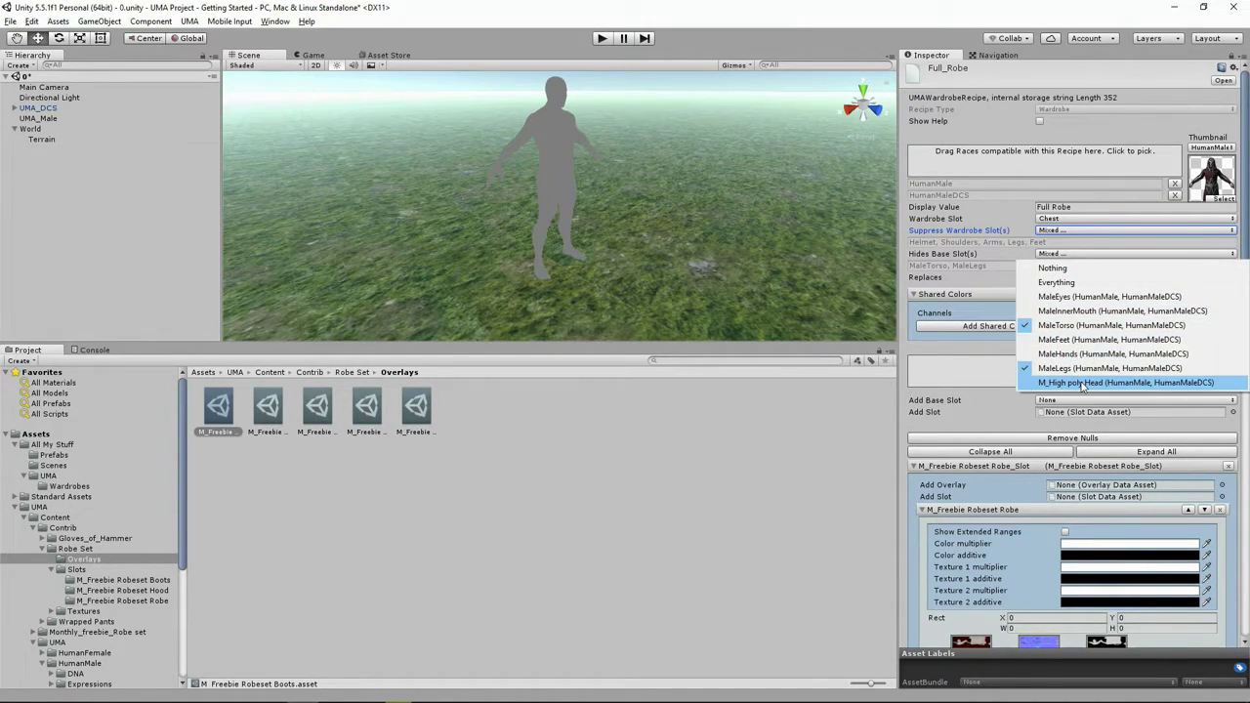
click(1063, 340)
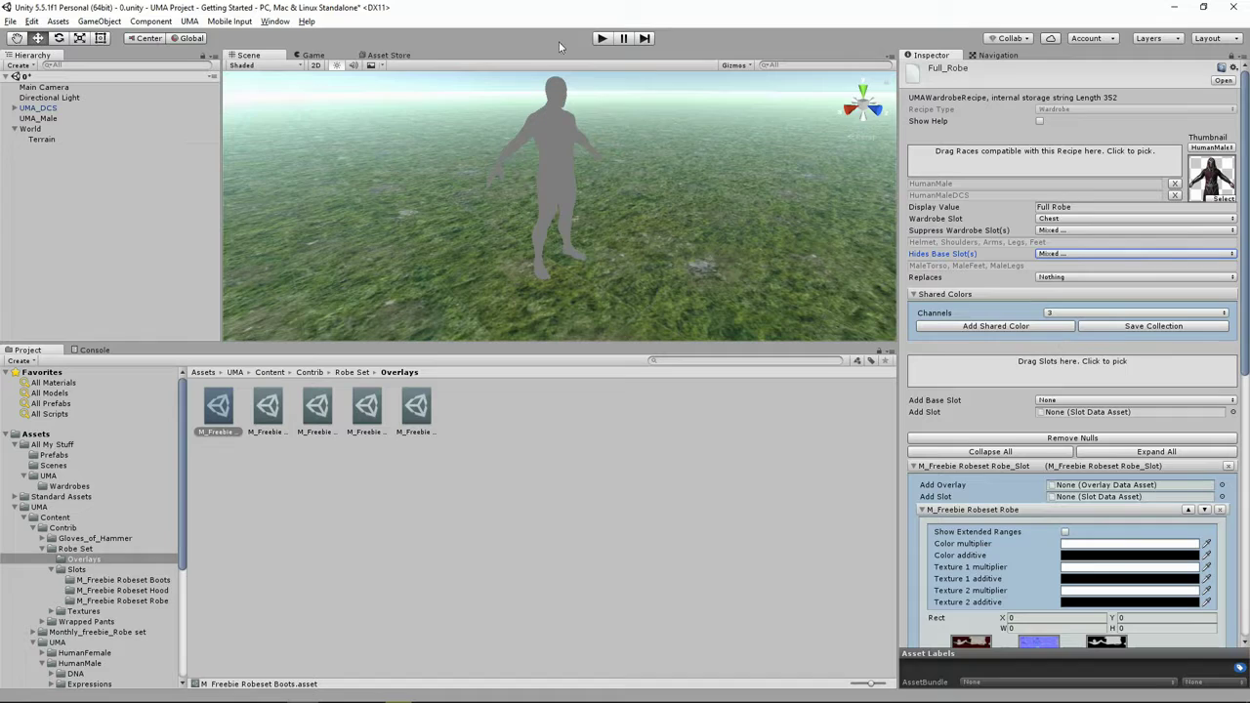
Run the game to test the robed character, then stop play mode.
click(601, 41)
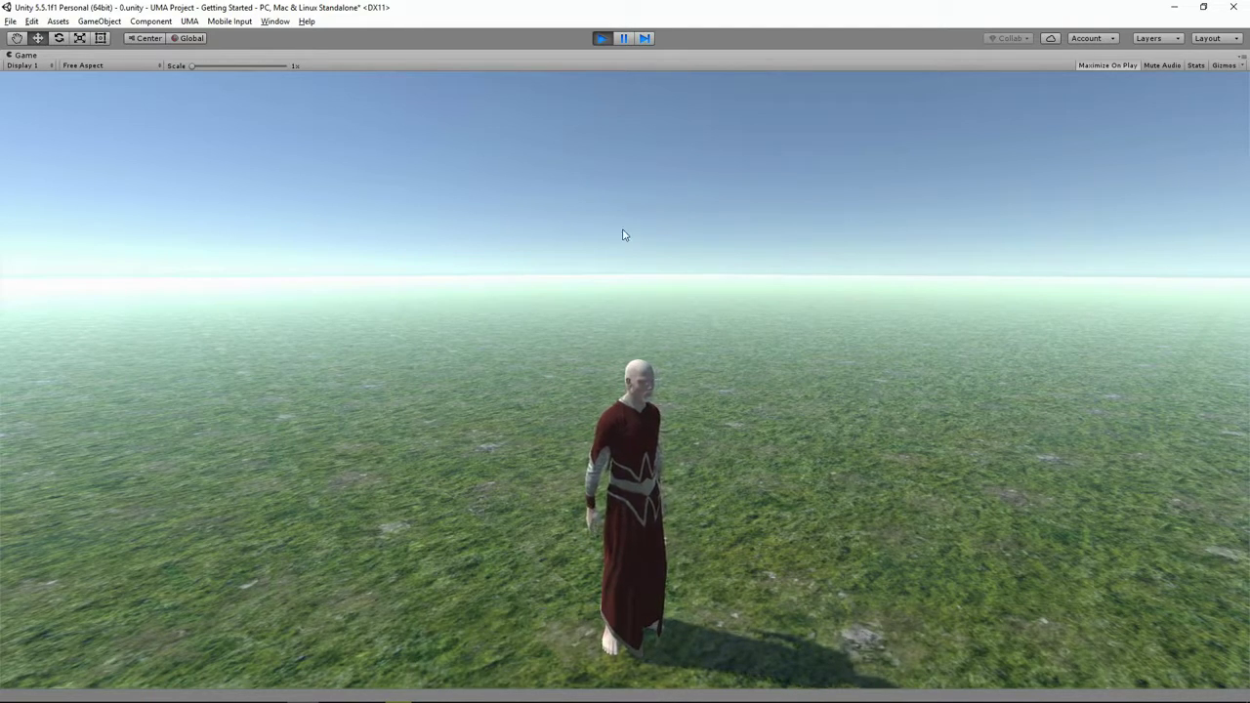
click(600, 39)
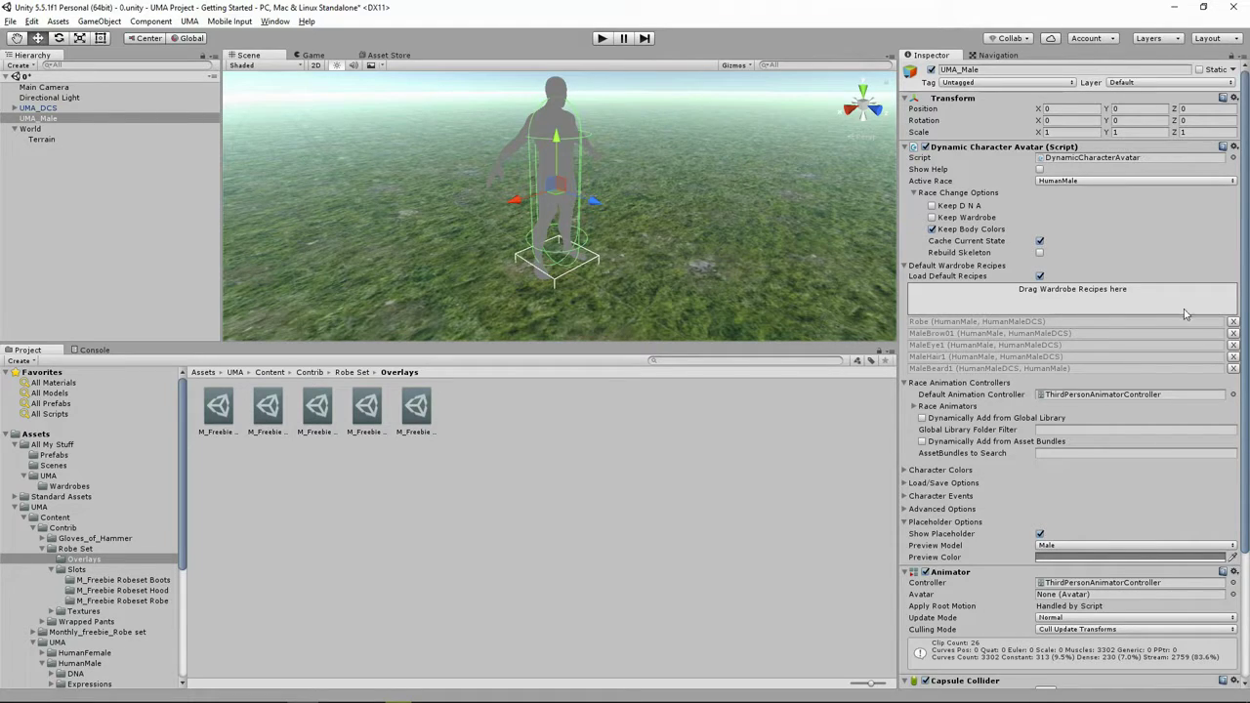
Swap Robe for Full_Robe in UMA_Male's default wardrobe, then open UMA Global Library from the warning.
click(1234, 322)
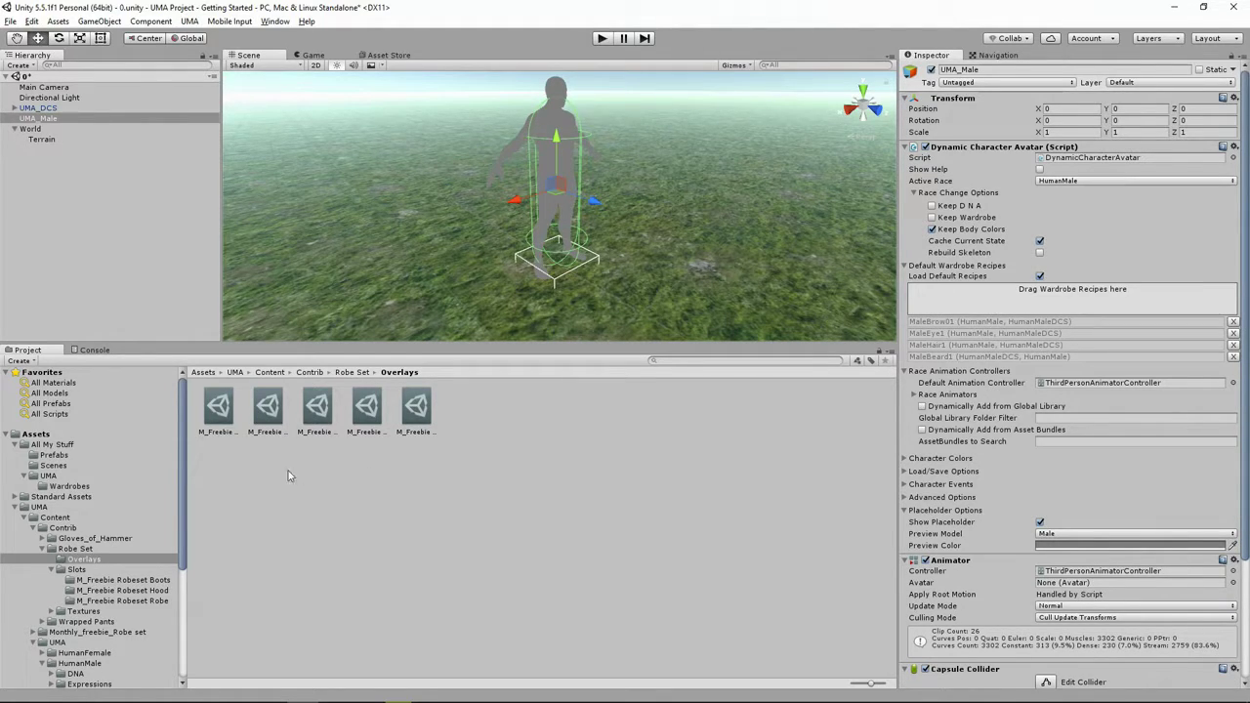
click(67, 487)
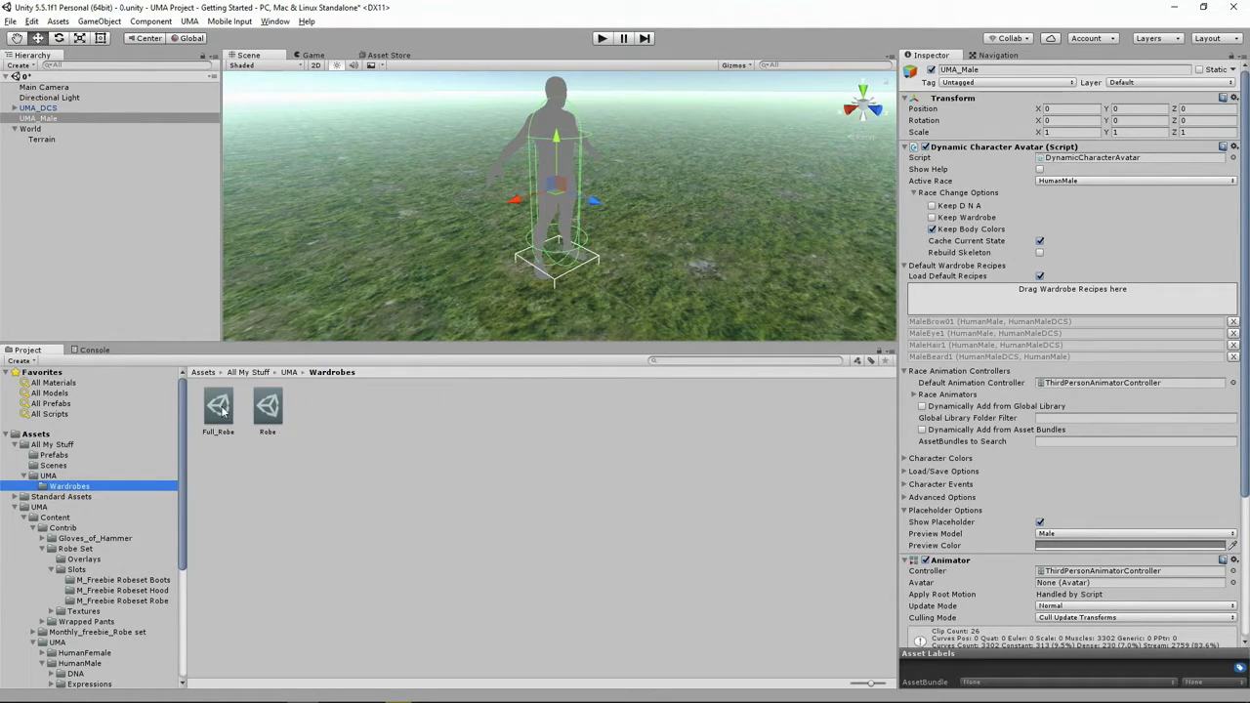
drag(221, 411, 1128, 299)
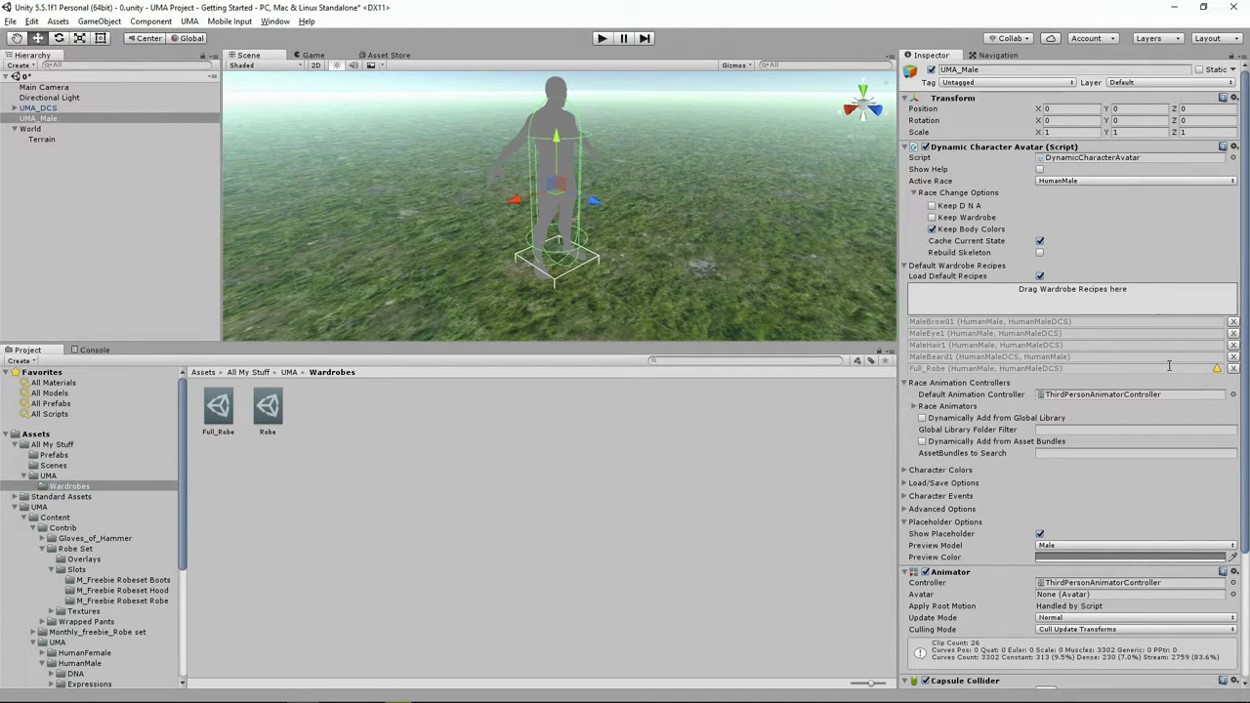
mouse_move(1217, 370)
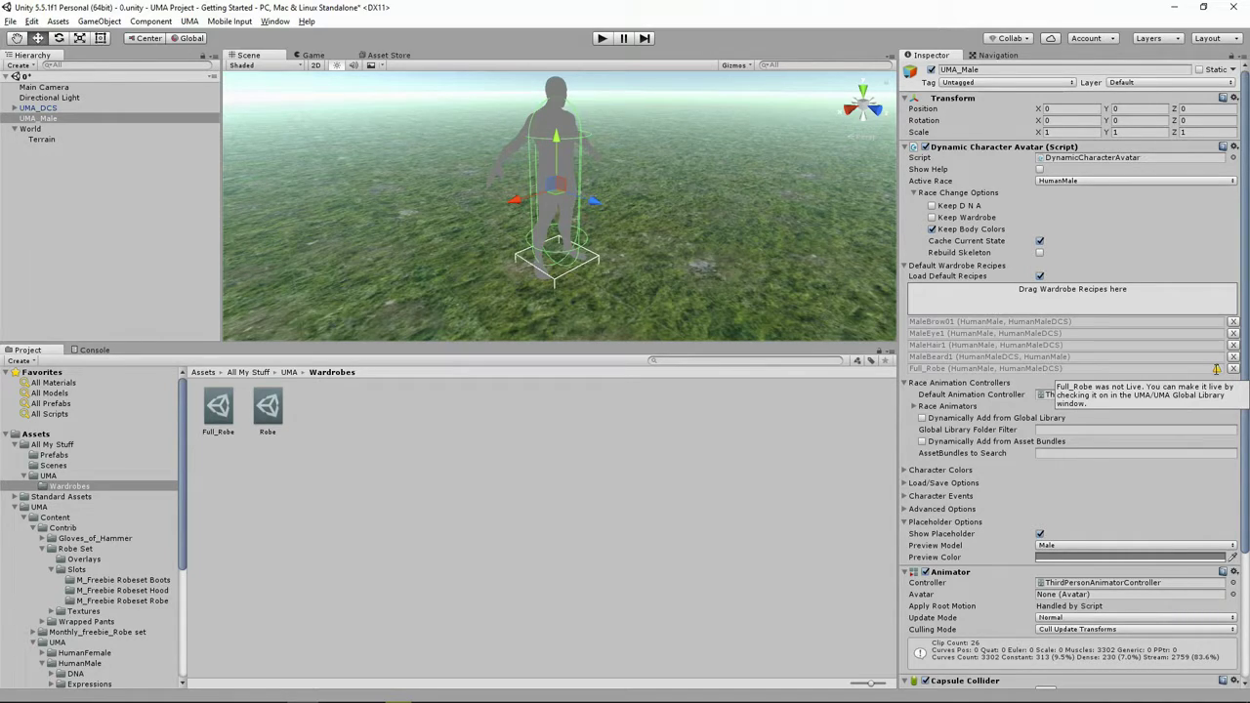
click(1217, 370)
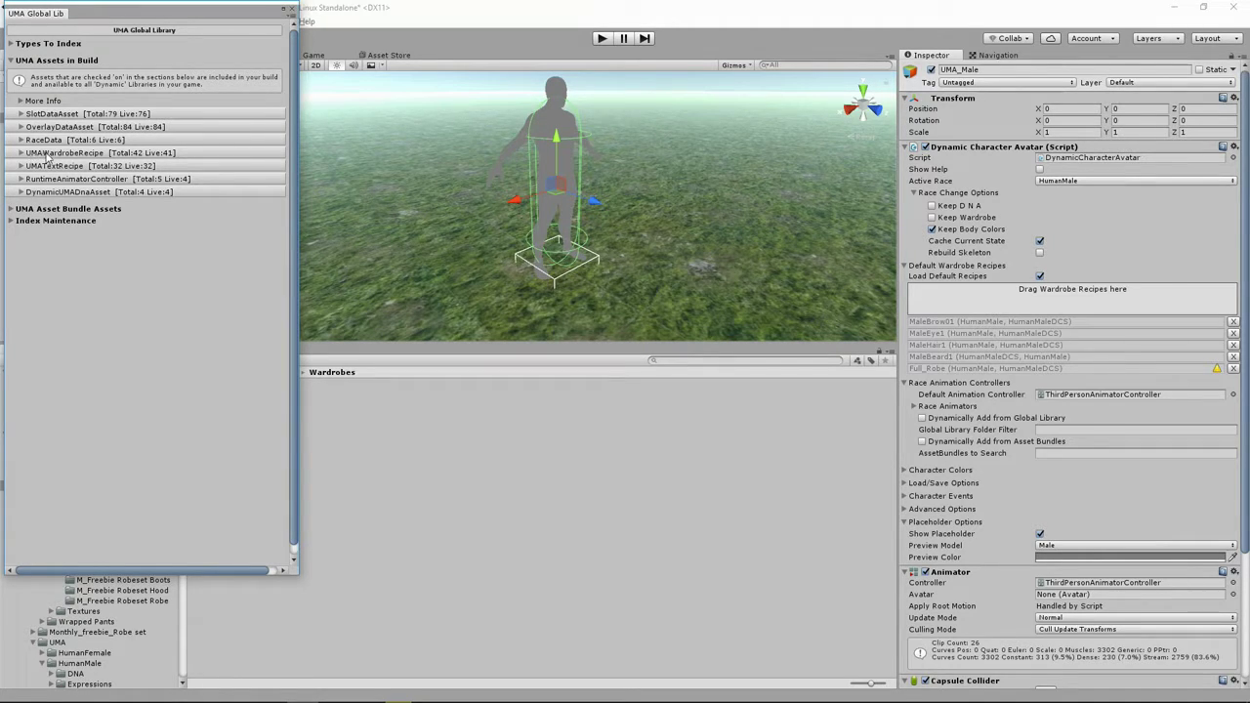
Mark Full_Robe live under UMAWardrobeRecipe, review the overlay and slot asset lists, then close the library.
click(22, 155)
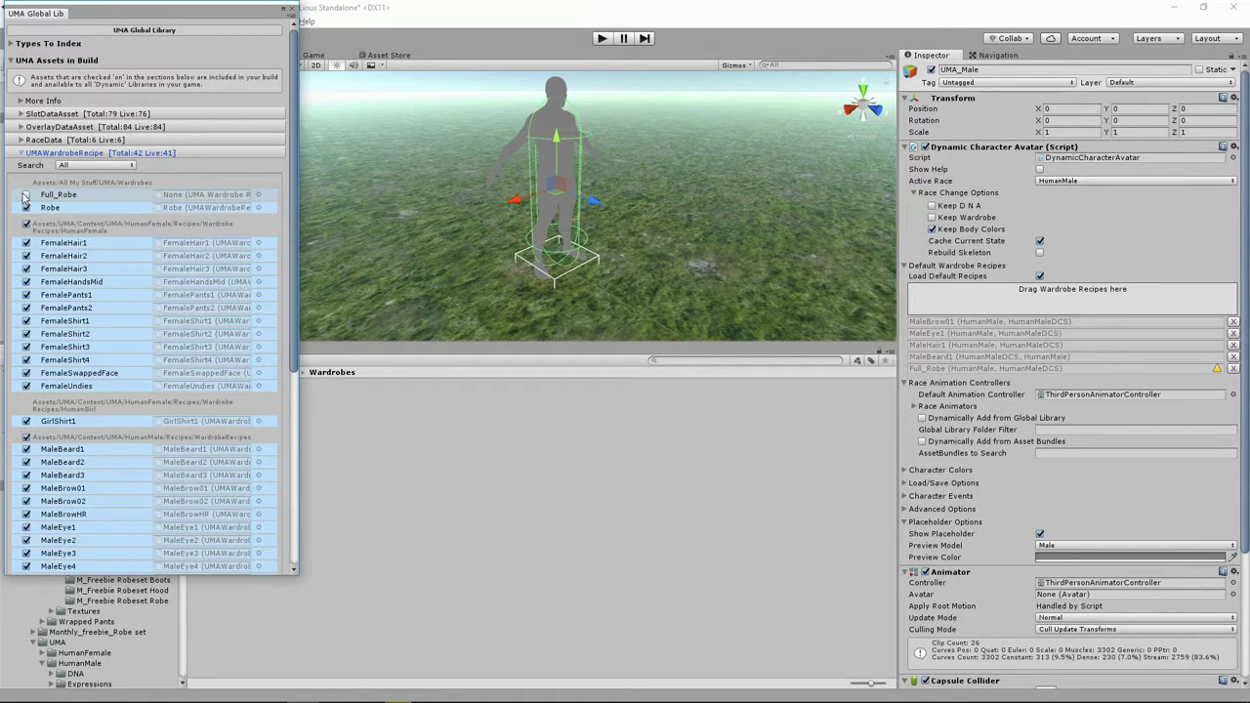
click(26, 195)
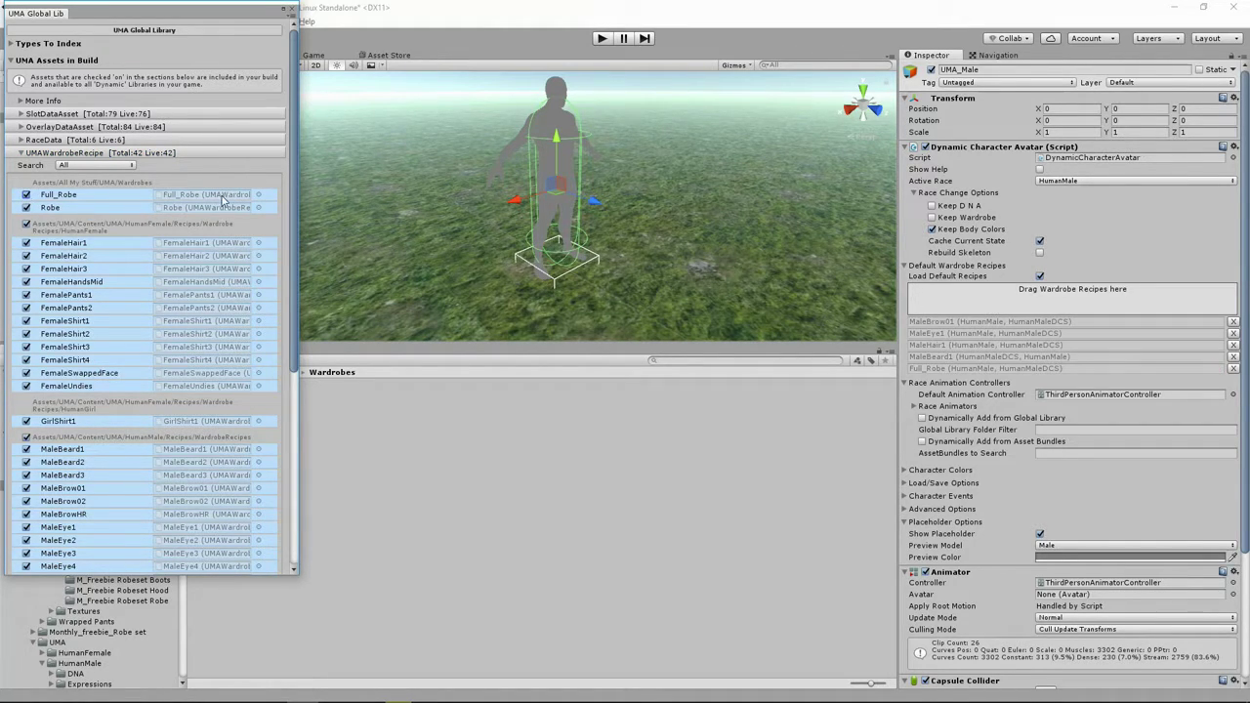
scroll(190, 327, down, 8)
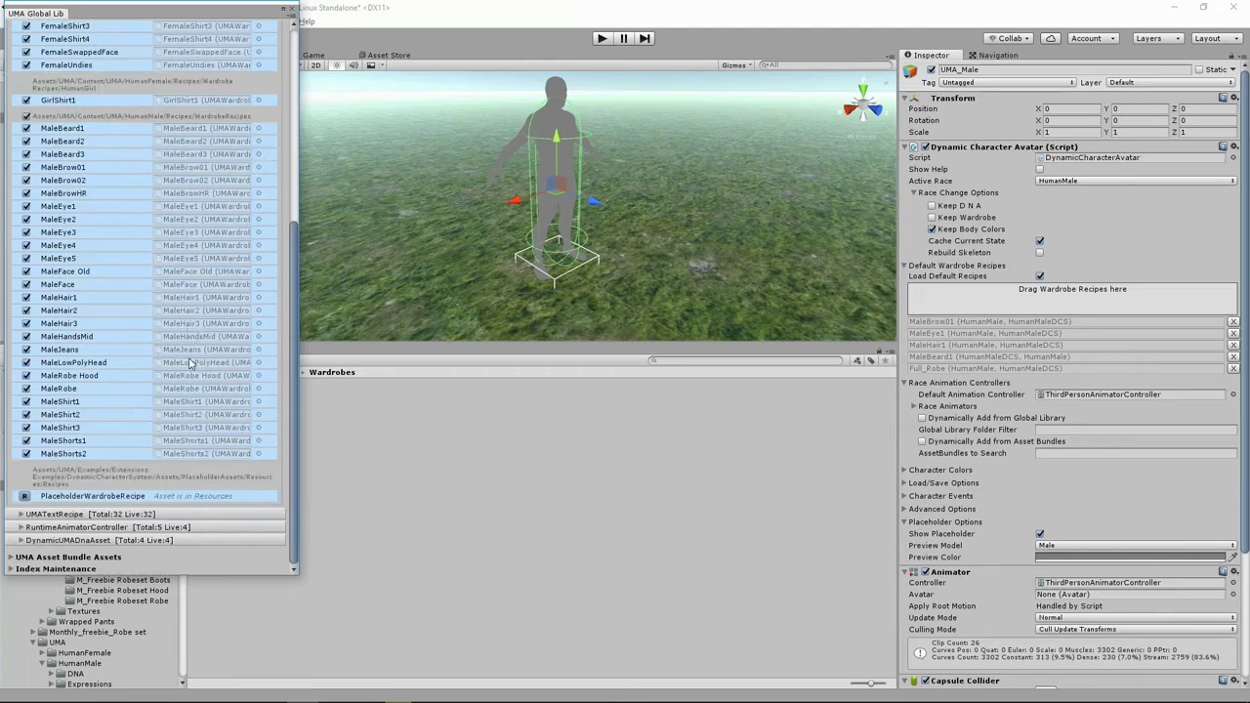
scroll(191, 359, up, 8)
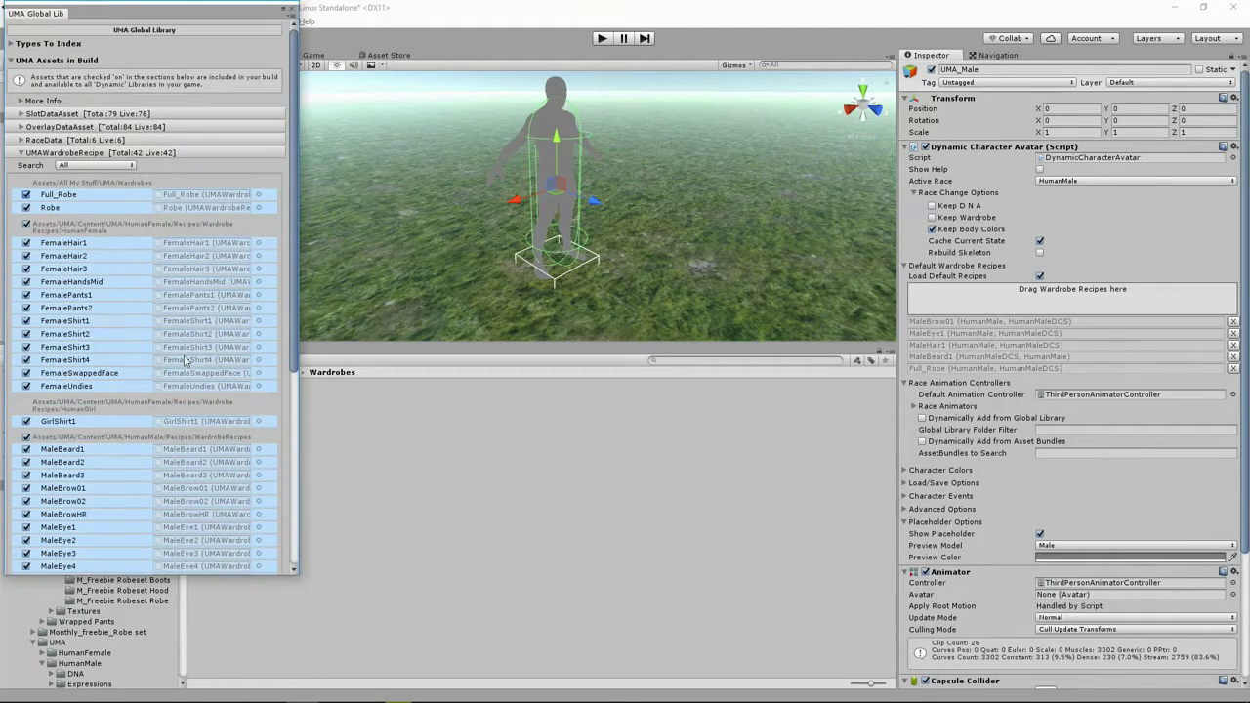
click(19, 127)
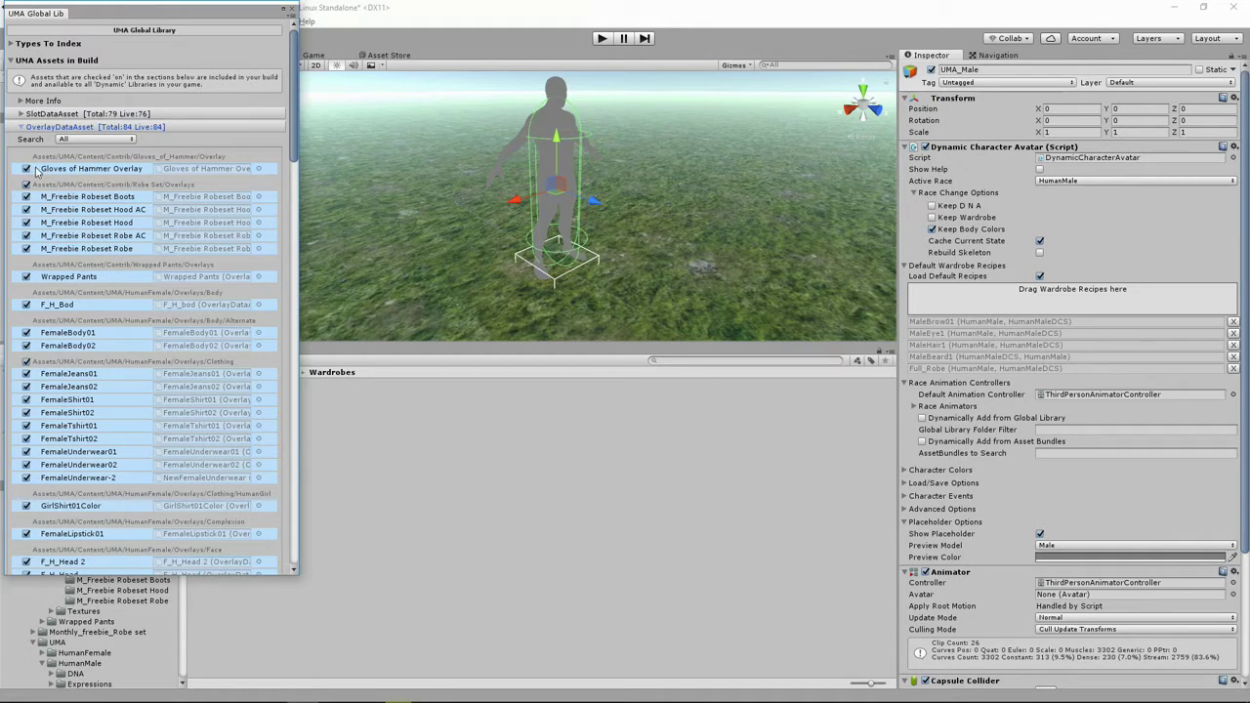
click(20, 114)
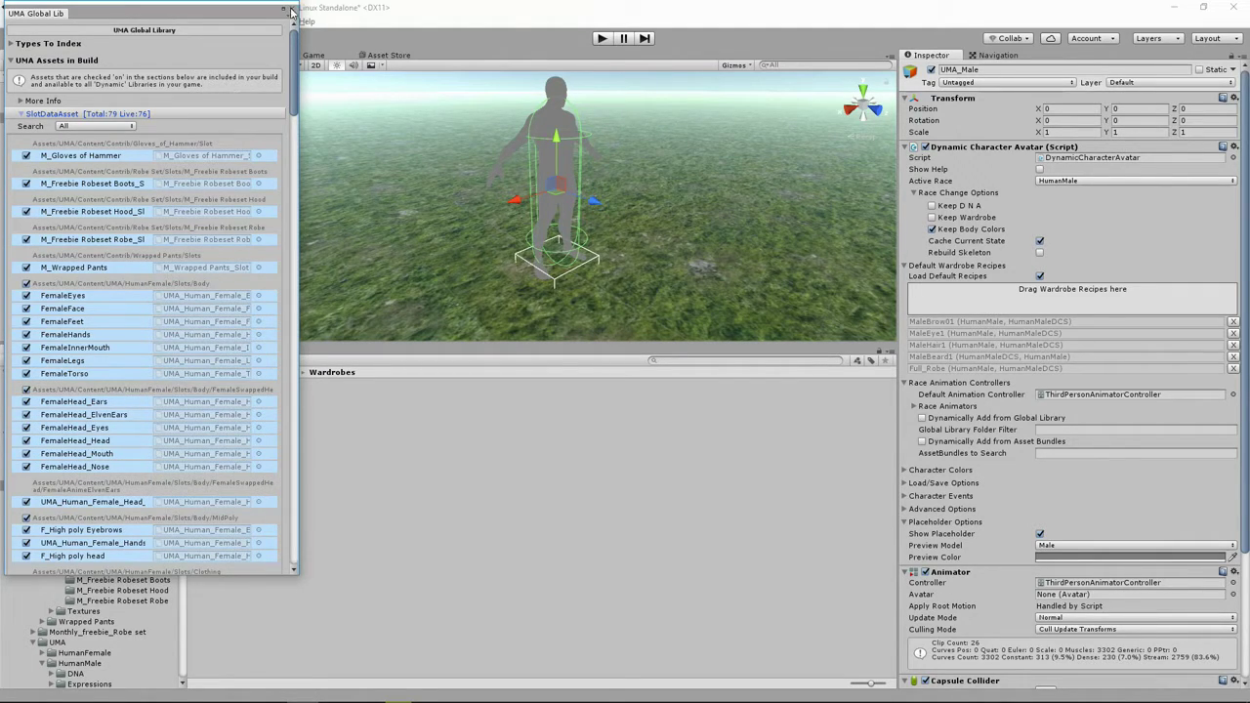
click(291, 10)
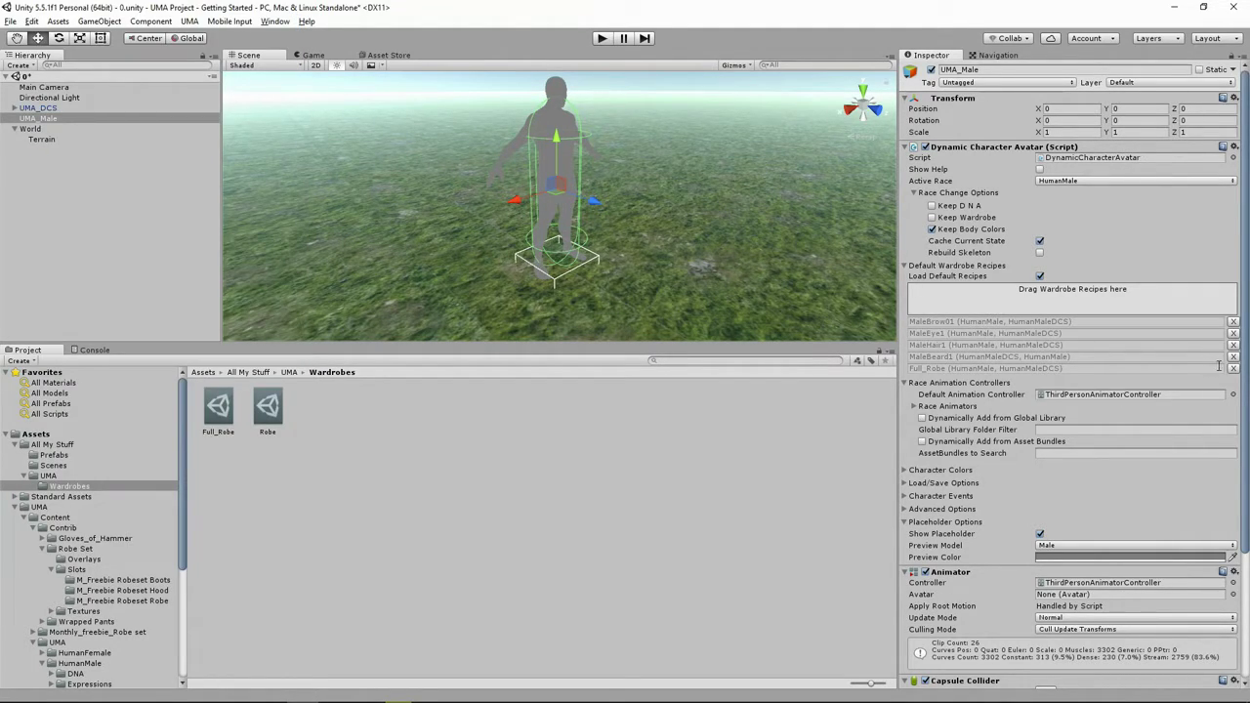
Start play mode and turn the Full Robe character left, then back toward the camera.
click(600, 39)
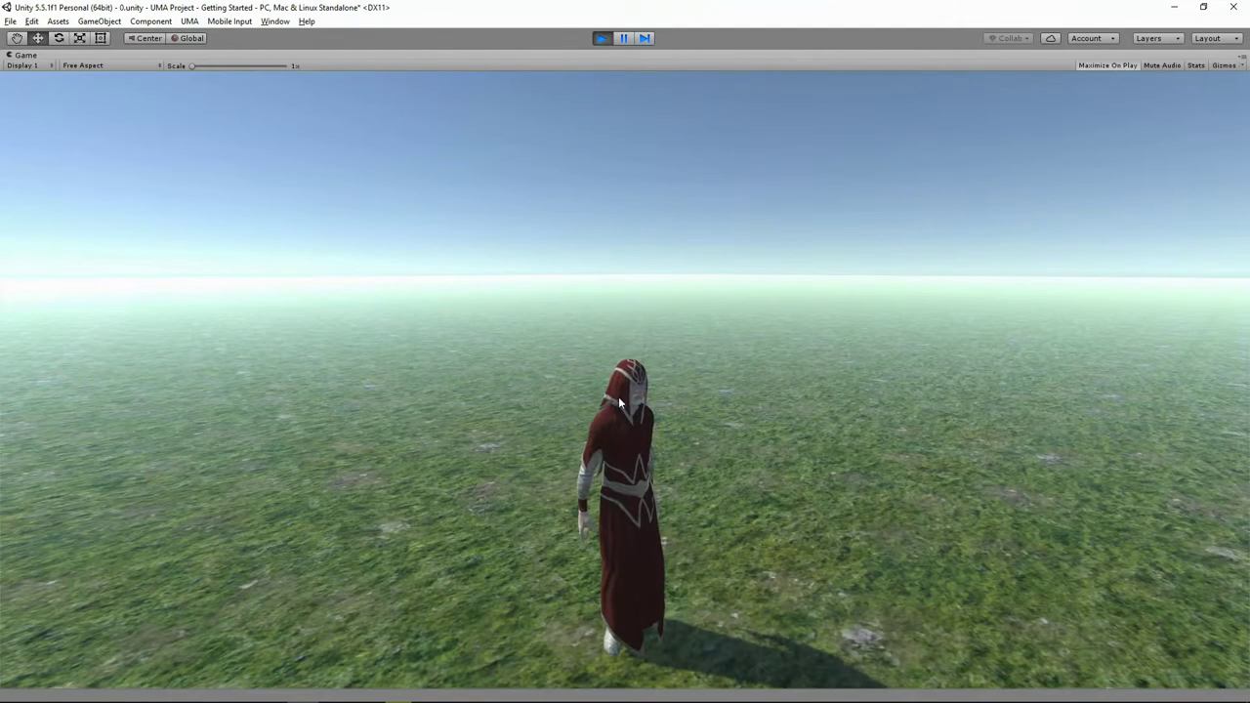
key(a)
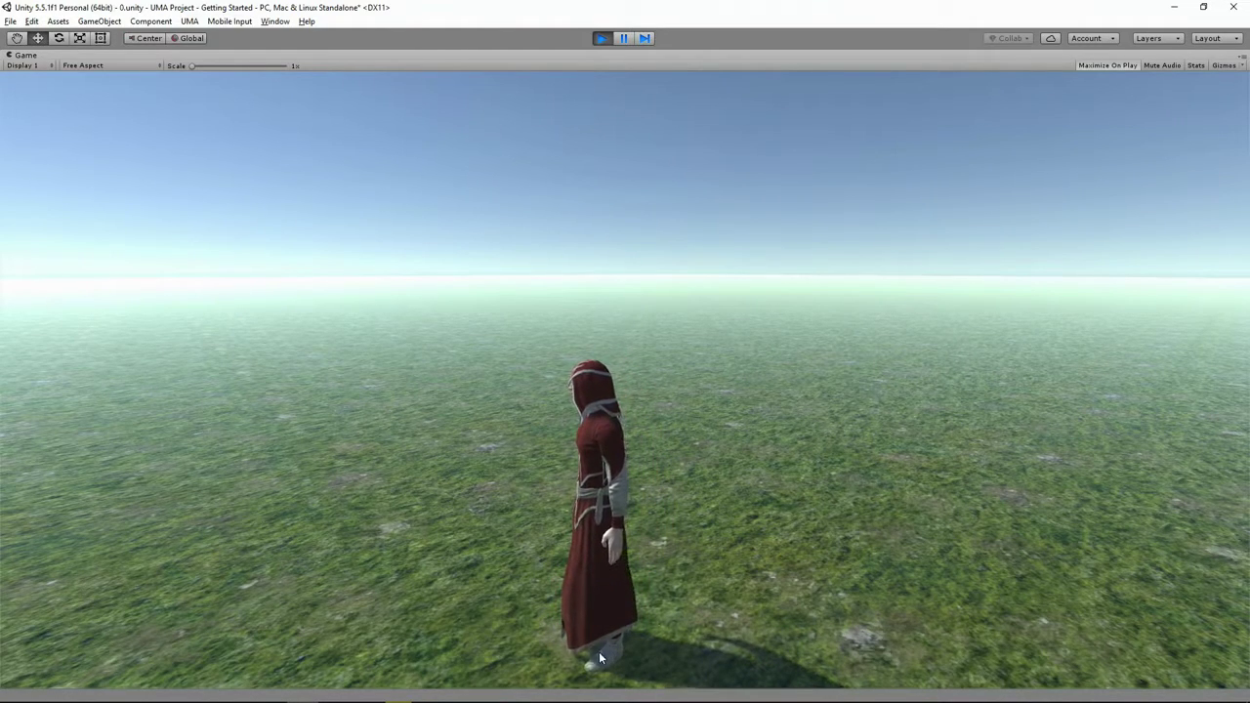
key(s)
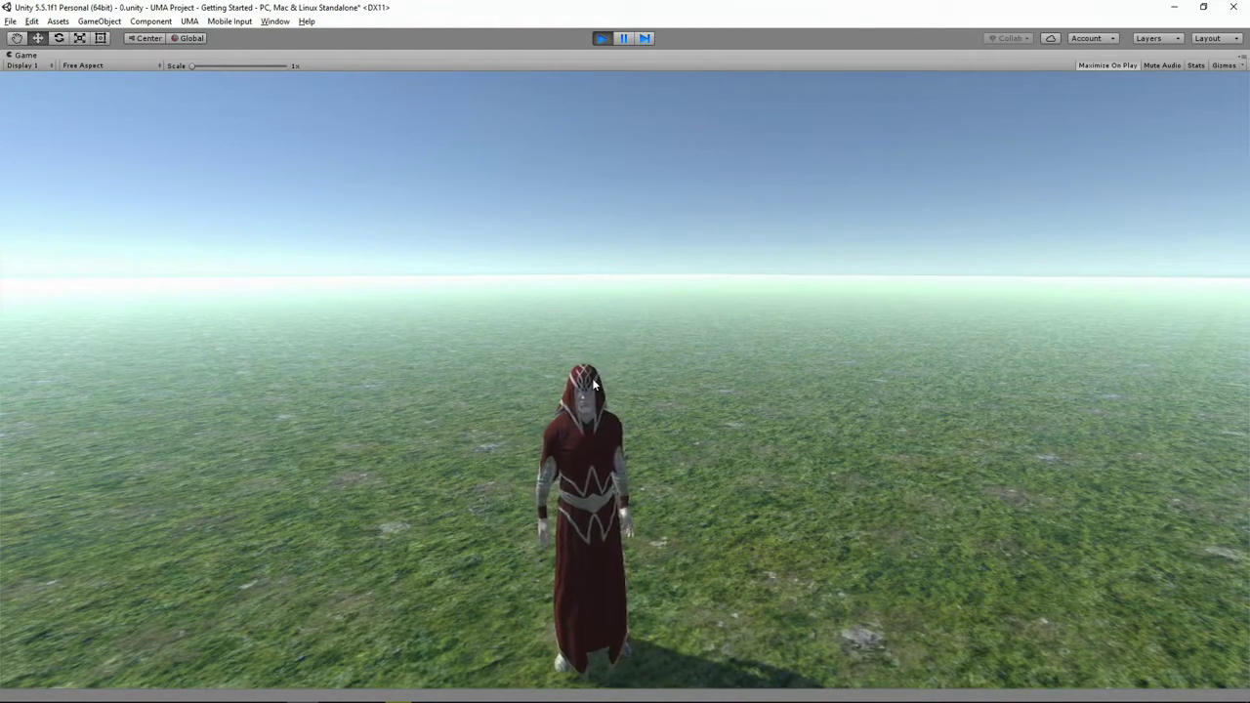